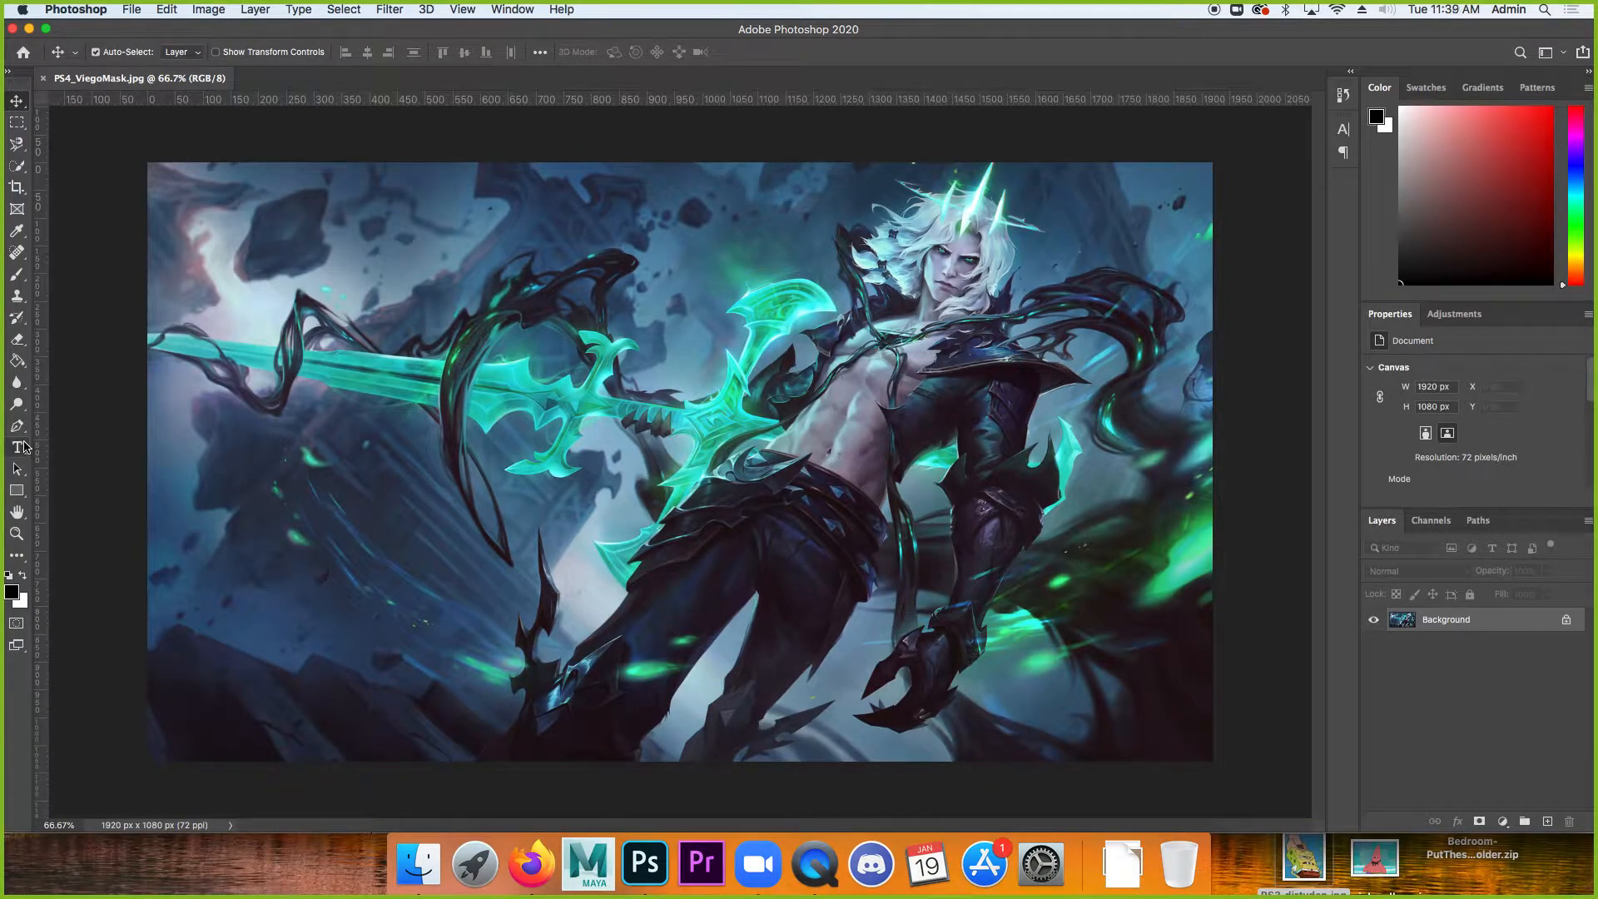
With the Pen Tool, start a zigzag path of sharp corner points across the background gap beneath the sword's hilt.
left_click(17, 426)
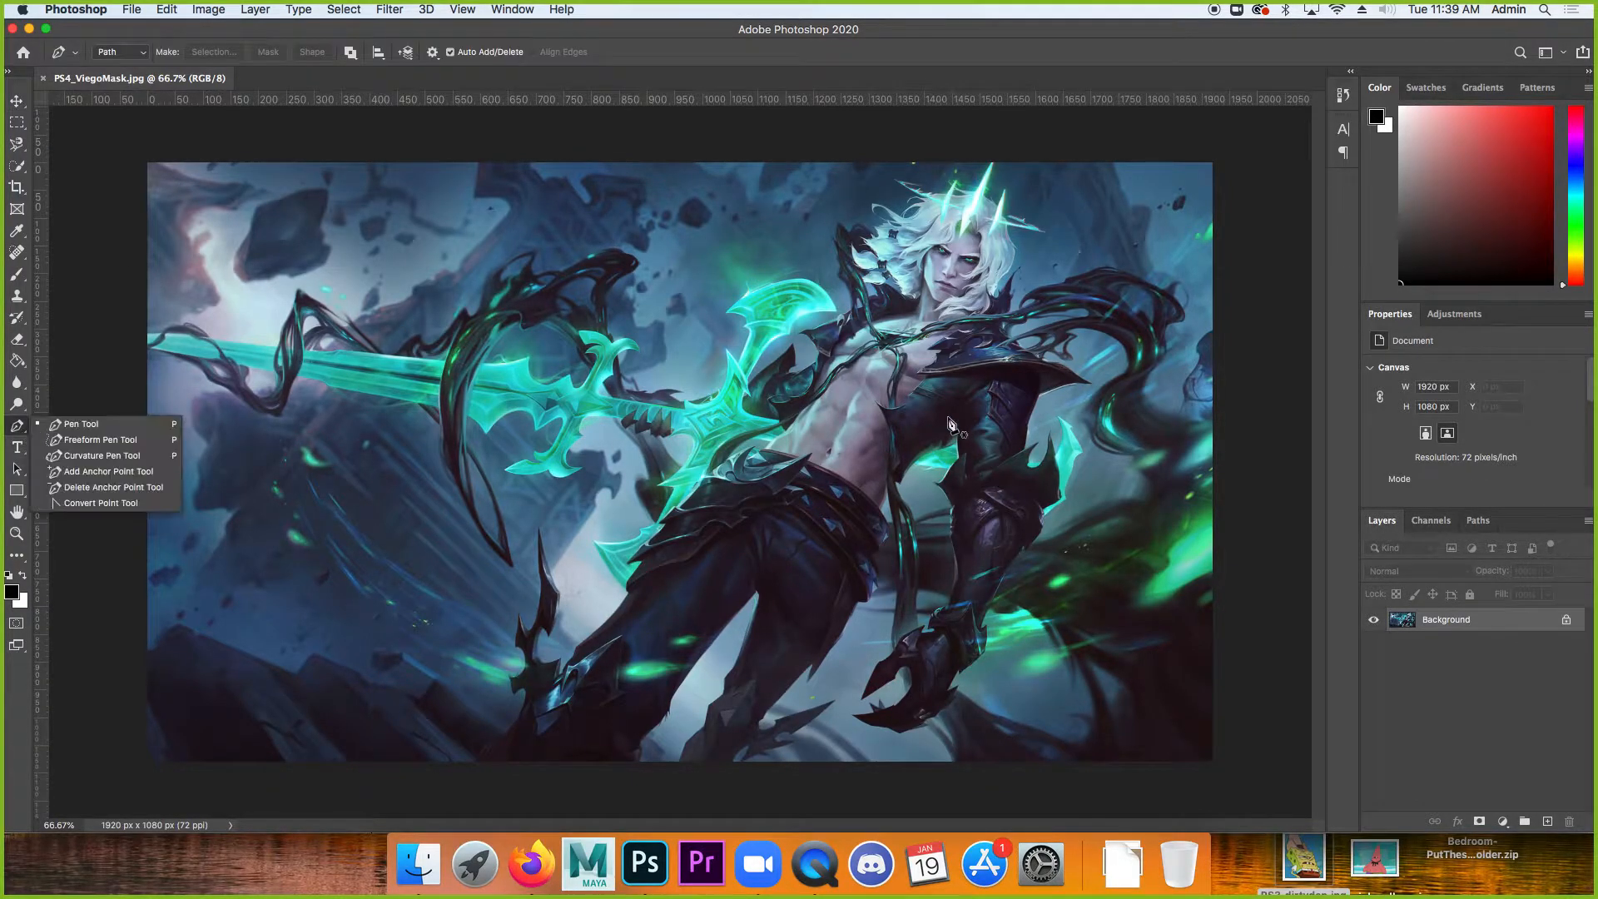
left_click(92, 424)
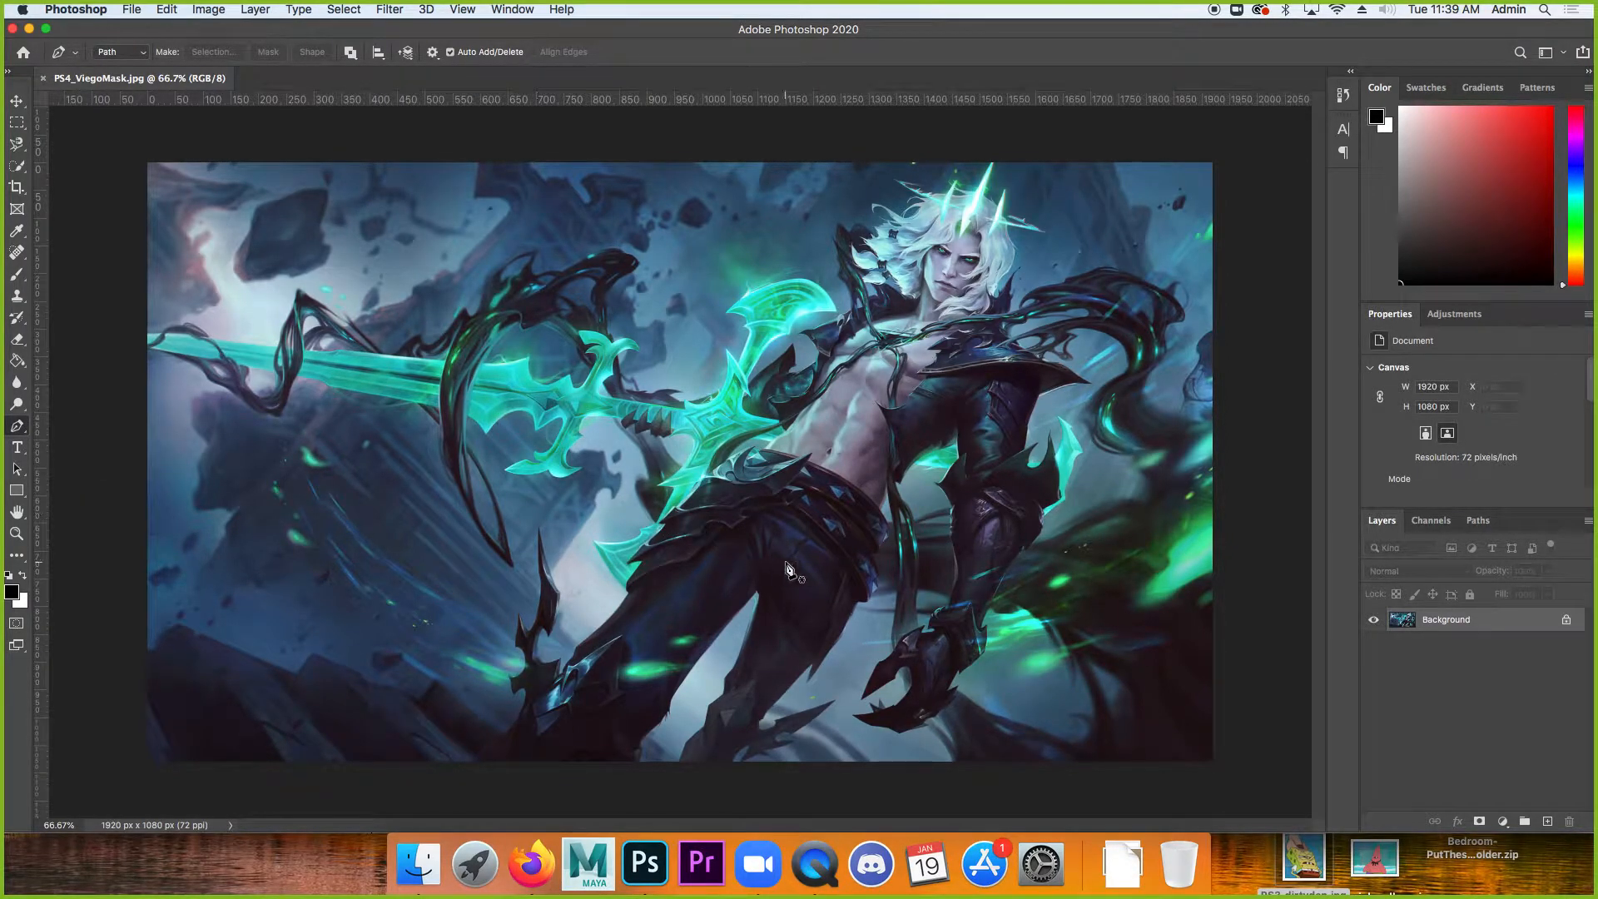
key("super+equal")
key("super+equal")
key("super+equal")
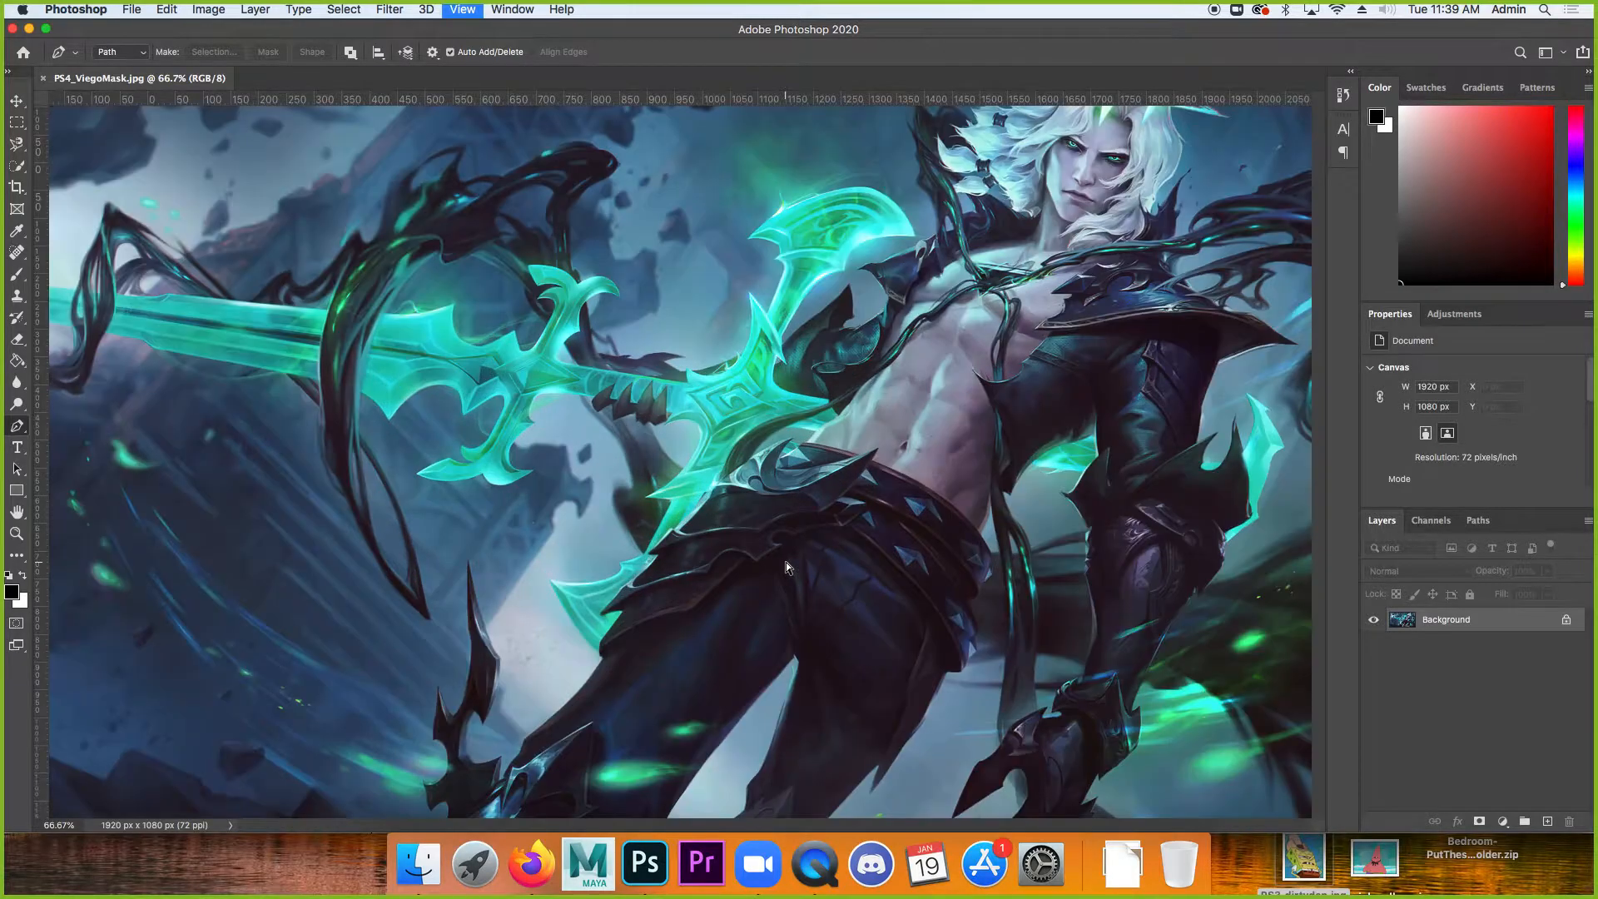
scroll(891, 499, "left", 2)
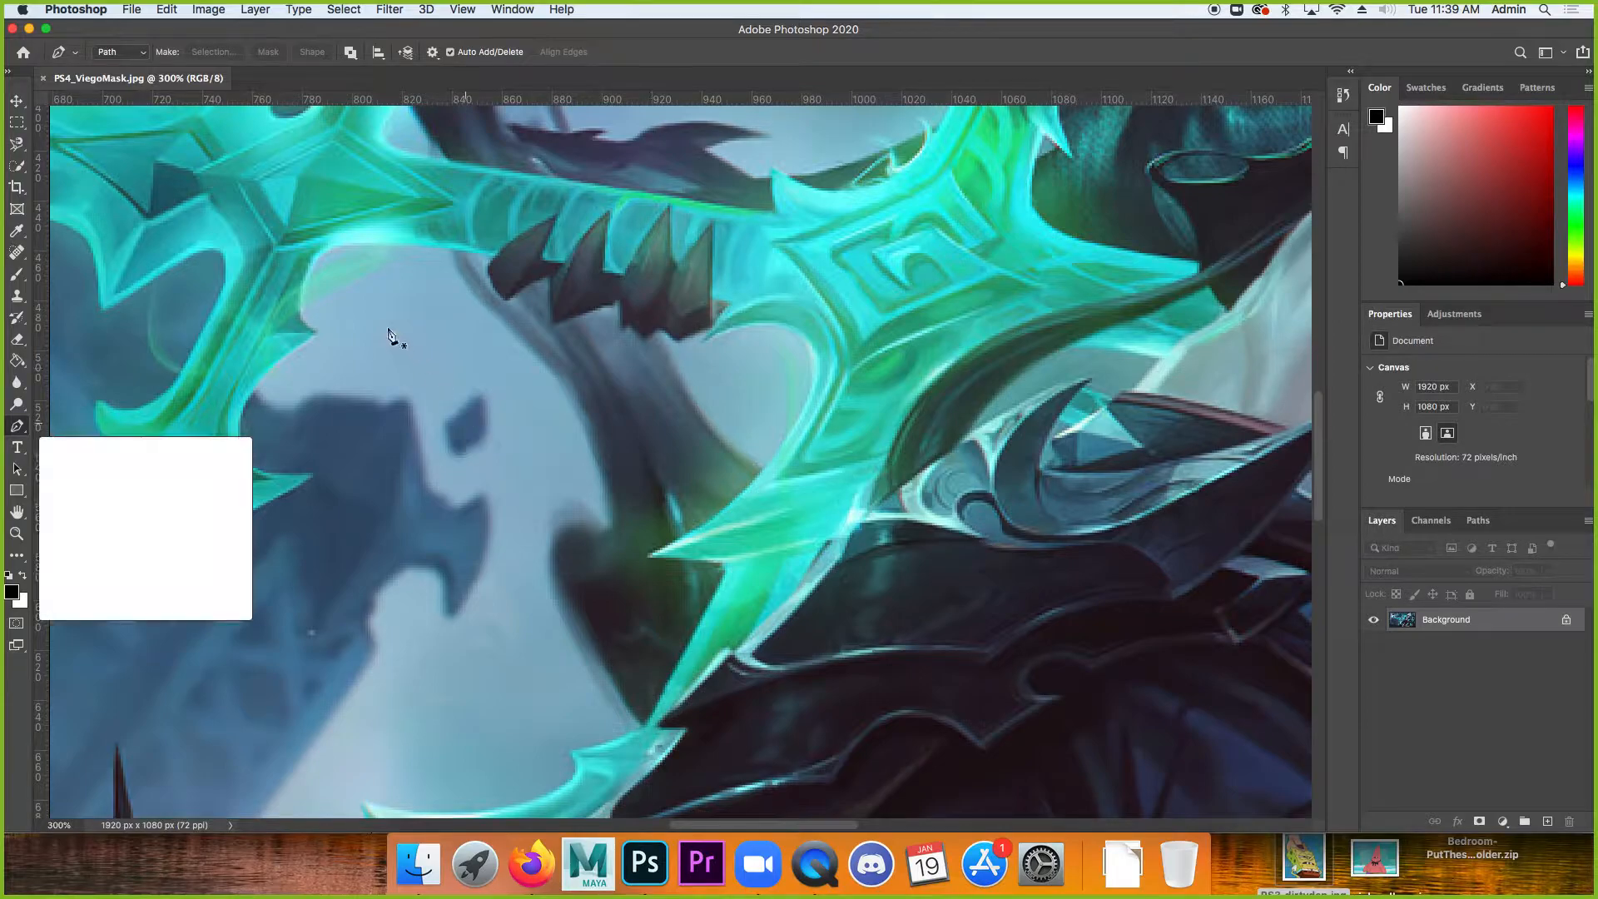
left_click(385, 274)
left_click(358, 337)
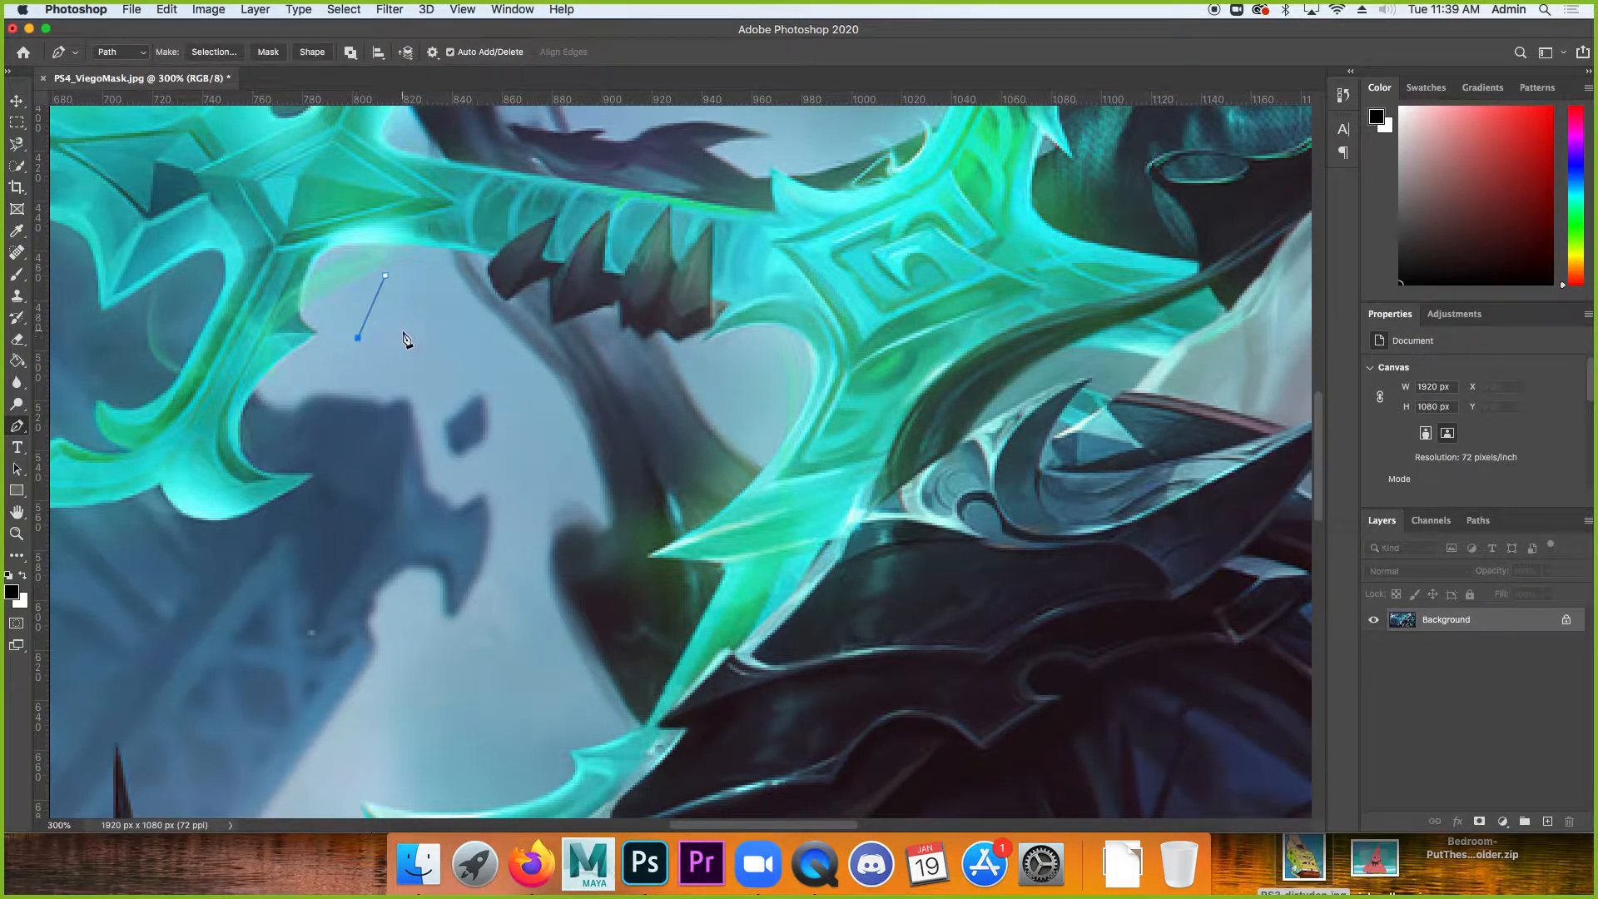
left_click(416, 378)
left_click(485, 341)
left_click(513, 404)
left_click(544, 396)
left_click(505, 506)
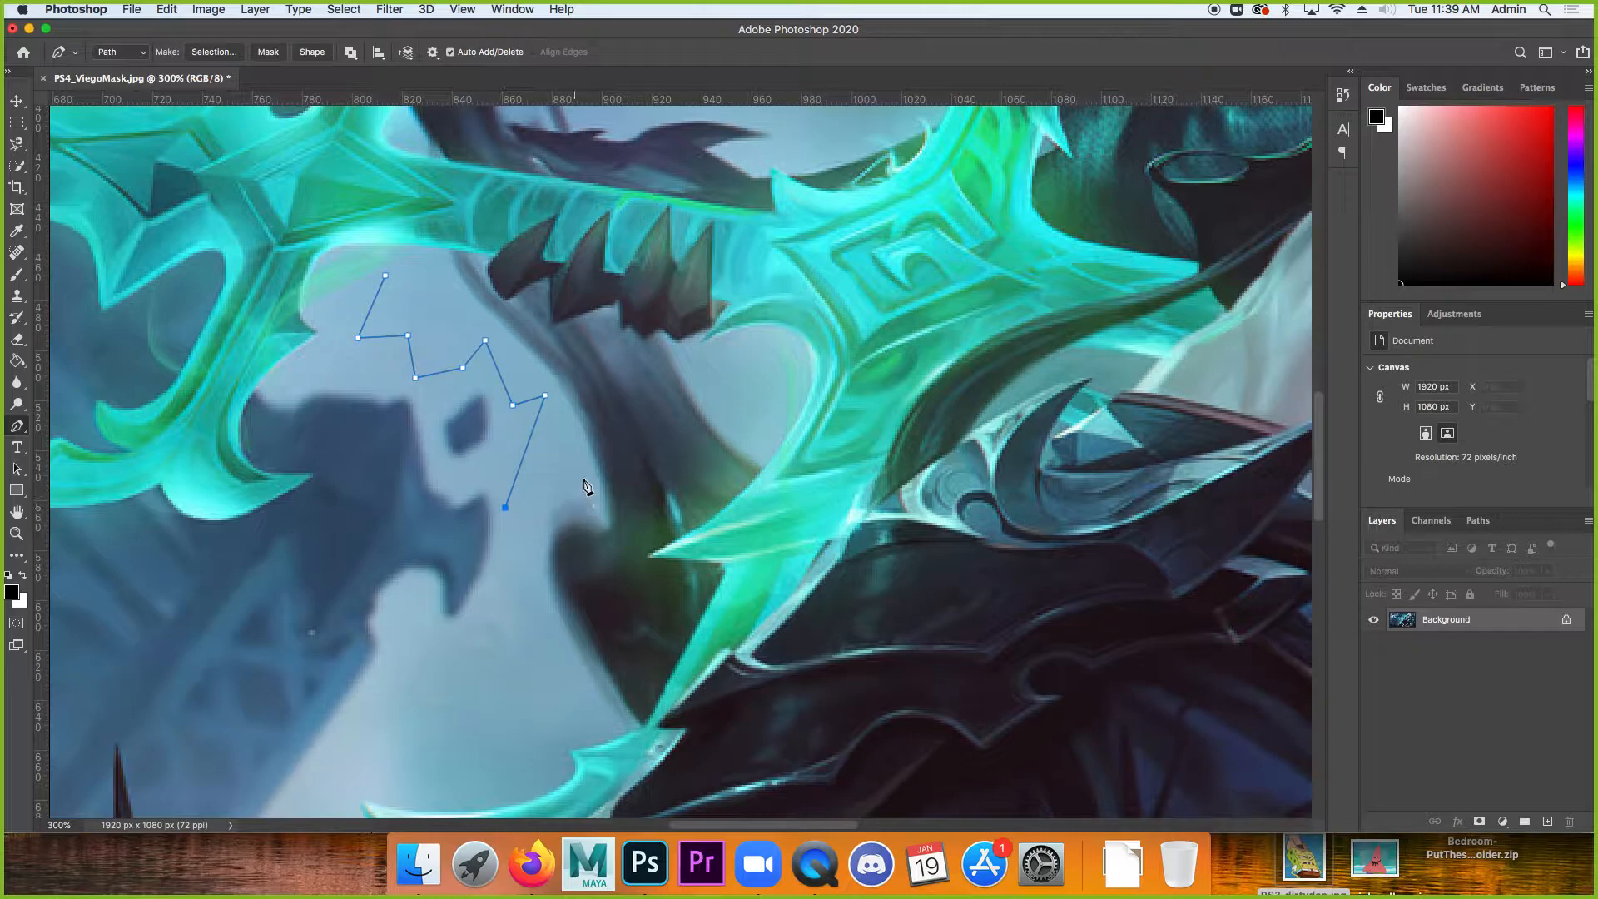
Continue the path straight to the spike tip of the guard near the hip, then curve it up along the guard's inner edge.
left_click(585, 473)
left_click(648, 557)
left_click_drag(704, 530, 763, 473)
left_click_drag(790, 430, 801, 408)
mouse_move(814, 359)
left_mouse_down()
mouse_move(810, 321)
mouse_move(811, 335)
left_mouse_up()
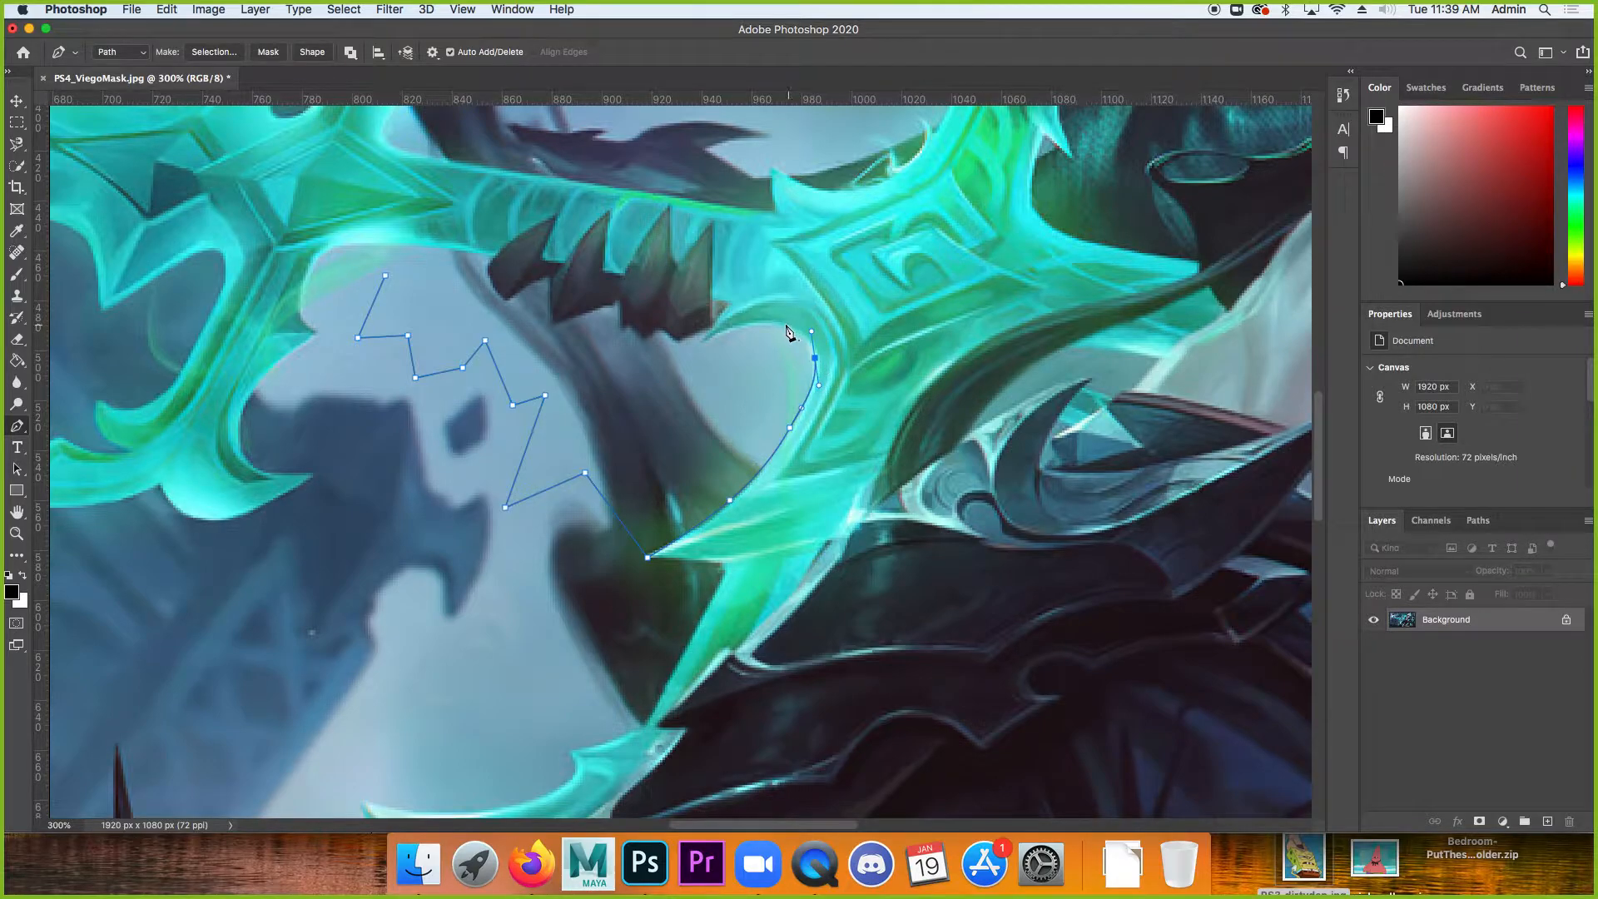
left_click_drag(767, 327, 743, 321)
Trace the lower outline of the clawed fingers gripping the hilt, placing mostly sharp anchor points around each fingertip.
left_click(701, 340)
left_click(713, 328)
left_click(682, 341)
left_click(657, 330)
left_click(645, 341)
left_click(625, 333)
left_click(616, 306)
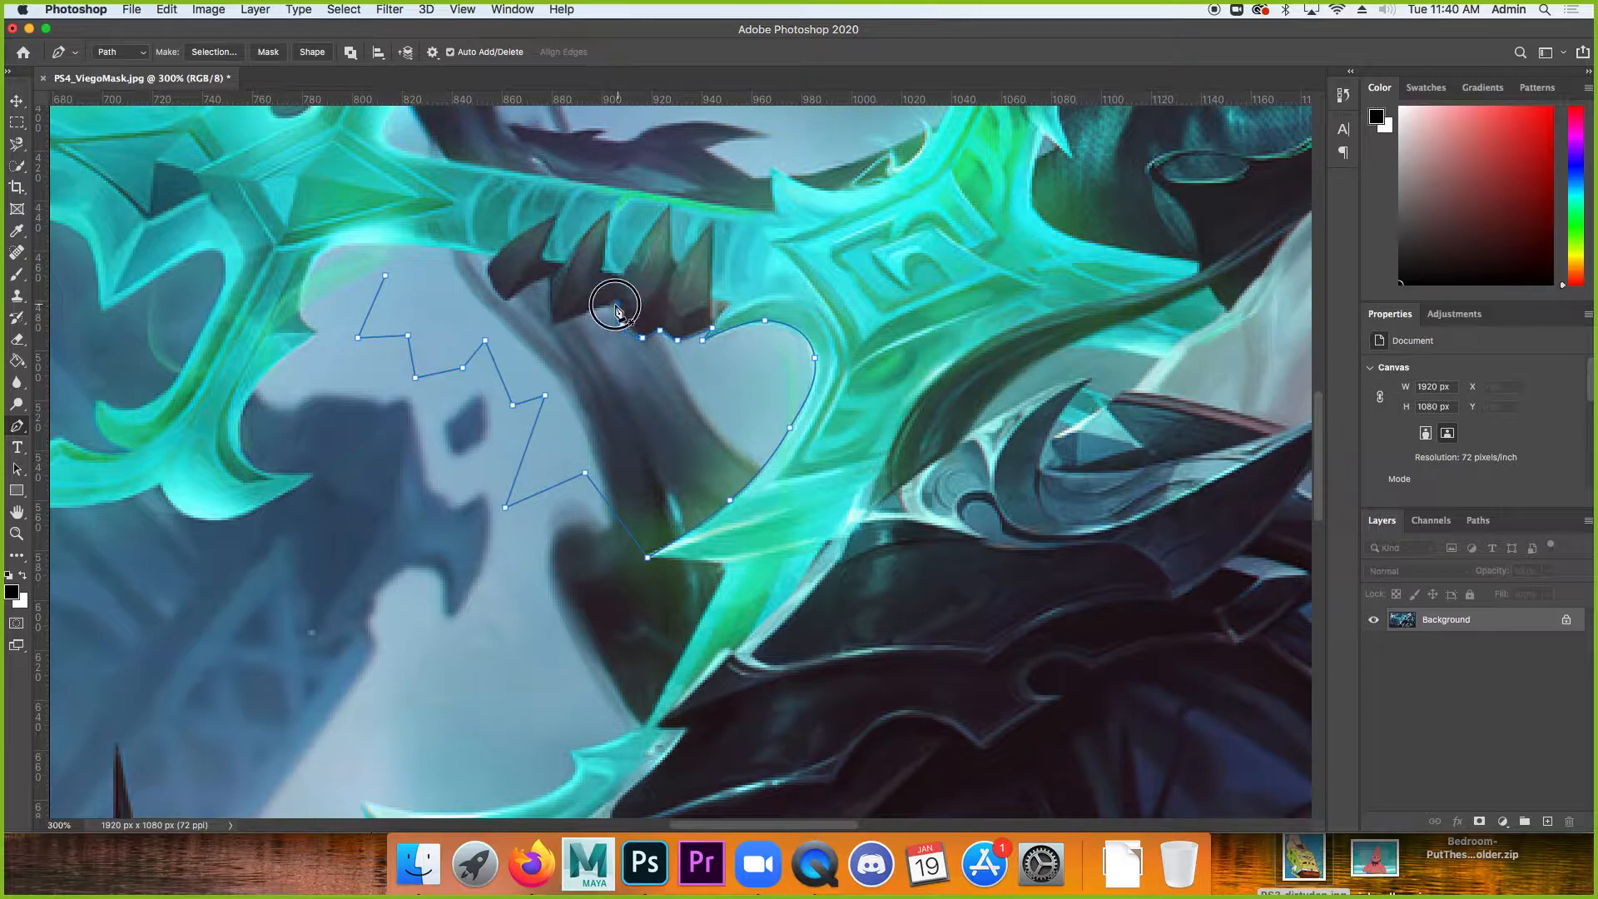
left_click_drag(580, 316, 570, 323)
left_click(555, 323)
left_click(548, 277)
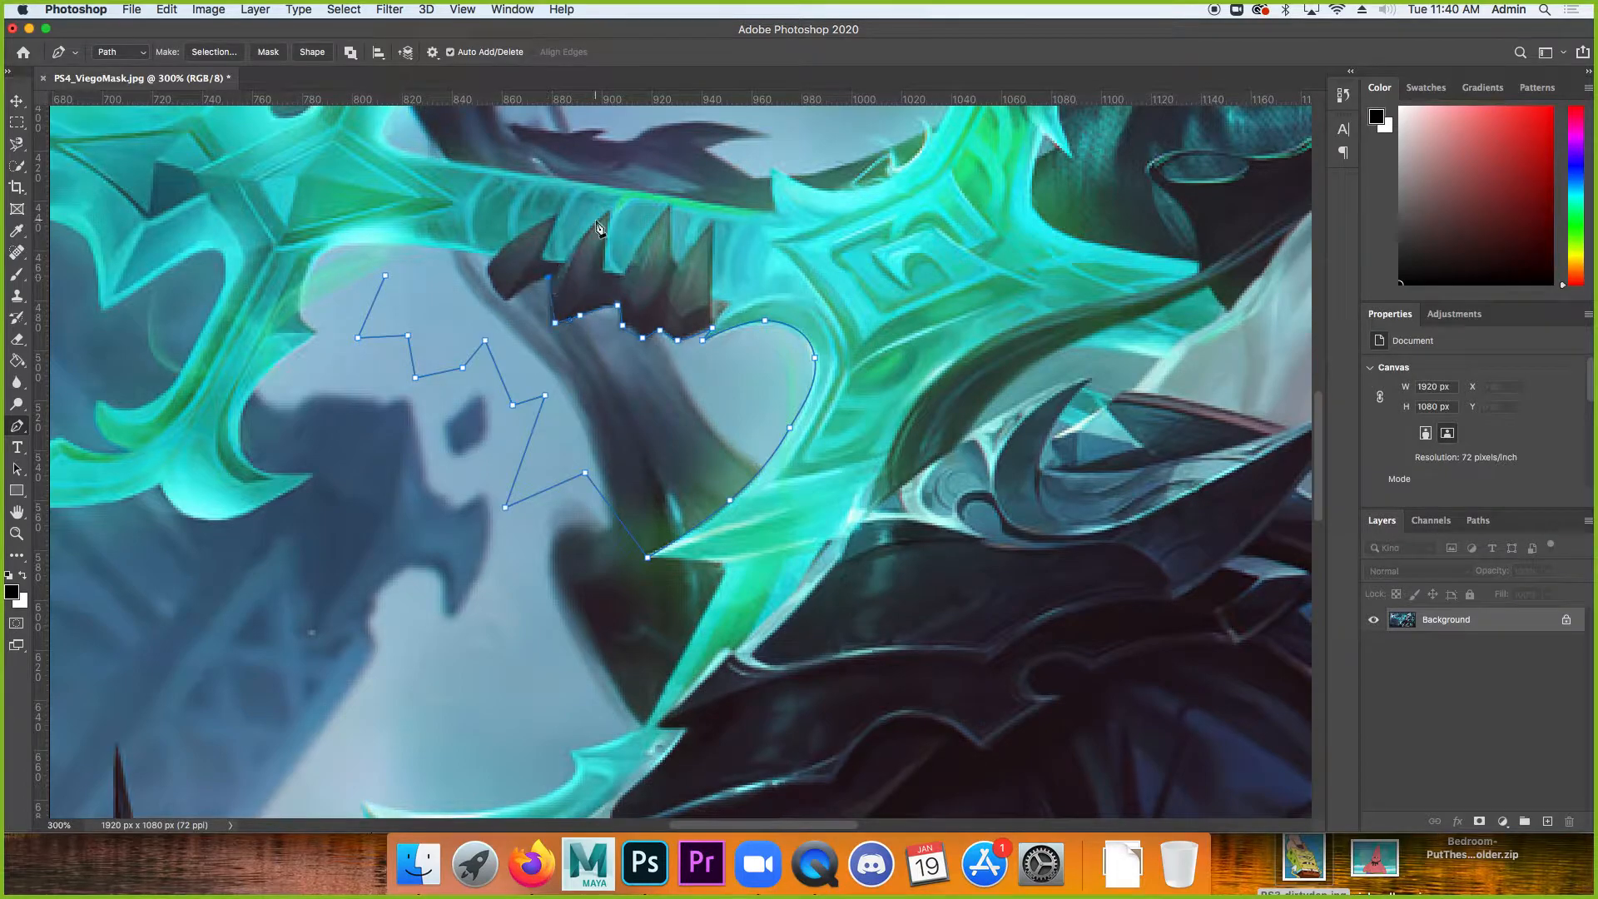
left_click_drag(525, 285, 493, 281)
left_click(488, 264)
Trace the hilt's underside and the curved inner edge of the blade-side crossguard, then close the path at its starting point.
left_click(415, 248)
left_click_drag(415, 248, 320, 341)
left_click_drag(269, 369, 251, 385)
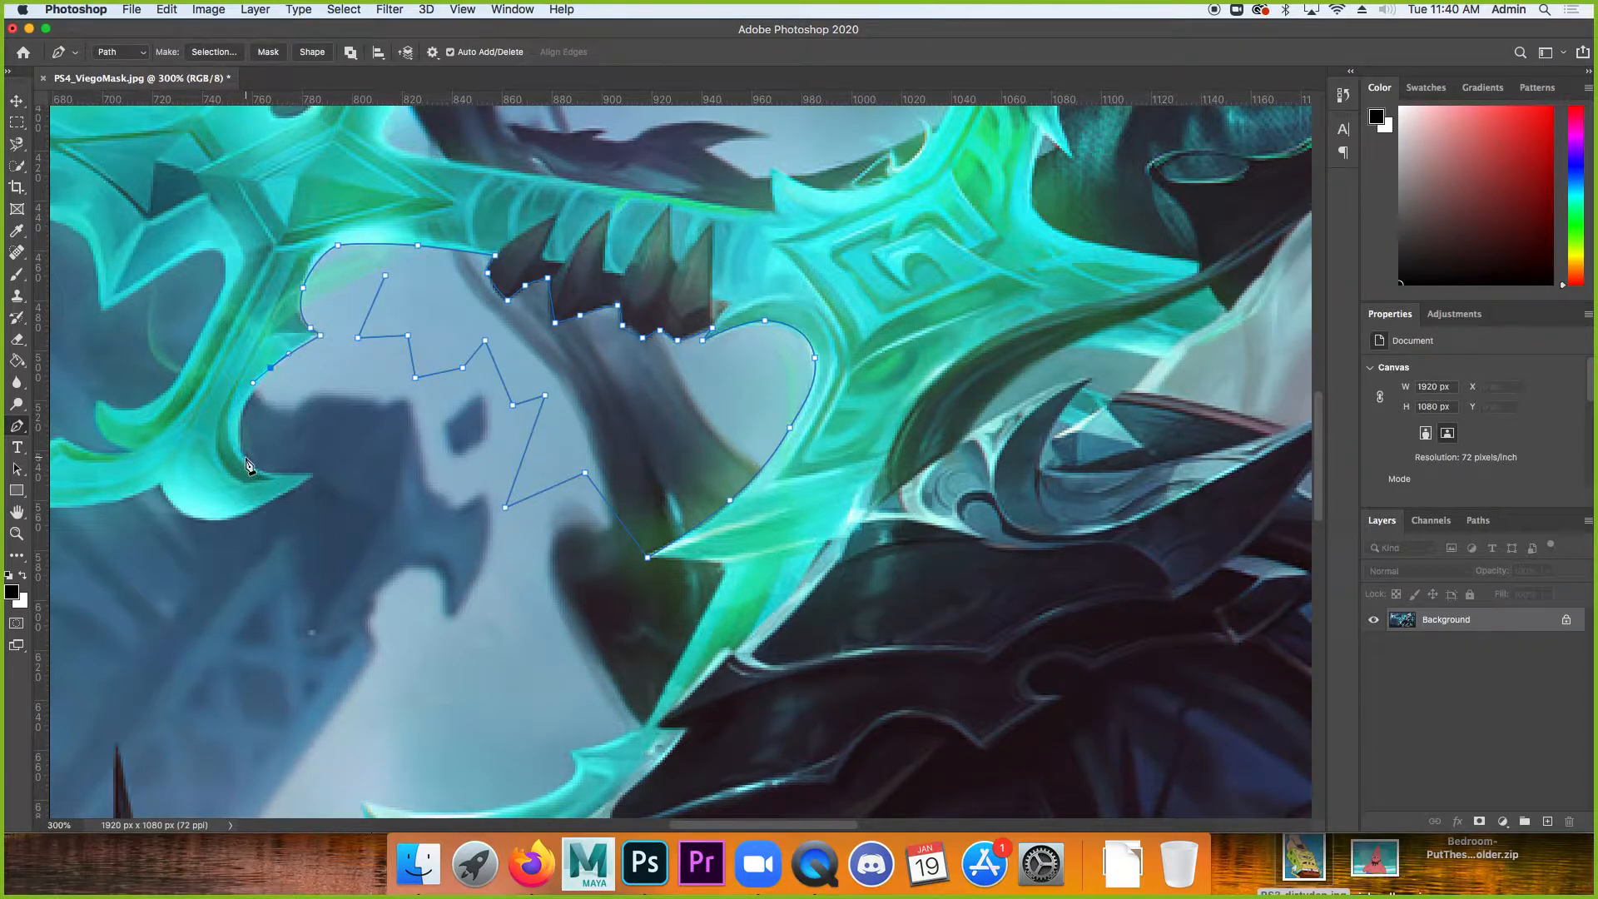
left_click_drag(241, 439, 289, 475)
left_click(313, 476)
left_click(343, 313)
Switch to Firefox and review the pen tool notes on sharp points, smoothed points and editing points.
left_click(525, 866)
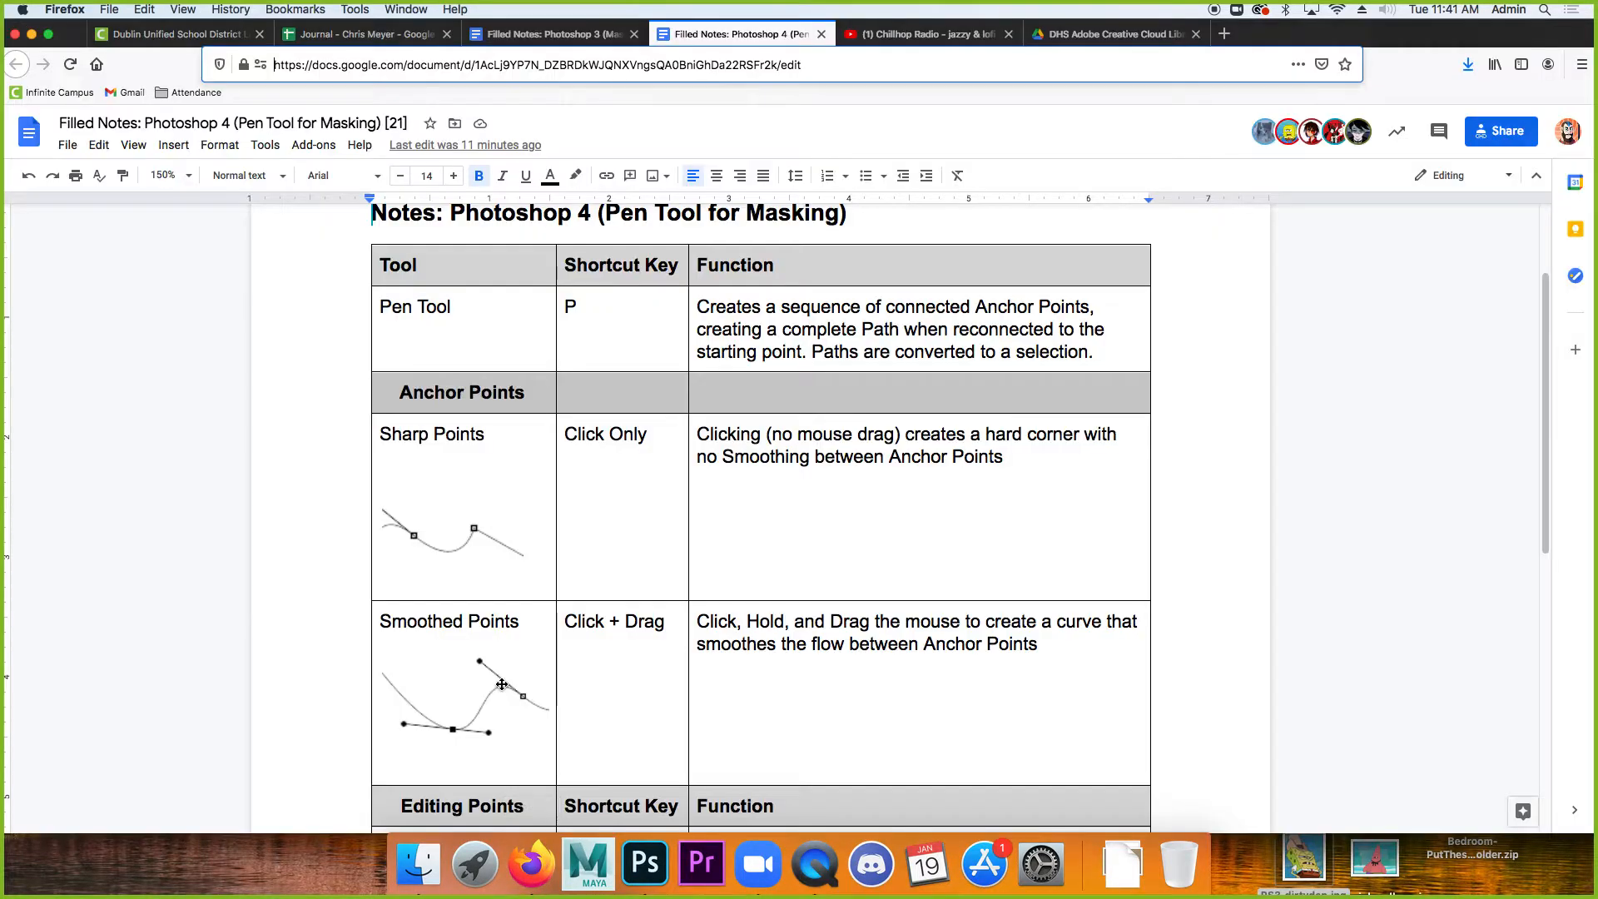
scroll(516, 632, "down", 2)
scroll(516, 631, "down", 1)
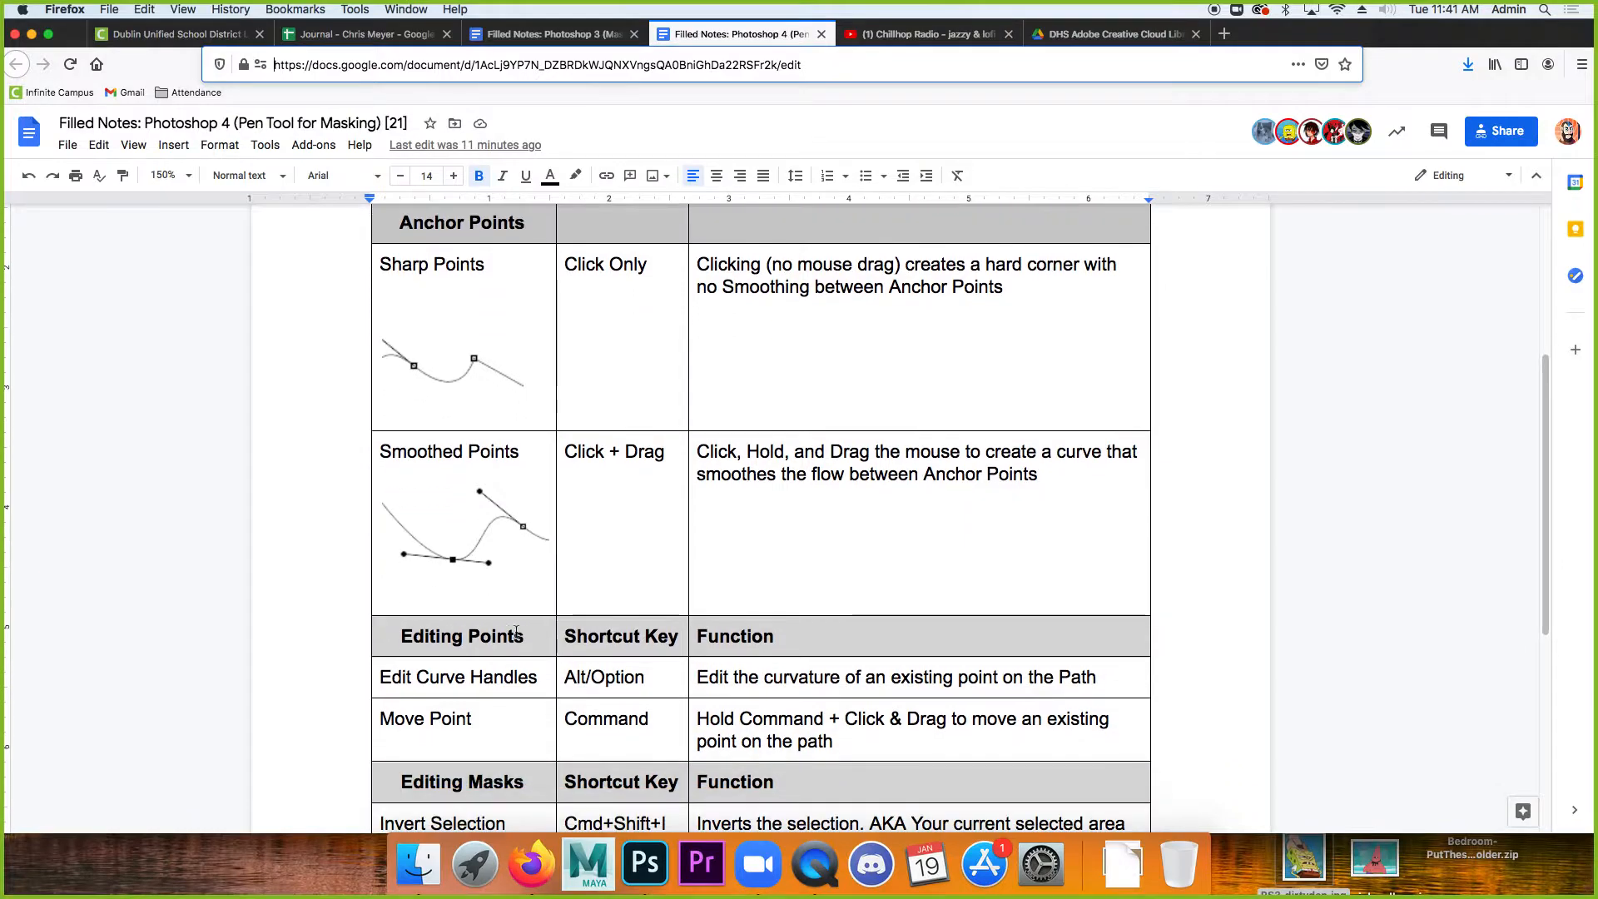
scroll(523, 634, "up", 1)
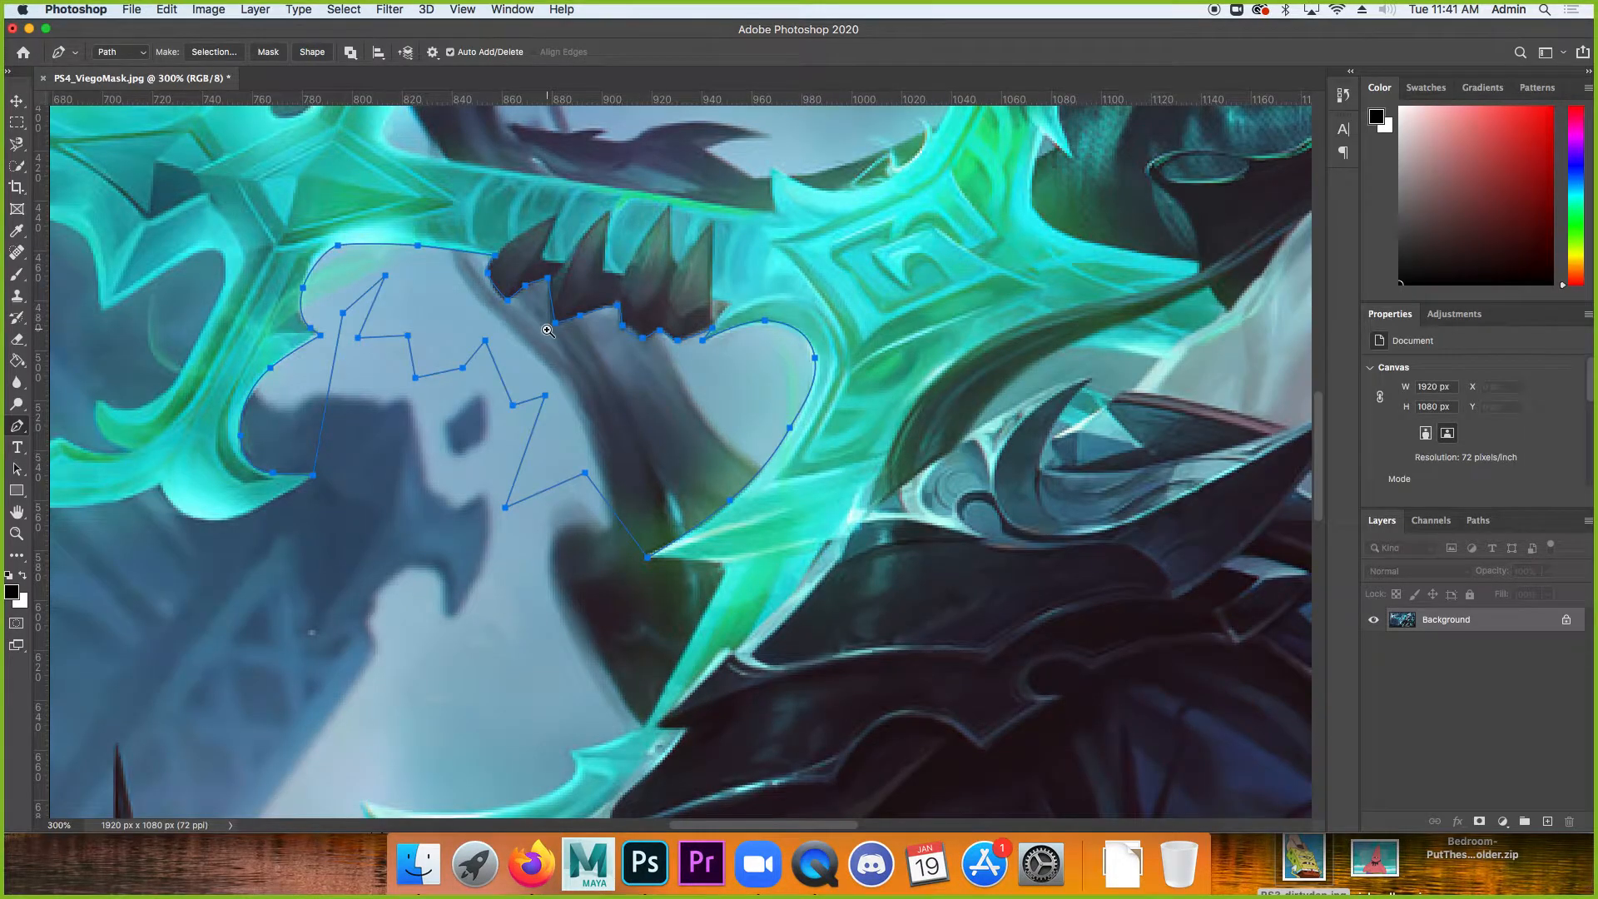
Adjust the curve handles of the path's anchor points around the leftmost clawed finger, working at 500% zoom.
key("z")
left_click(469, 284)
left_click(469, 284)
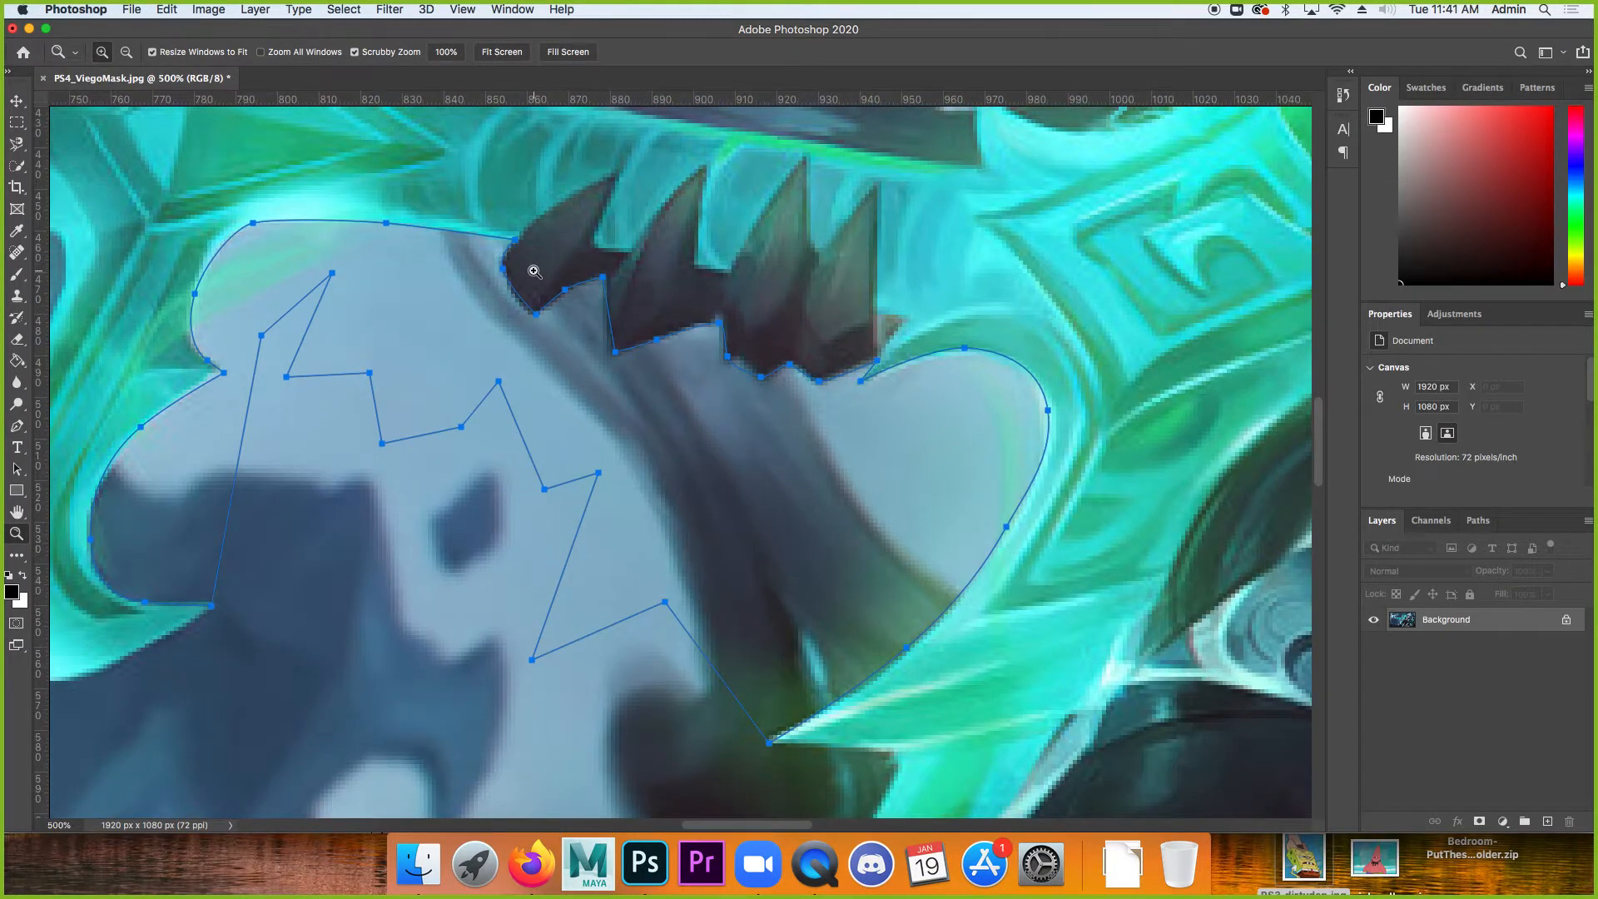
left_click(548, 325)
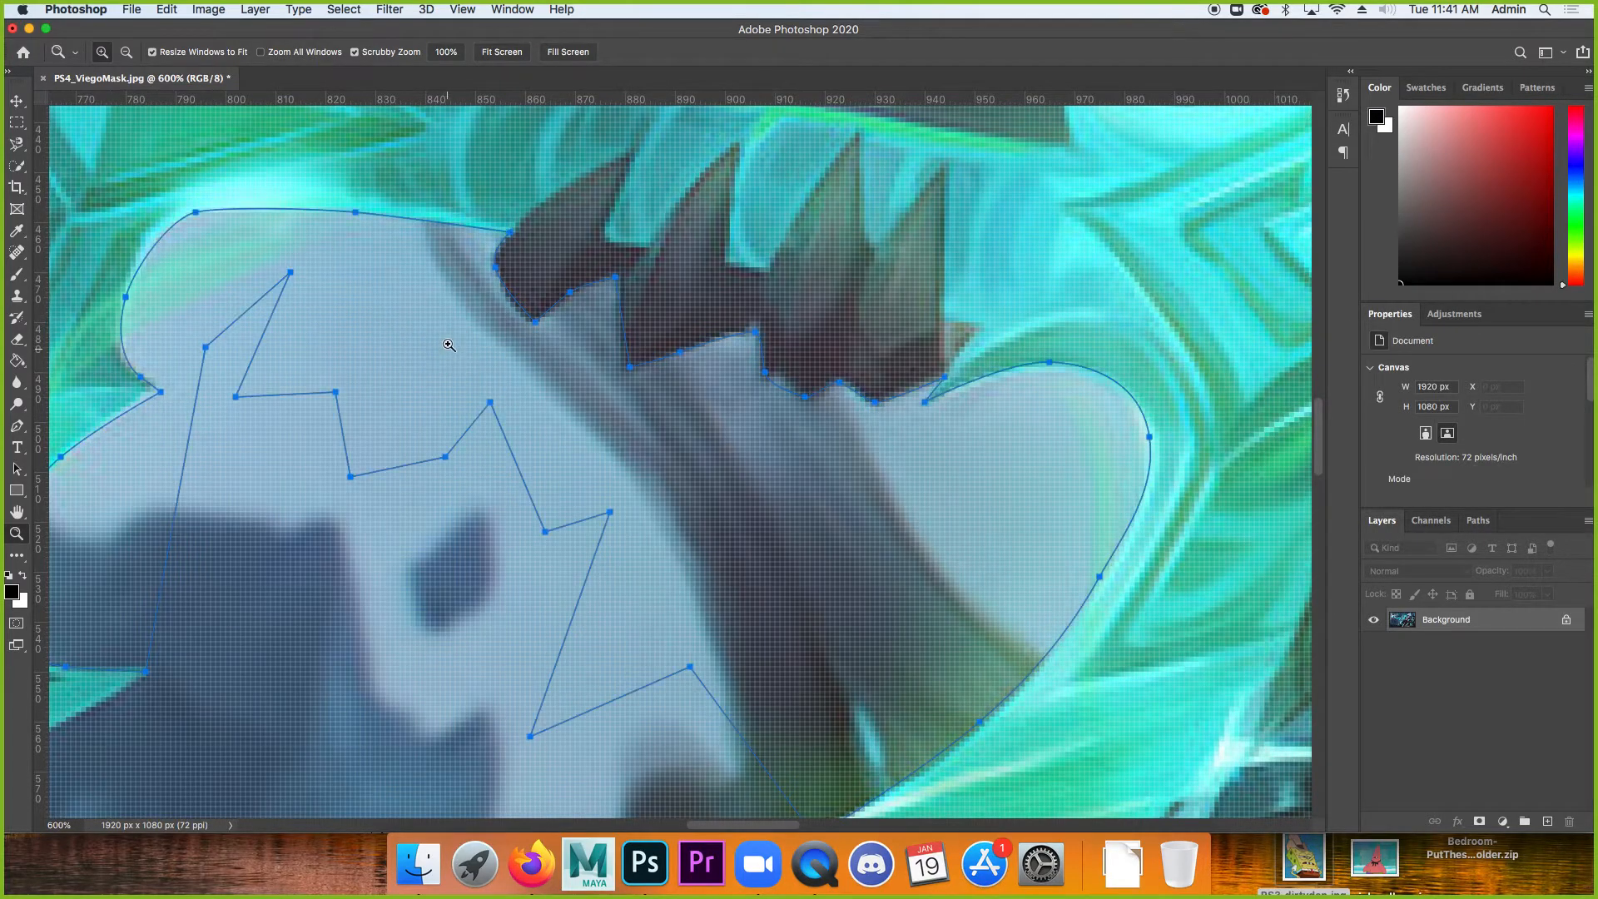
left_click(454, 345, "alt")
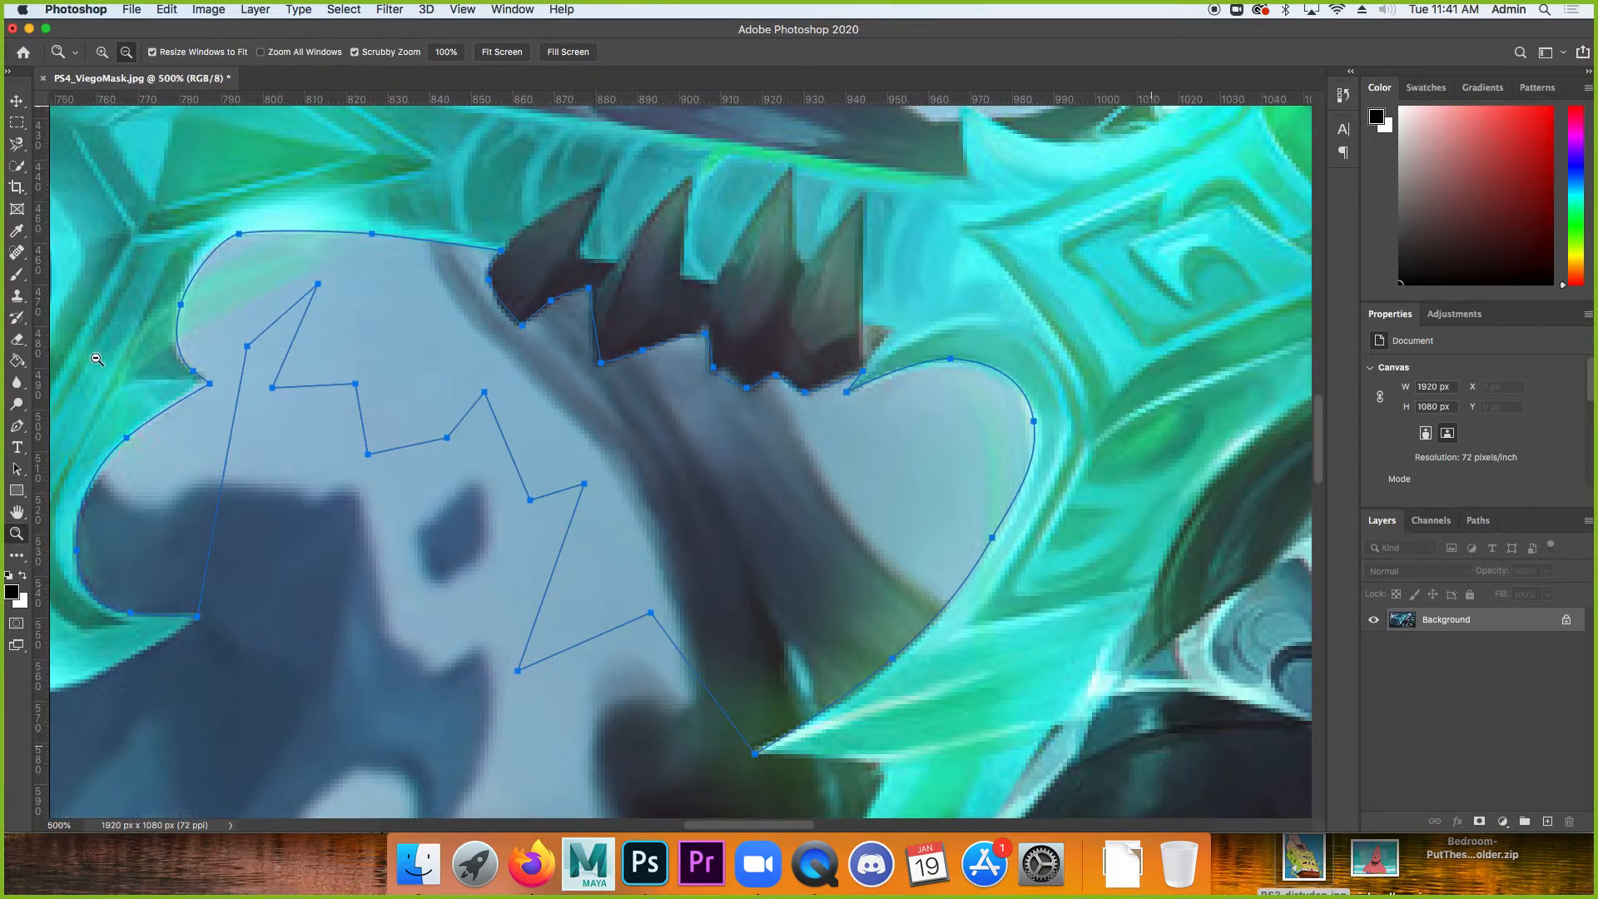
left_click(16, 425)
mouse_move(522, 325)
left_mouse_down()
mouse_move(510, 378)
mouse_move(460, 357)
mouse_move(450, 324)
mouse_move(511, 330)
left_mouse_up()
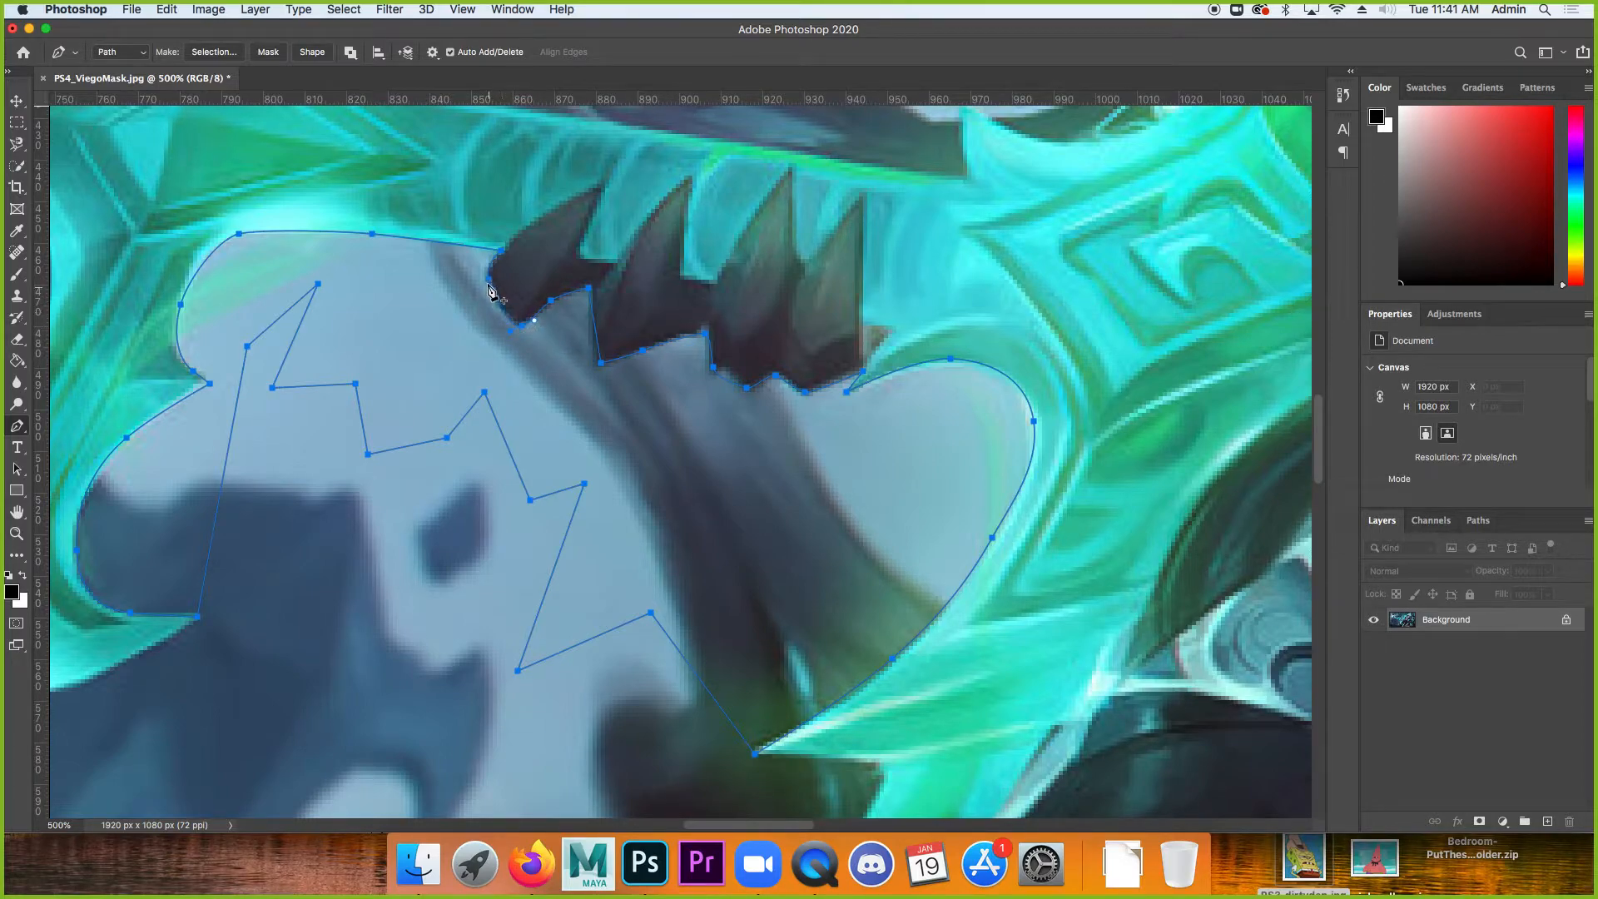
mouse_move(488, 283)
left_mouse_down()
mouse_move(468, 263)
mouse_move(487, 266)
left_mouse_up()
Add and adjust anchor points on the path segment rising from the leftmost fingertip toward the second finger.
left_click_drag(549, 305, 534, 313)
left_click_drag(551, 301, 556, 302)
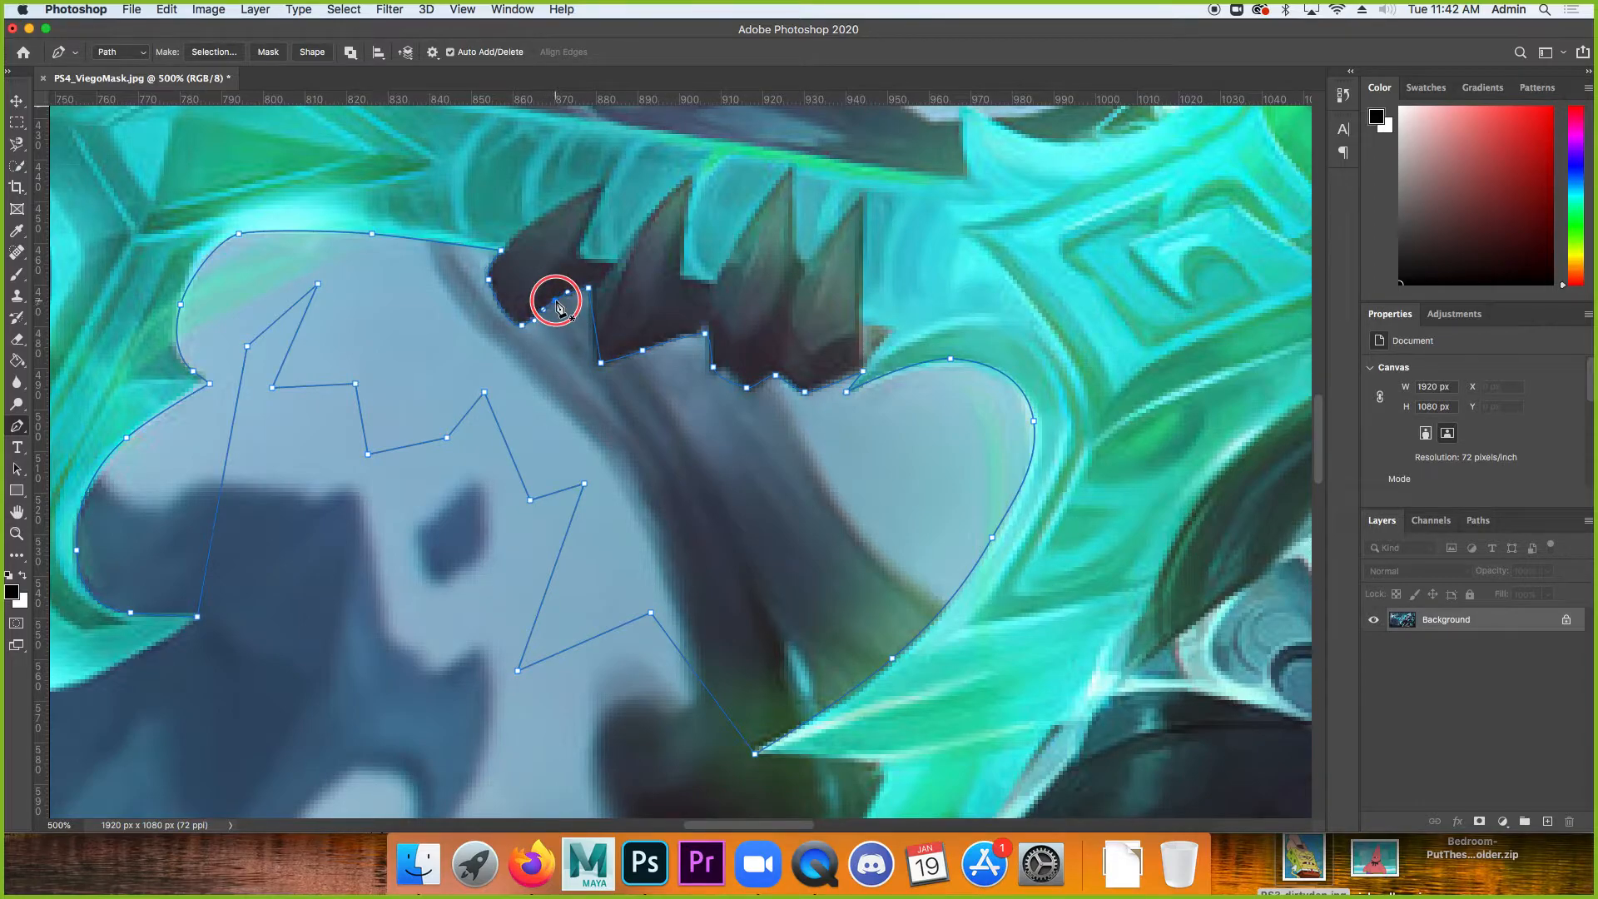
left_click_drag(556, 302, 555, 302)
mouse_move(555, 301)
left_mouse_down()
mouse_move(550, 335)
mouse_move(542, 319)
left_mouse_up()
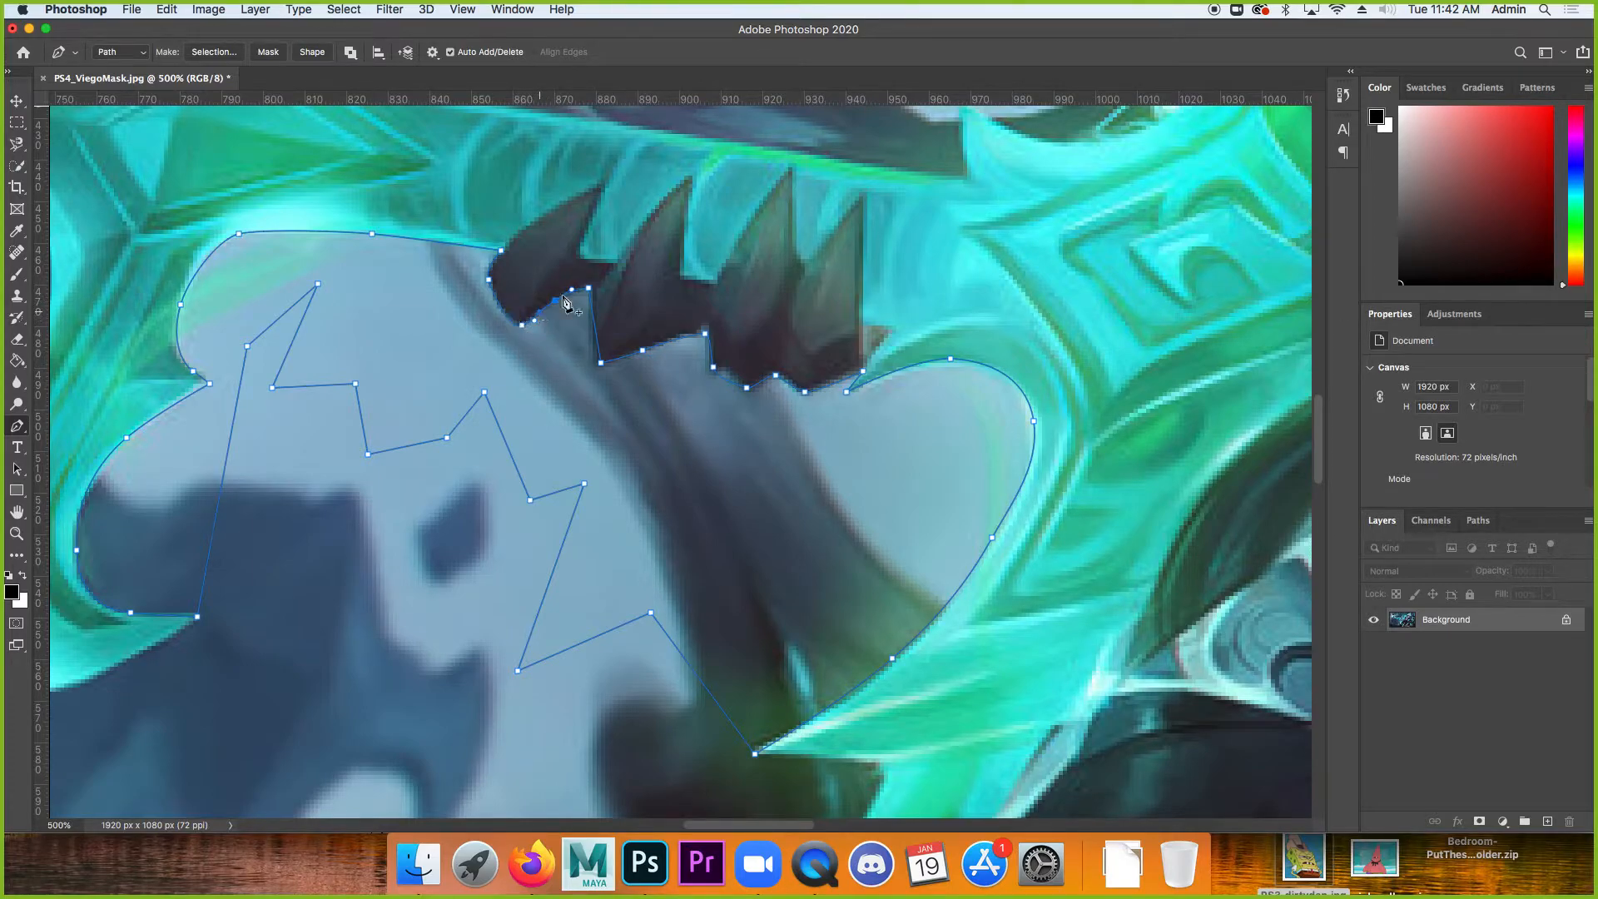
Switch to Firefox and review the notes on editing points, inverting selections and inverting mask colors.
left_click(532, 866)
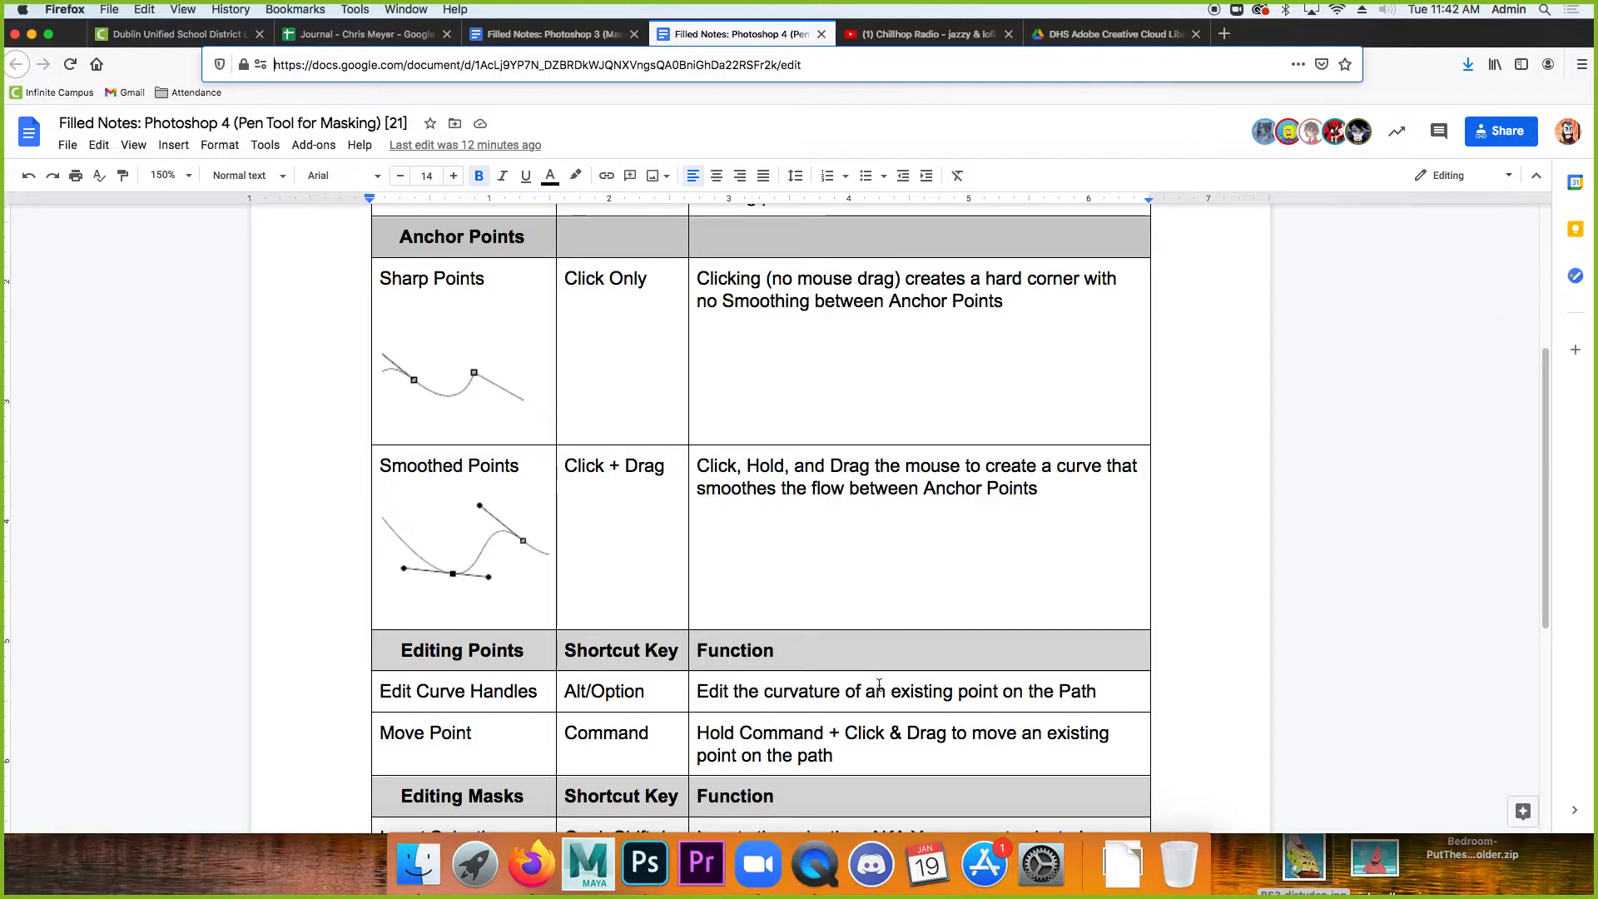
scroll(879, 687, "down", 3)
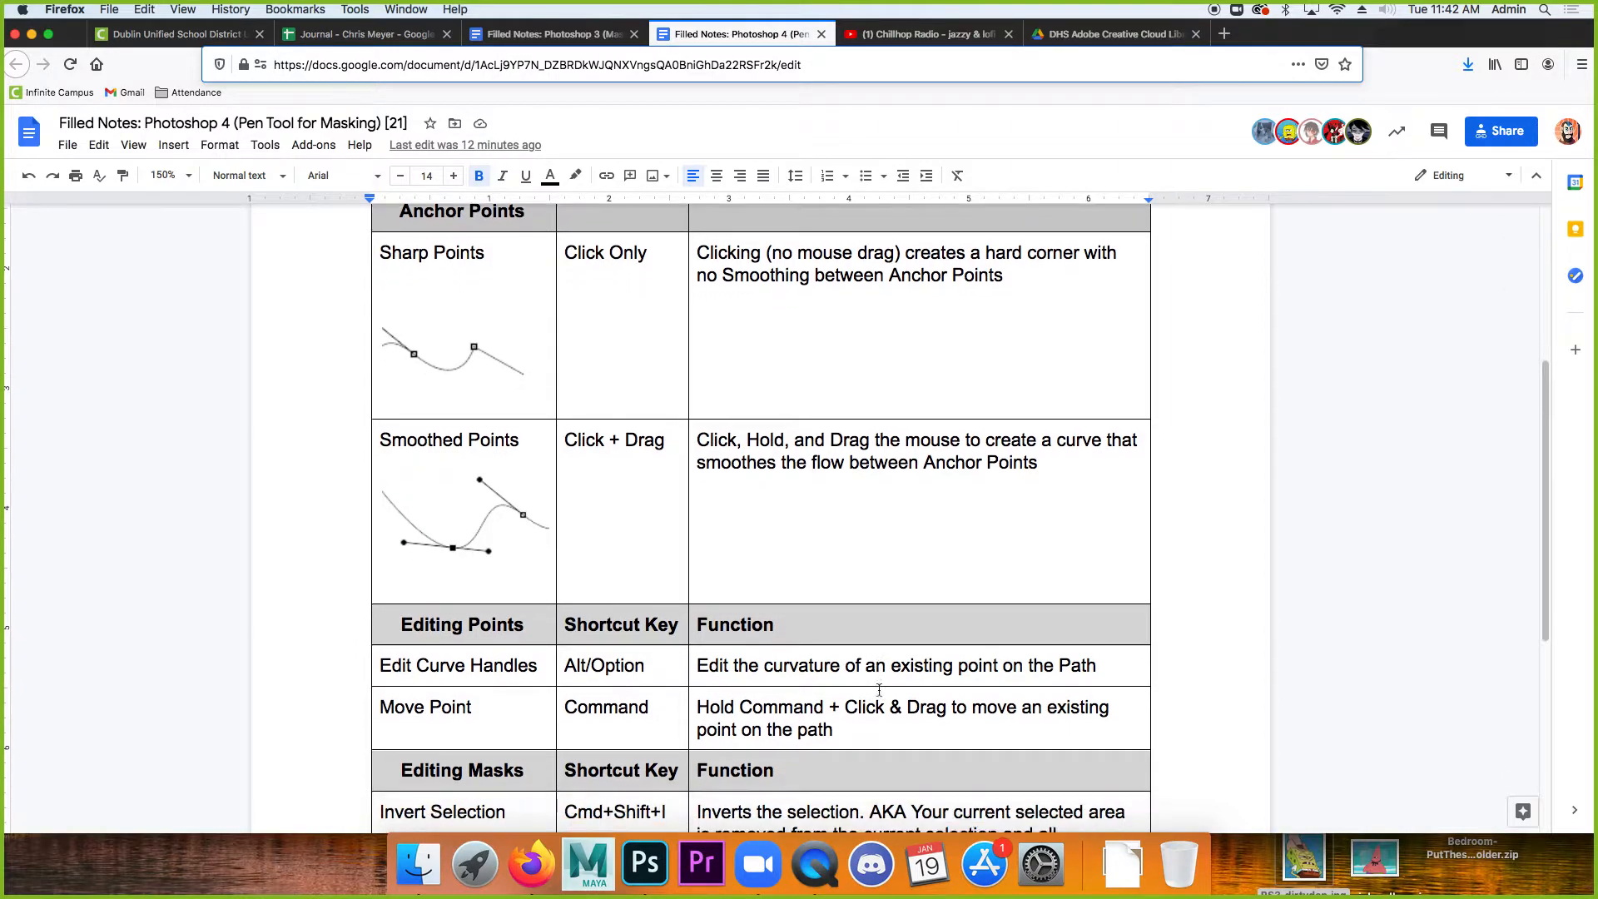
scroll(878, 690, "down", 4)
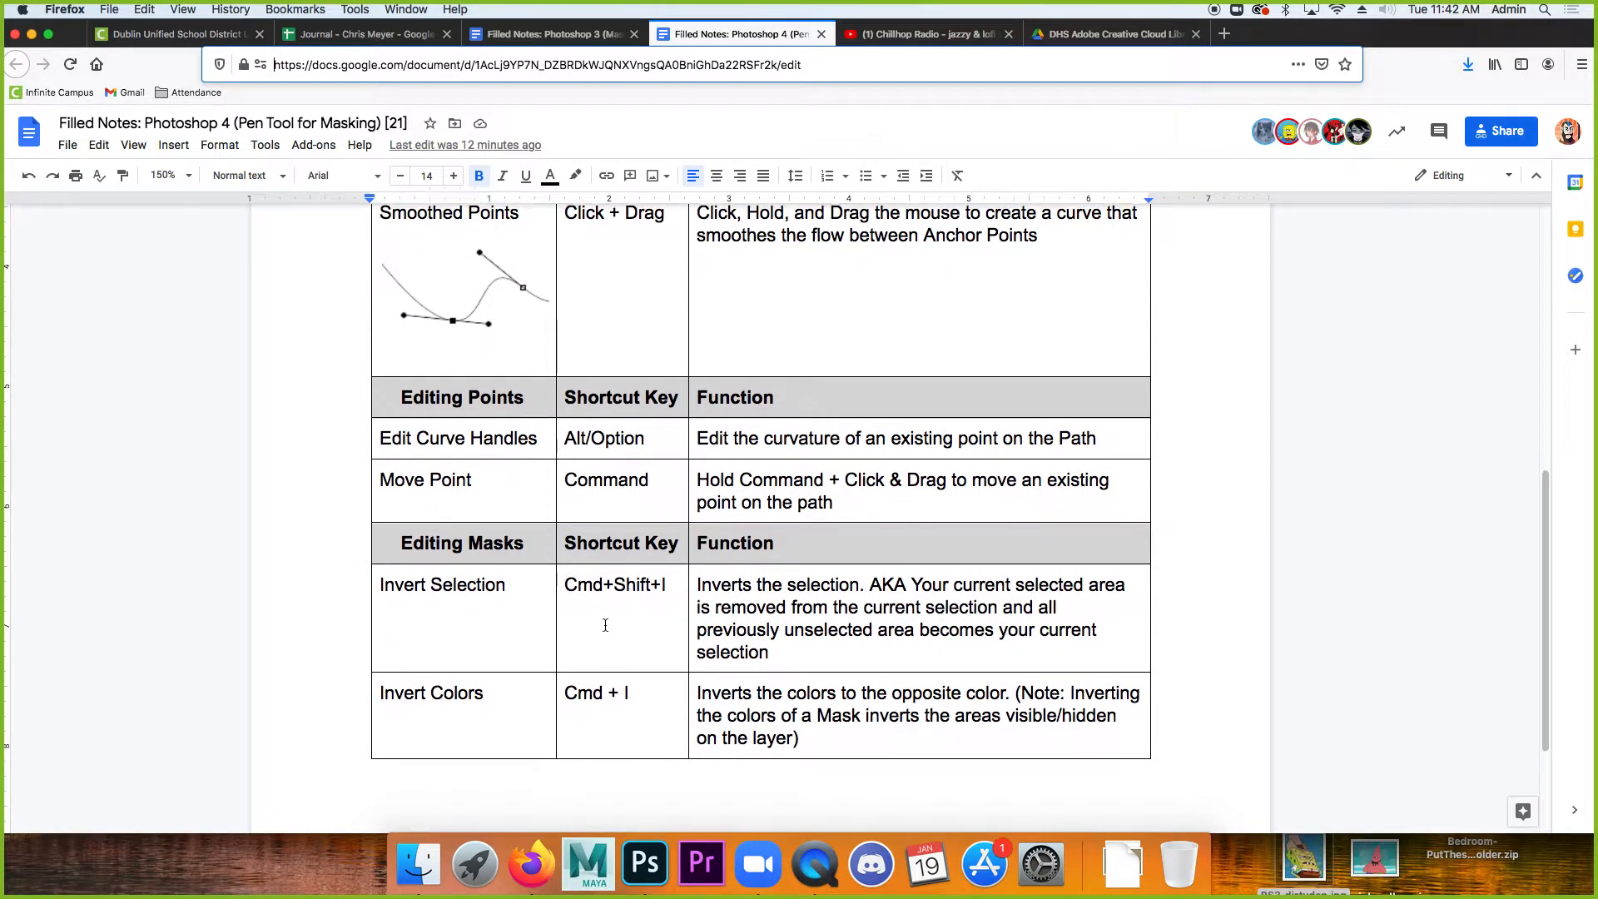
scroll(605, 625, "up", 1)
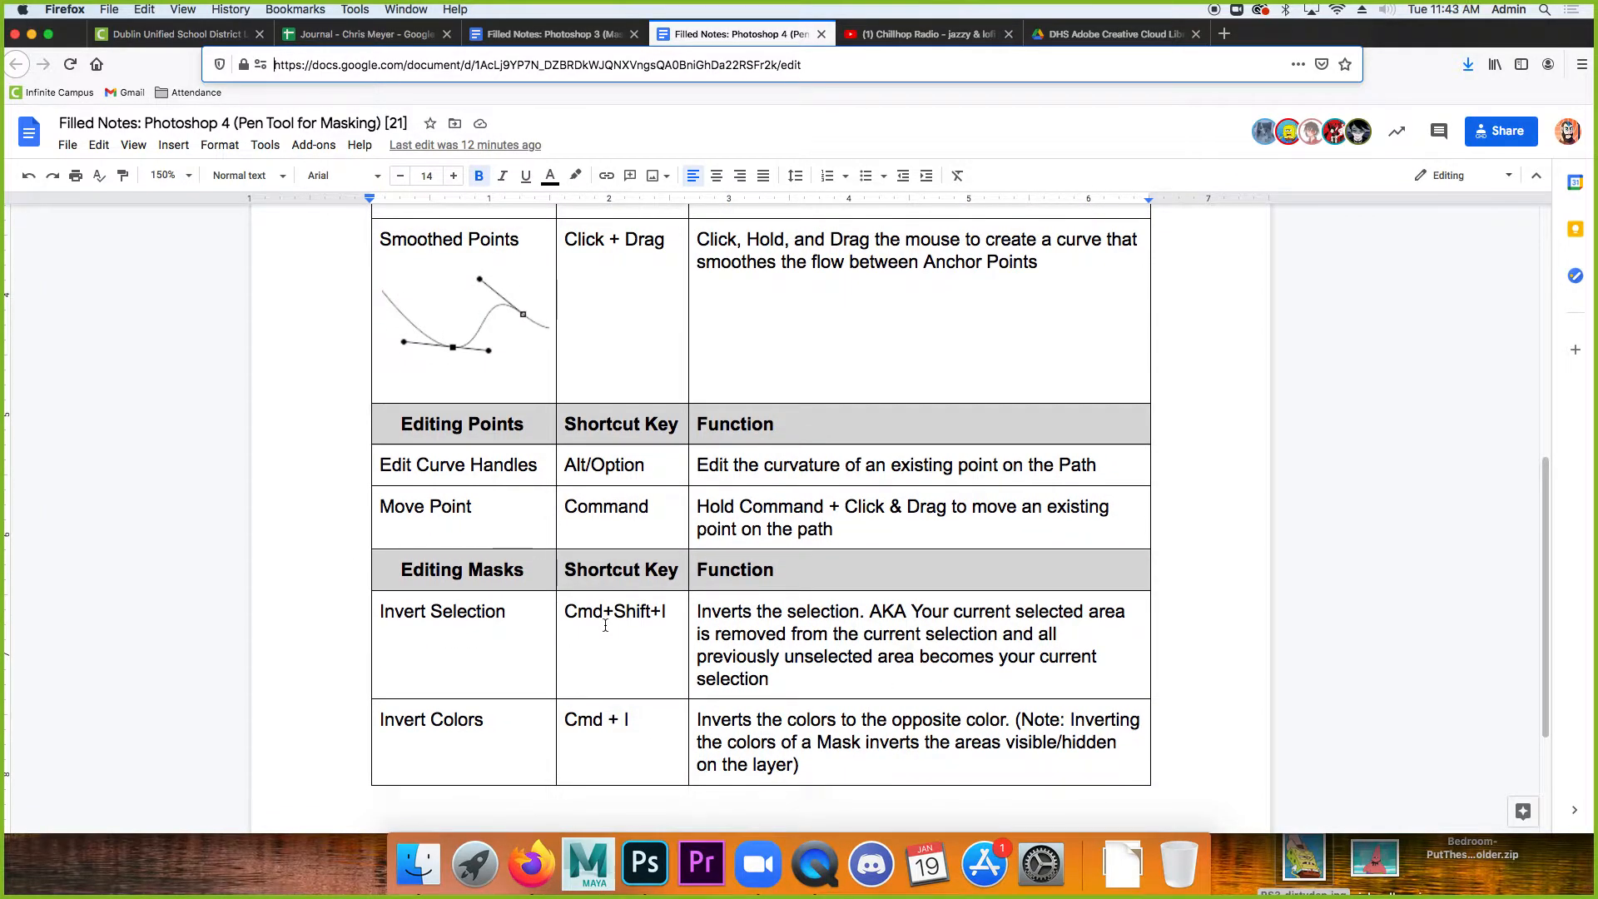
scroll(605, 625, "up", 1)
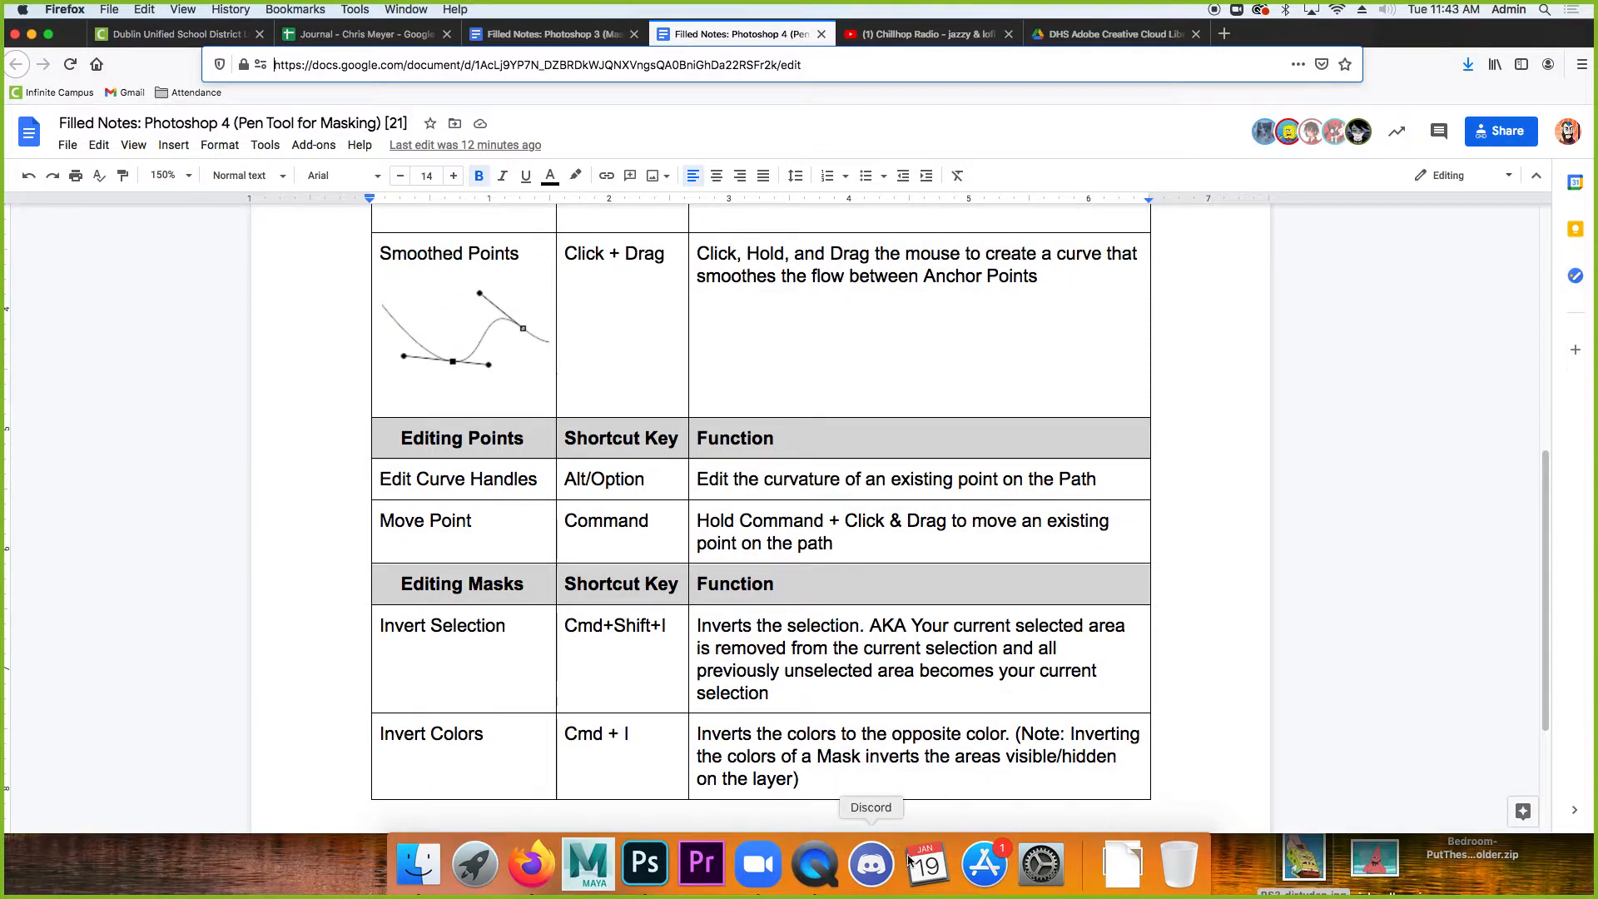
Return to Photoshop and convert the closed path into a new anti-aliased selection with a 0-pixel feather radius.
left_click(647, 862)
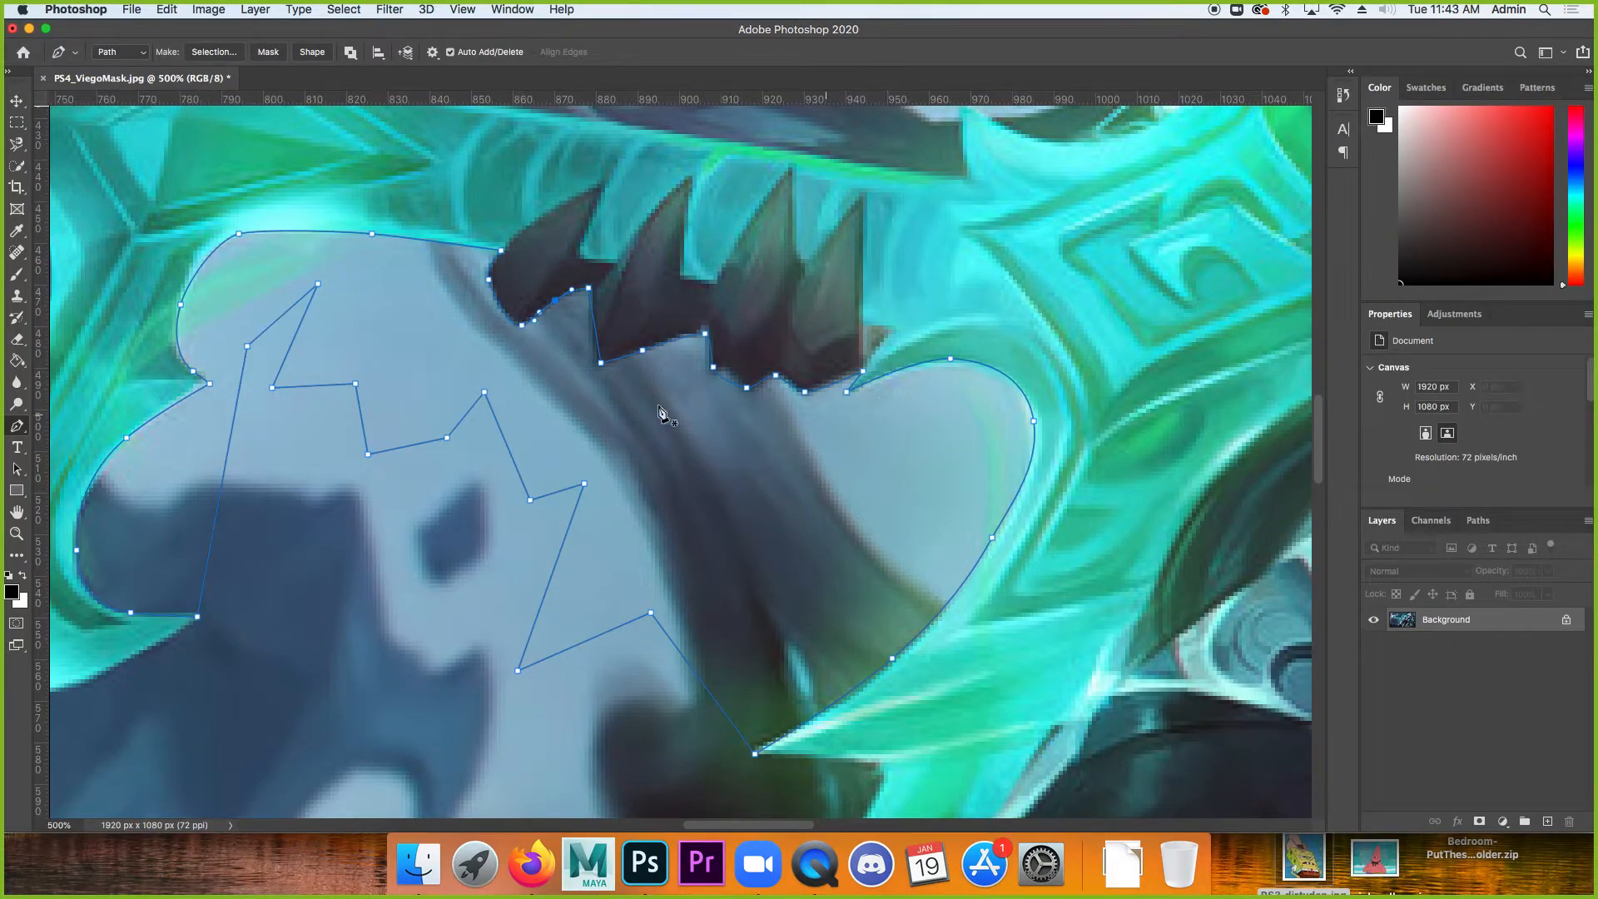
right_click(924, 363)
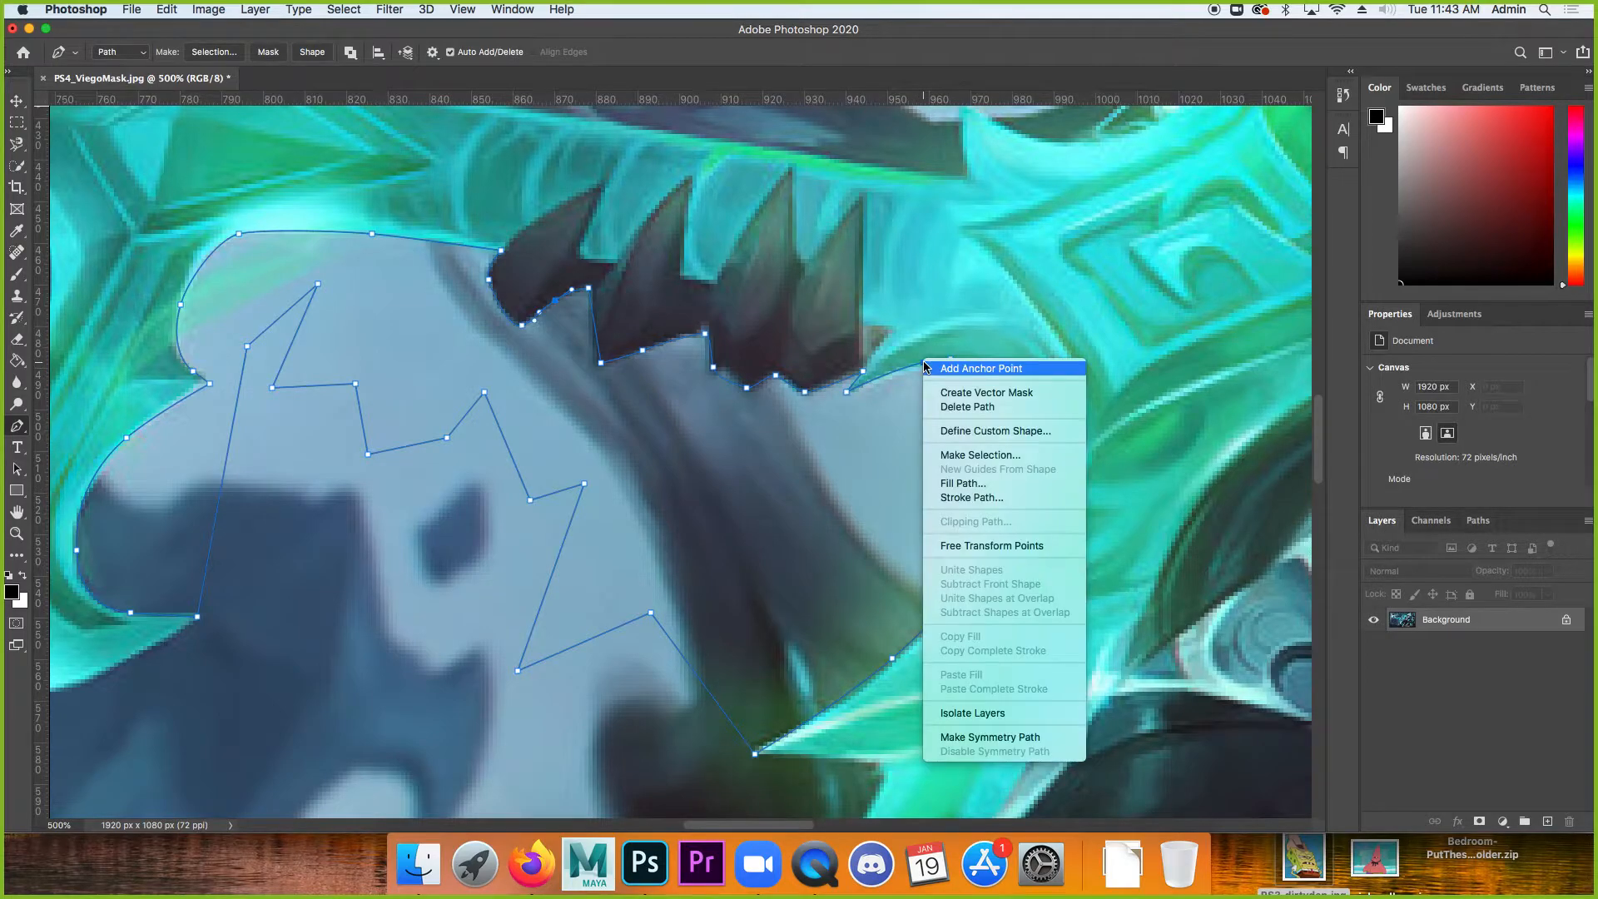
left_click(976, 456)
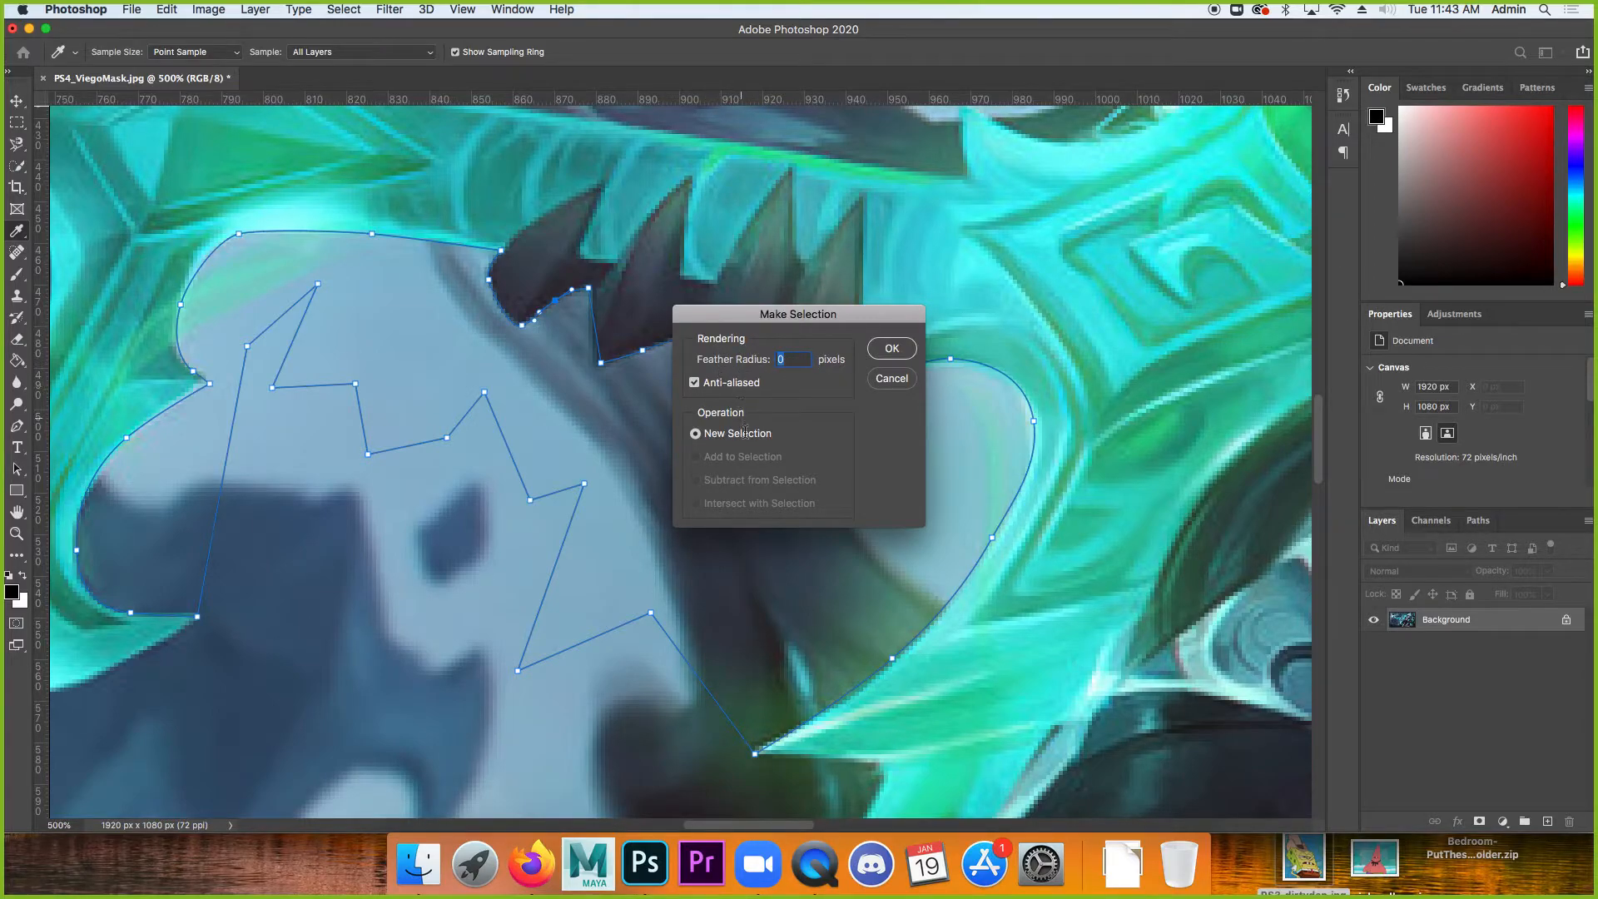
left_click(904, 352)
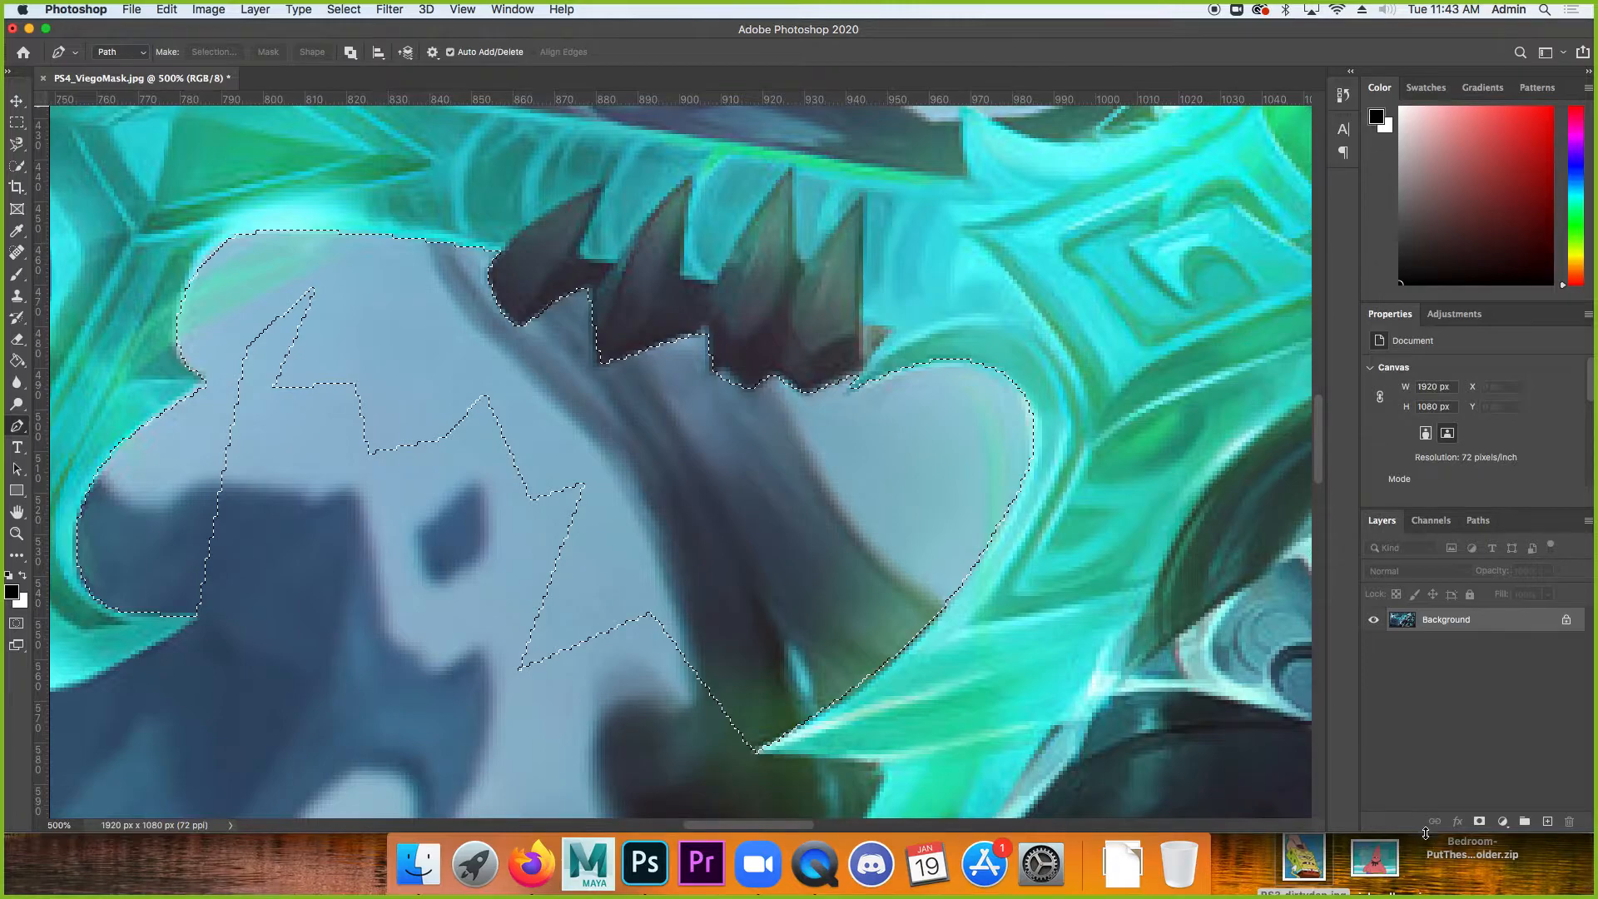
Add a layer mask from the selection and invert the mask so the traced gap beneath the hilt is hidden.
left_click(1481, 823)
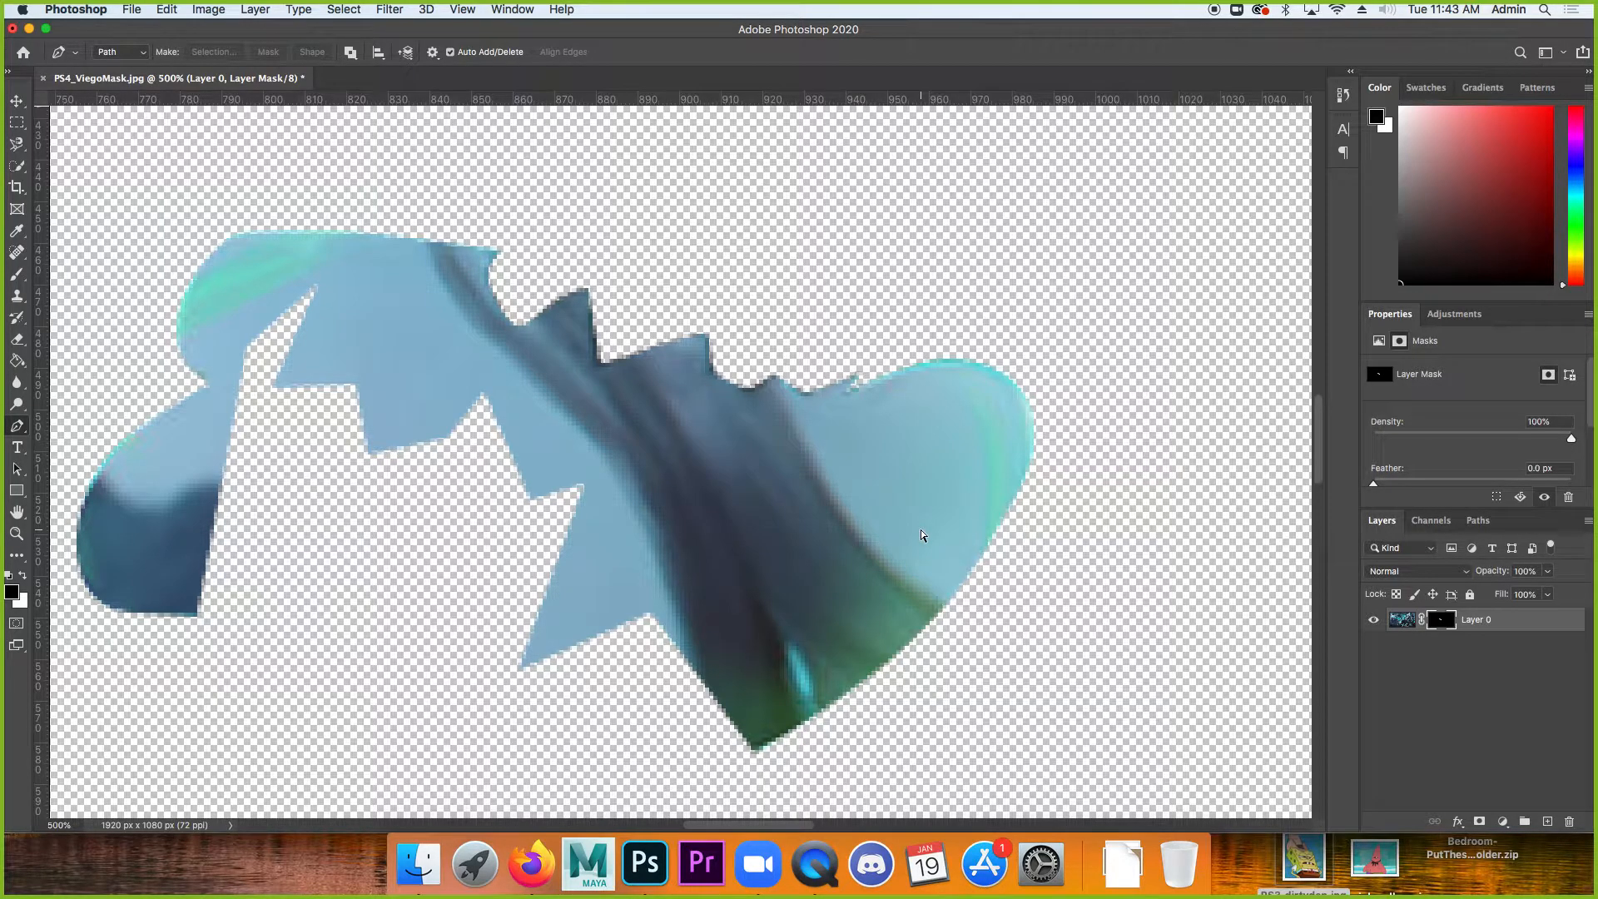
key("super+i")
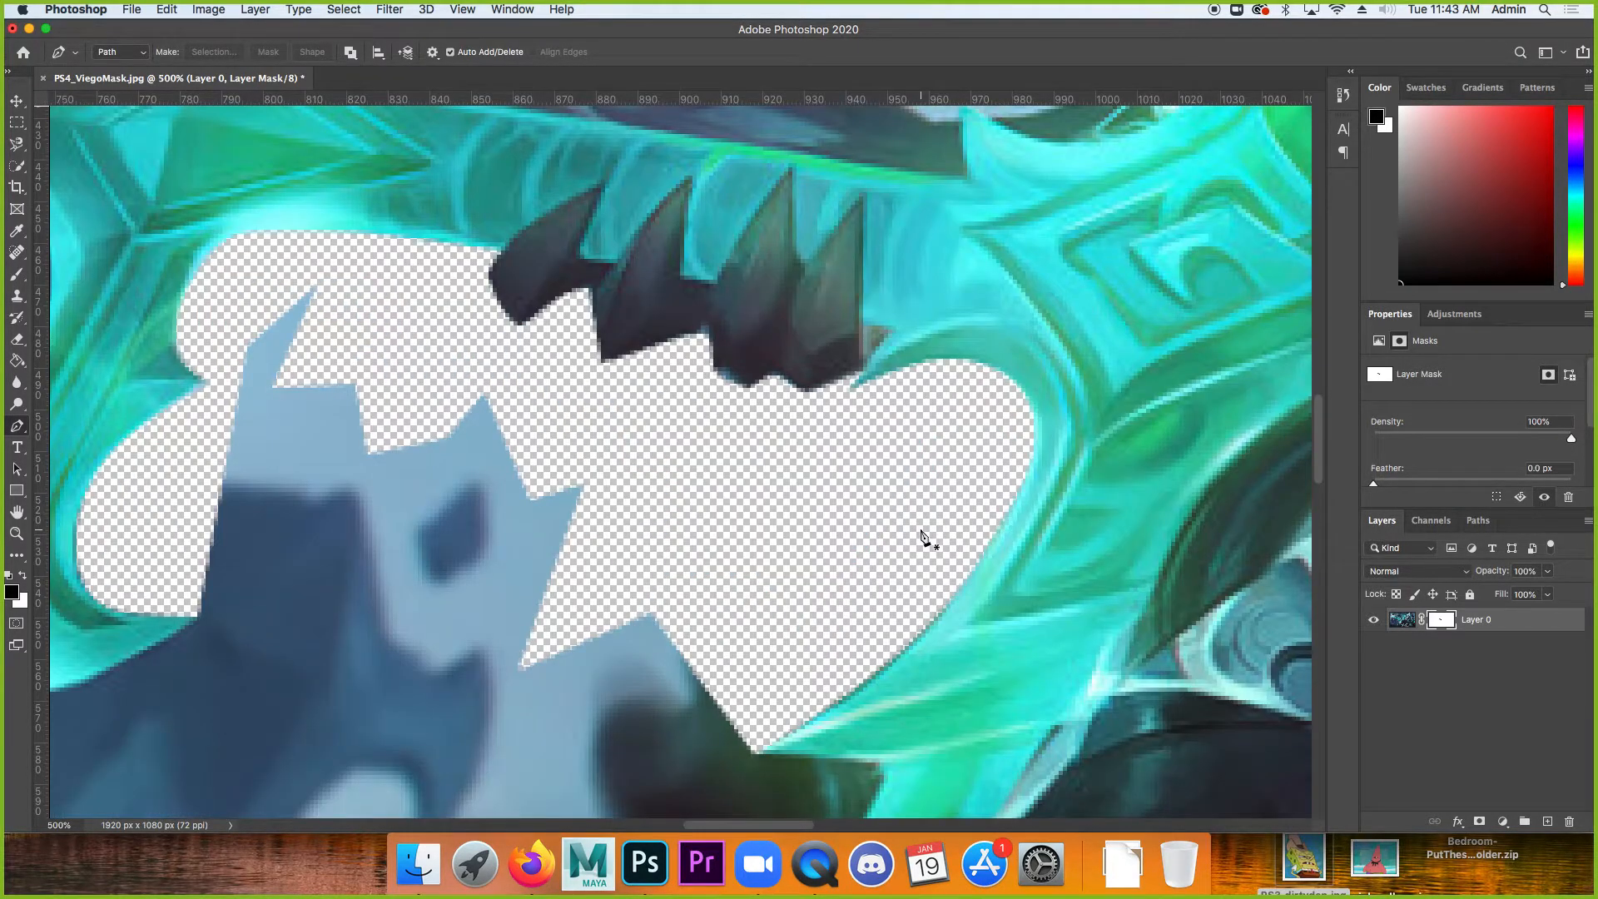
key("z")
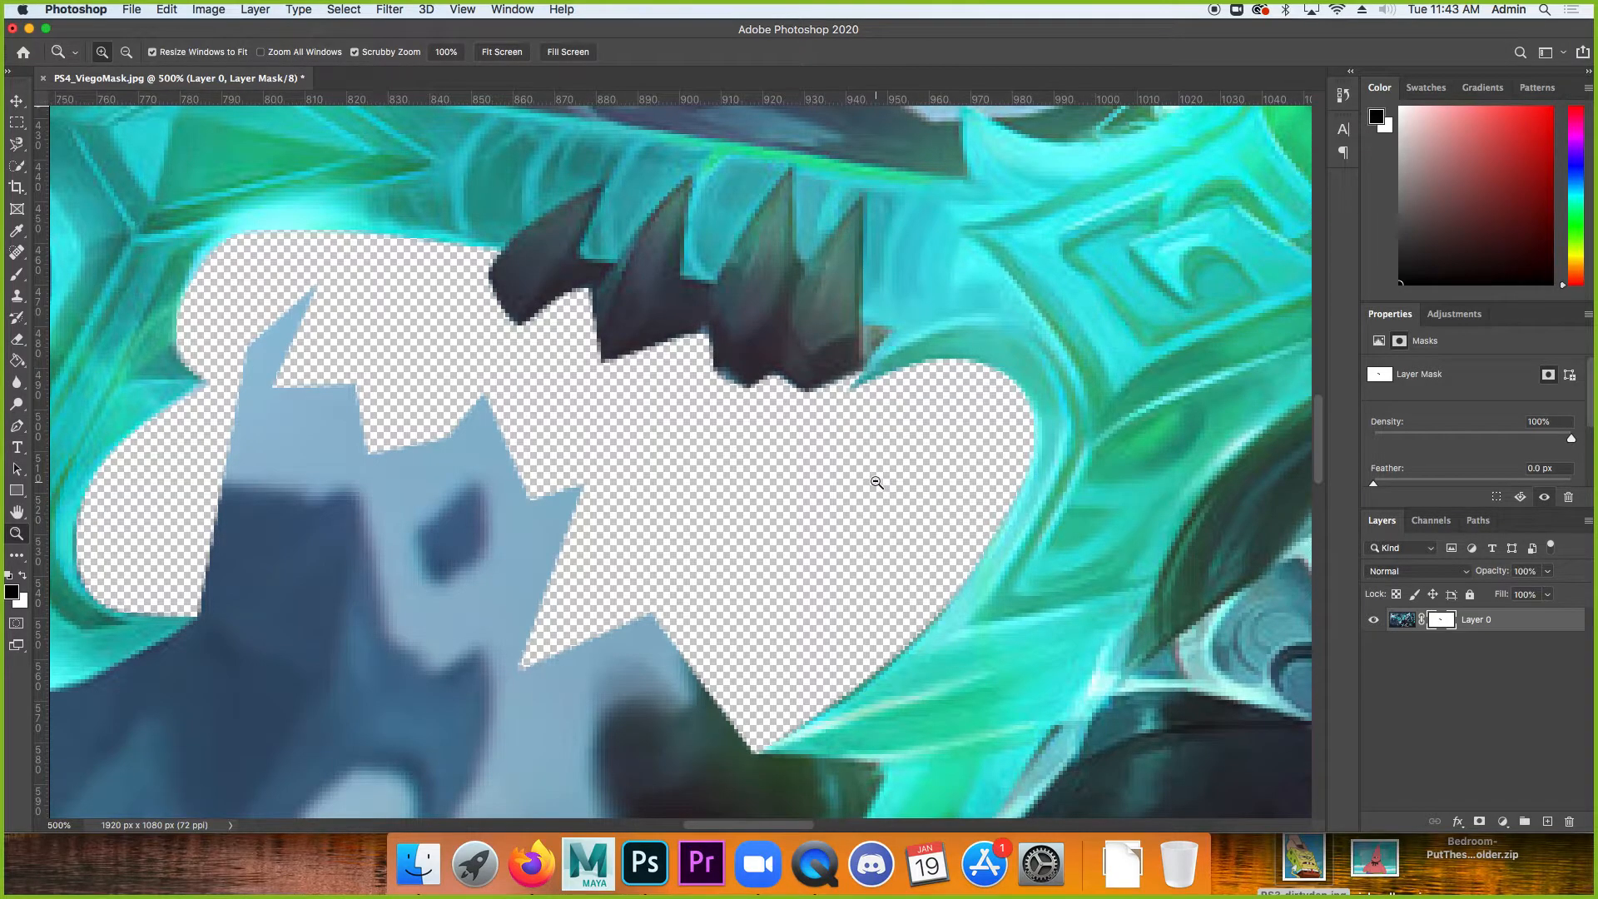
left_click(874, 482, "alt")
left_click(870, 487, "alt")
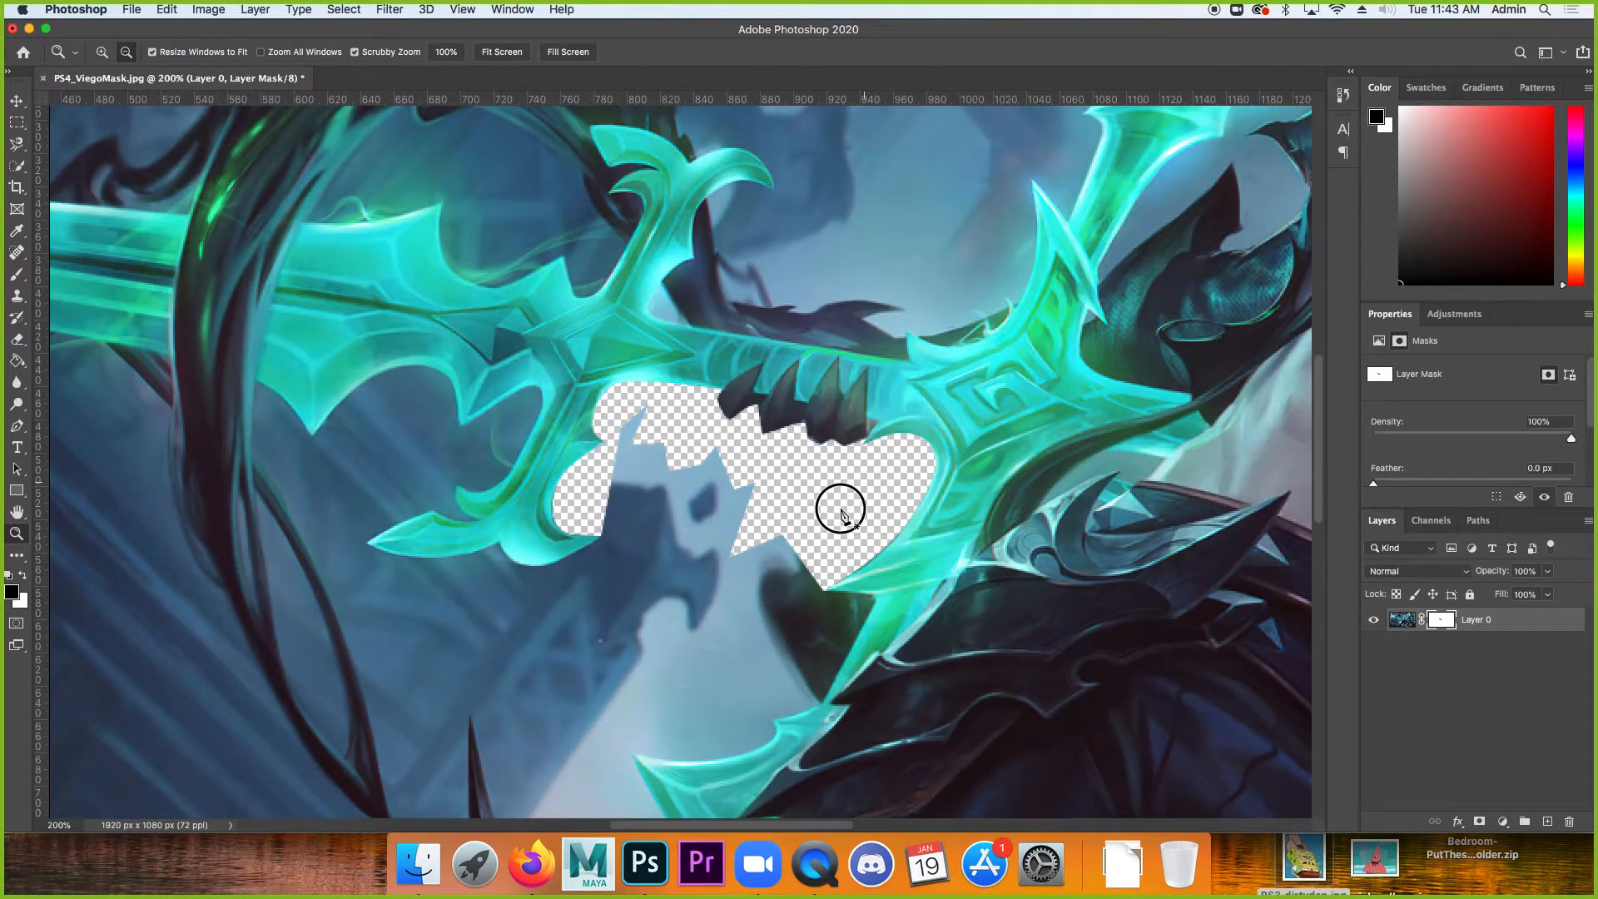
left_click(838, 503, "alt")
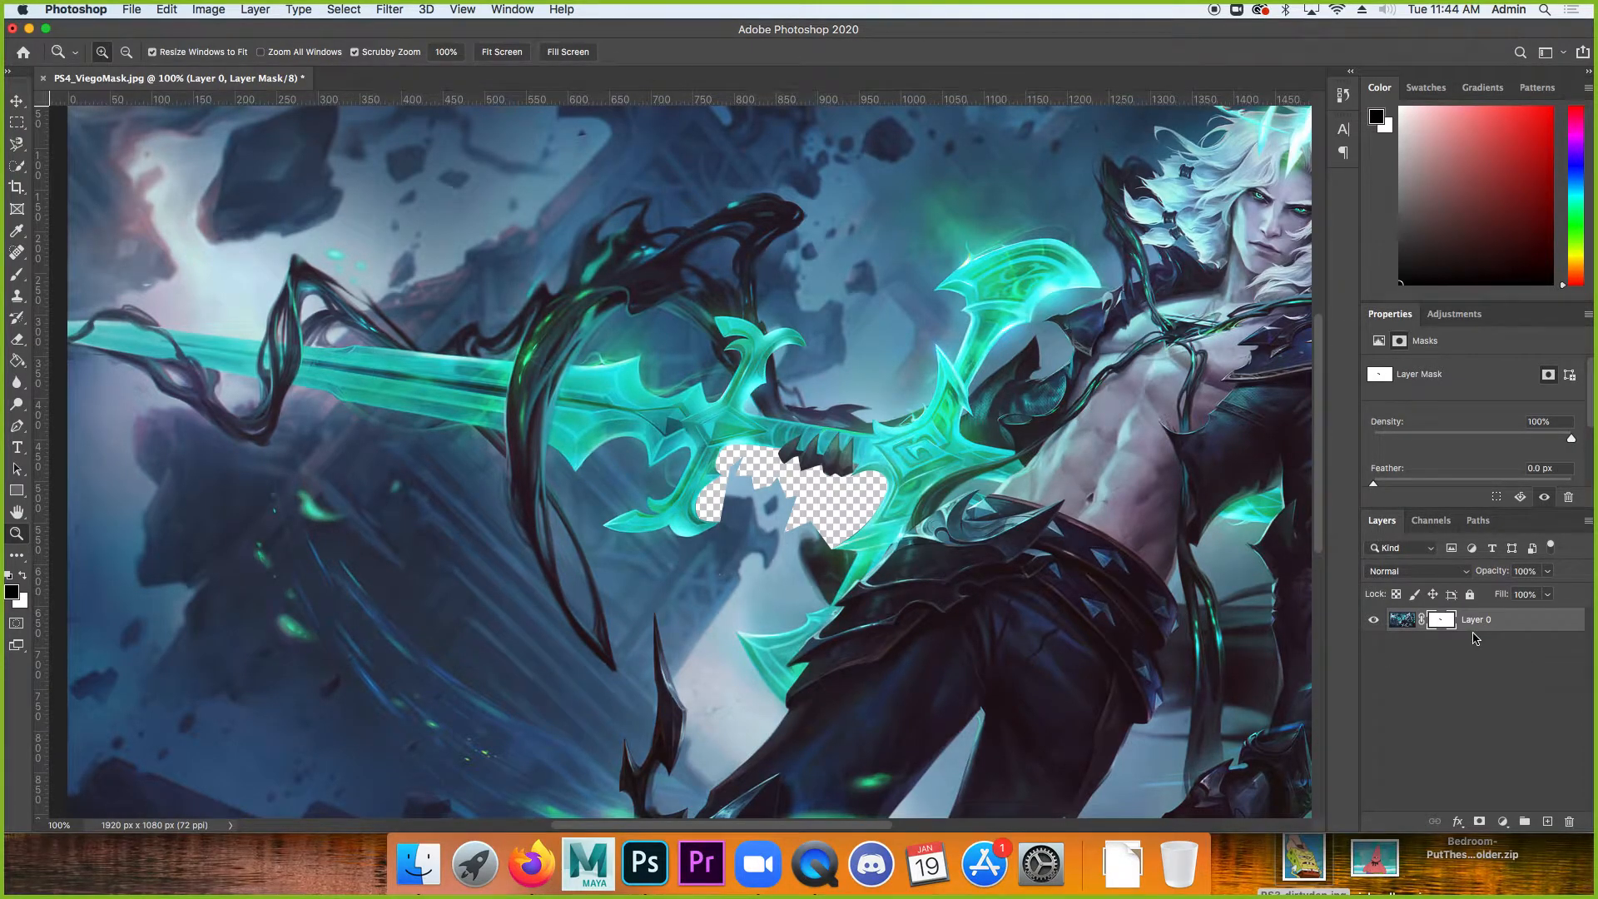
Invert the layer mask's colors again and delete the mask from Layer 0.
key("super+i")
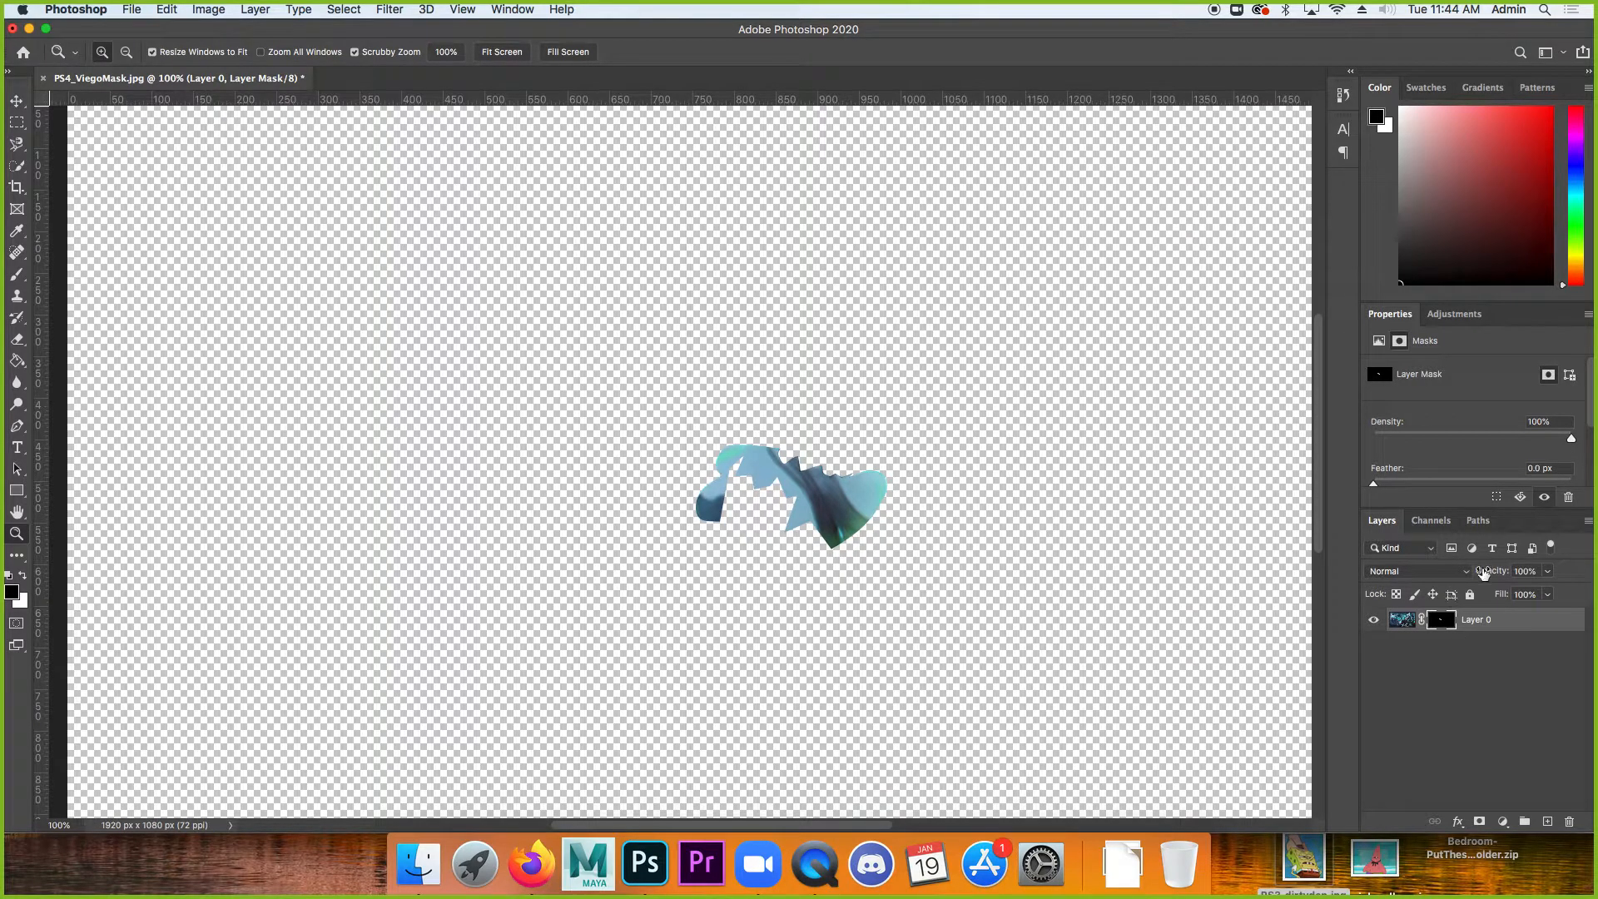
right_click(1437, 621)
left_click(1397, 654)
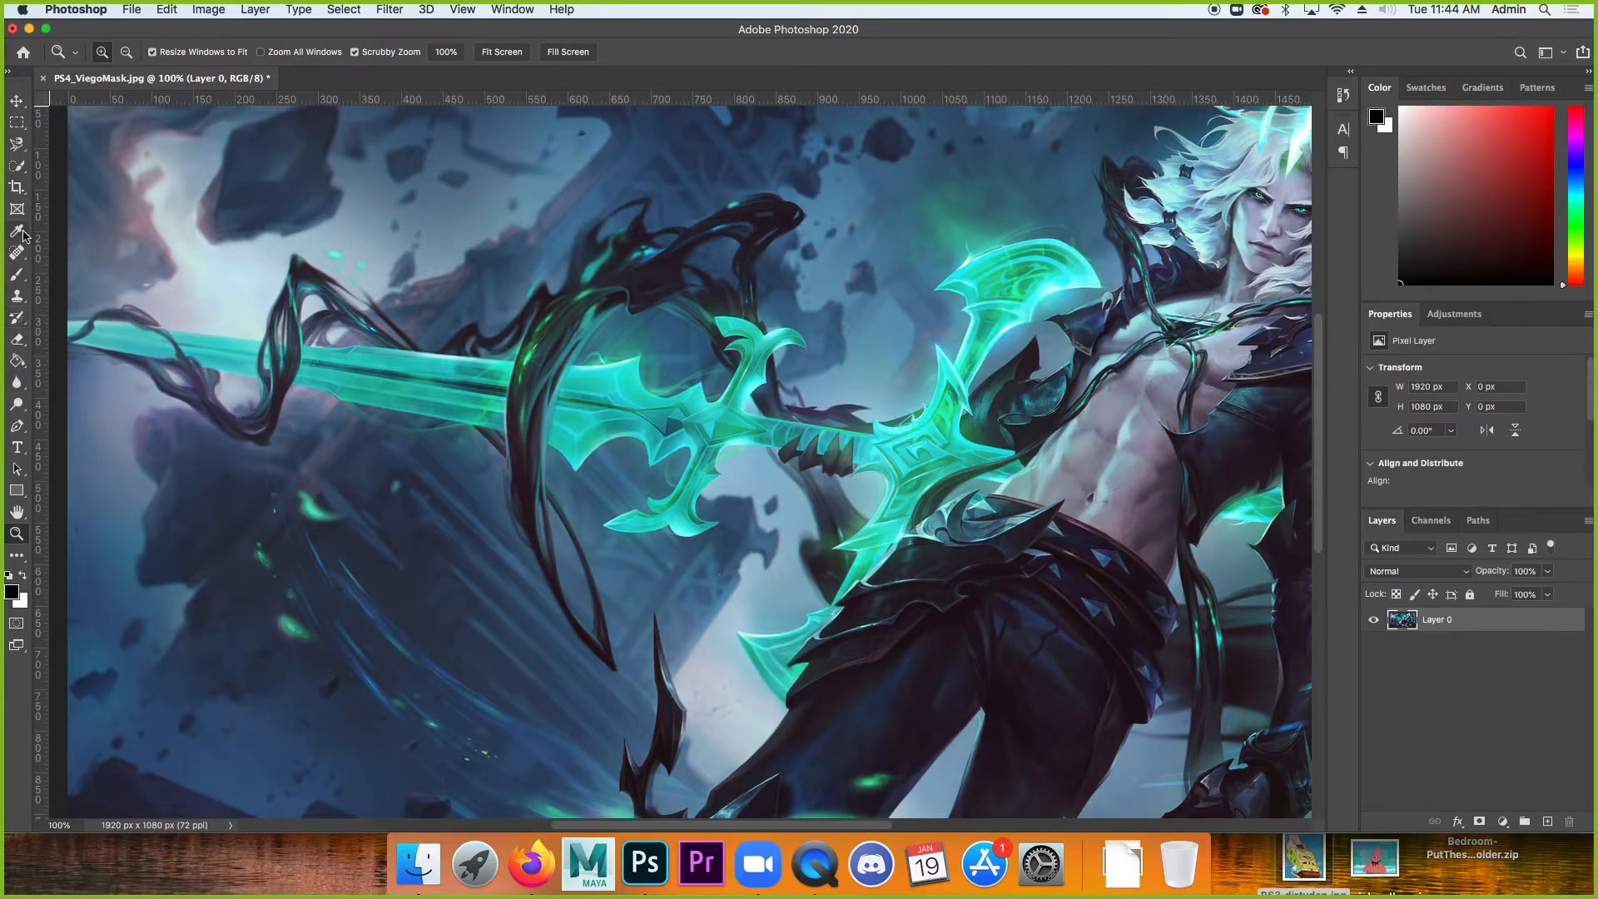
Undo the layer mask deletion on Layer 0 and invert the mask's colors so the traced gap beneath the hilt is hidden.
left_click(16, 426)
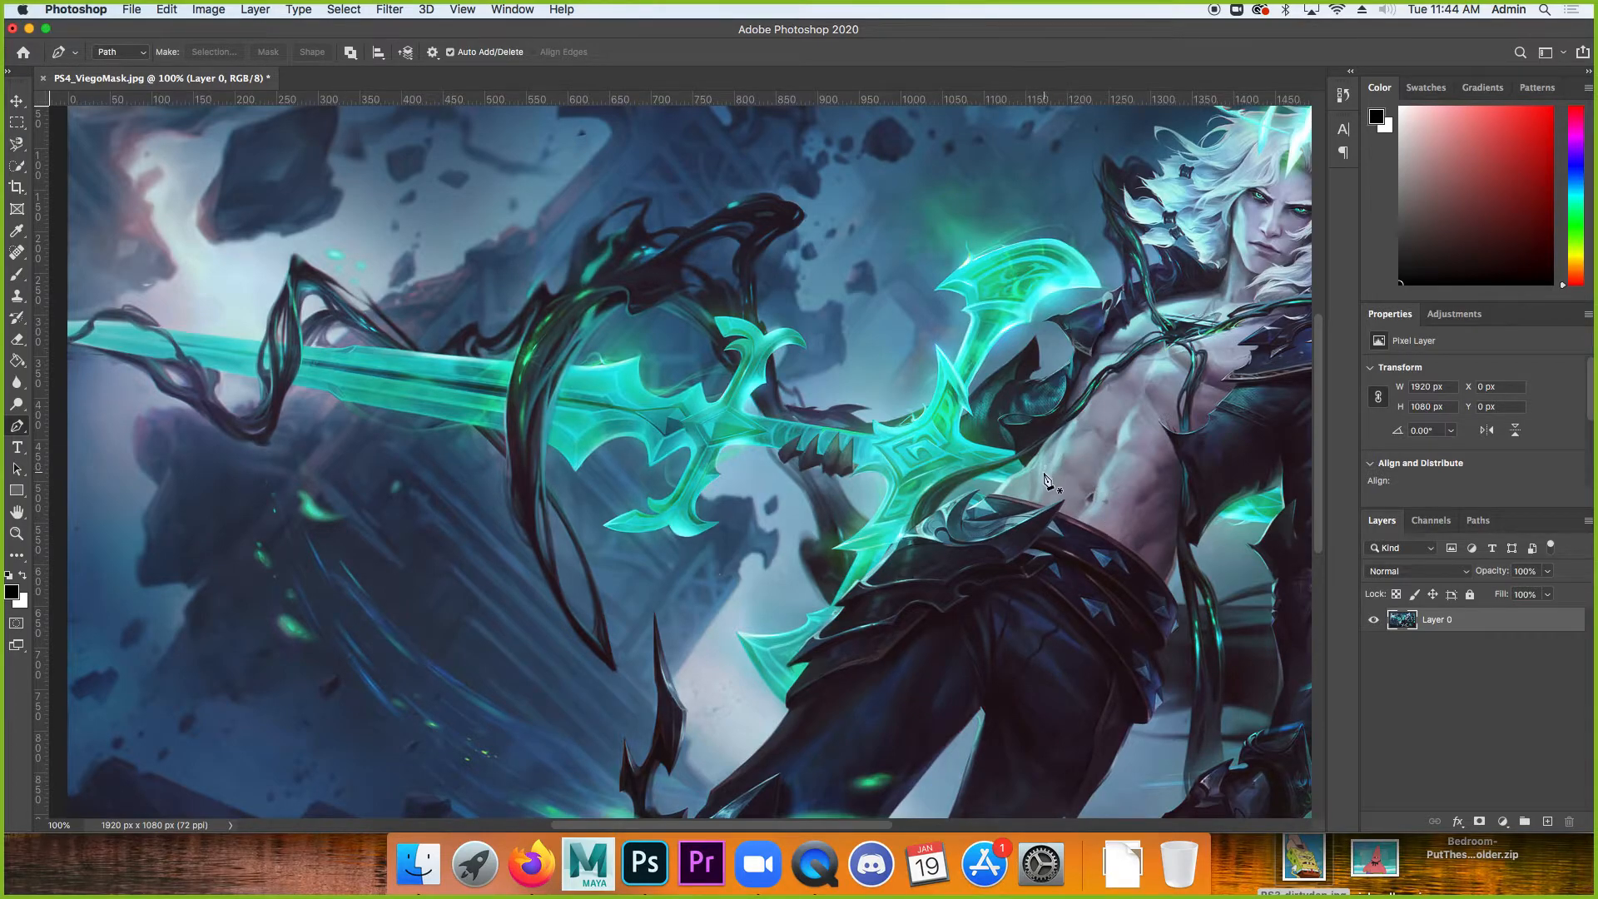
key("super+z")
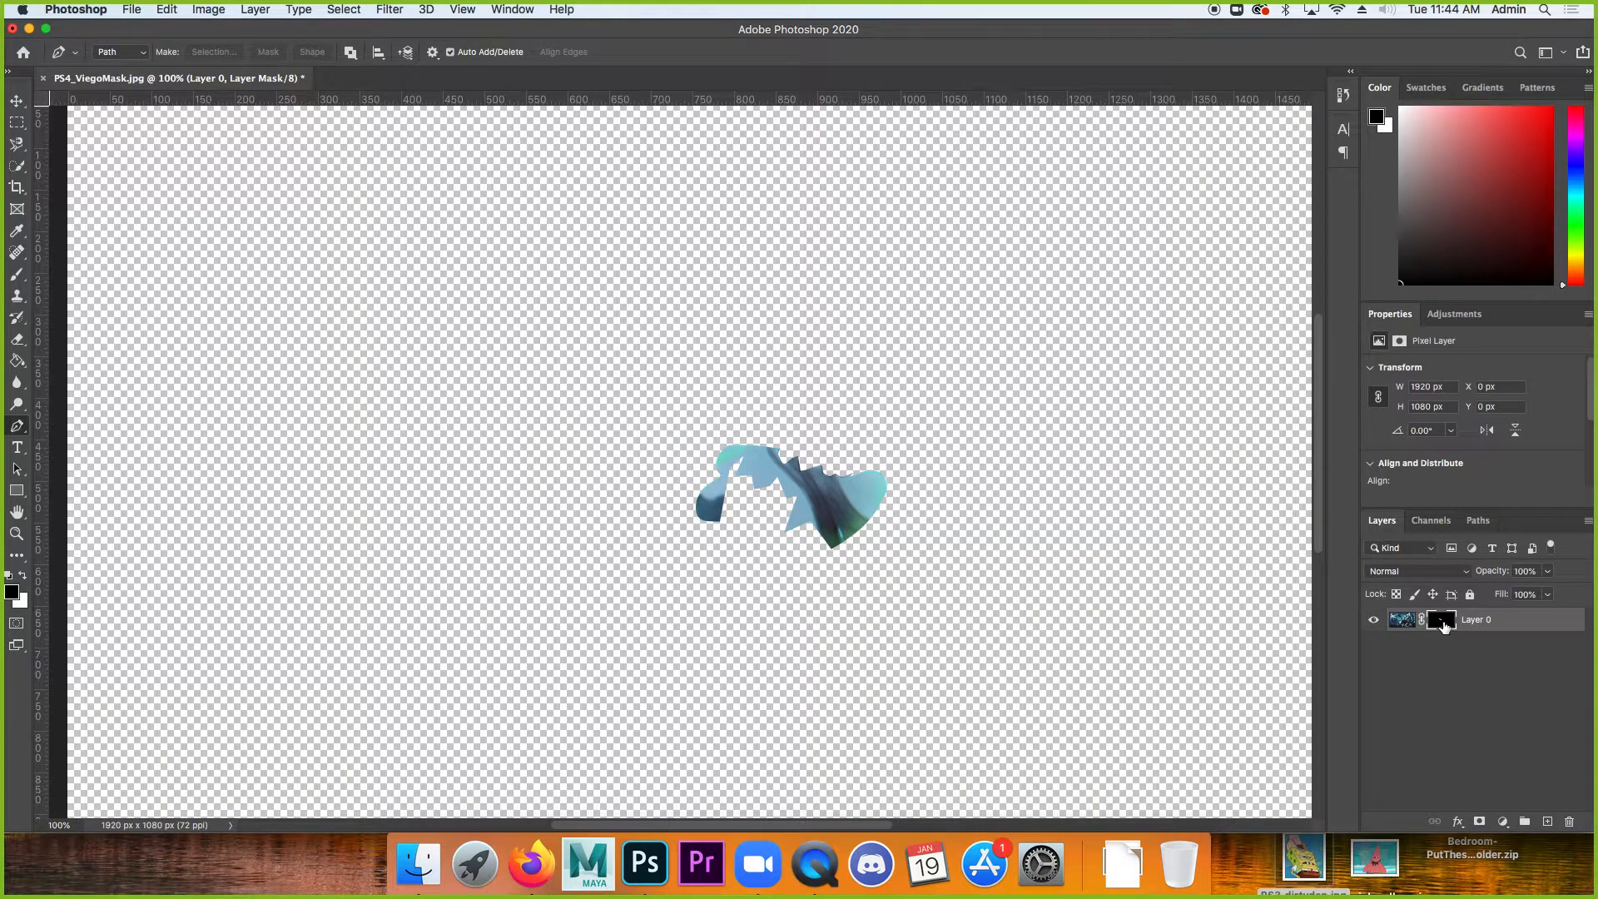
left_click(1444, 624)
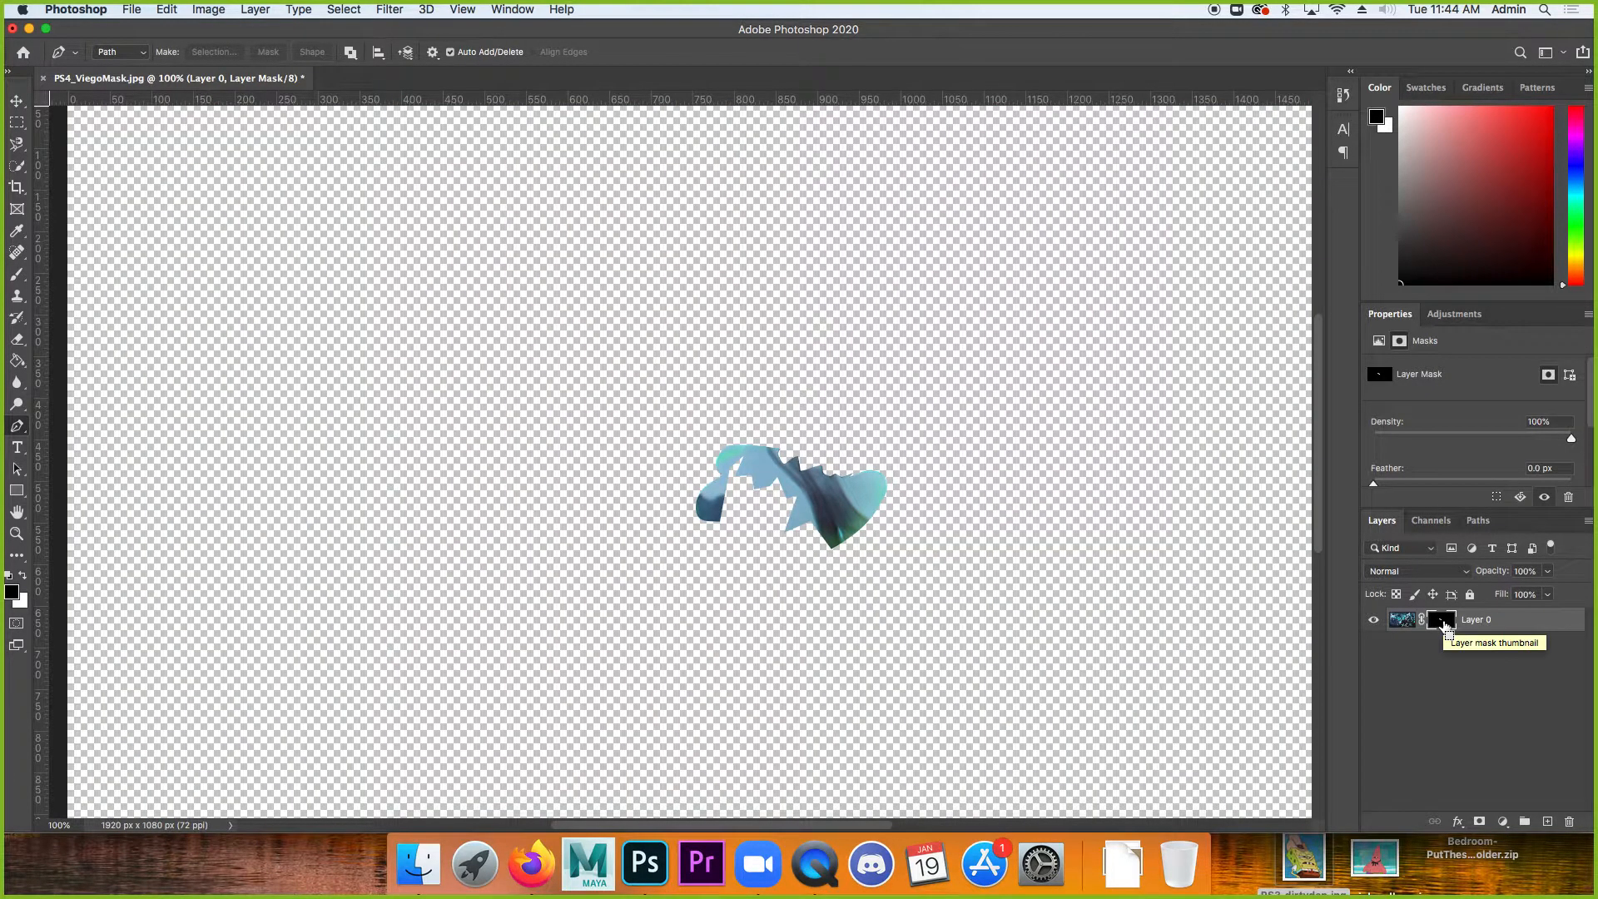
key("super+i")
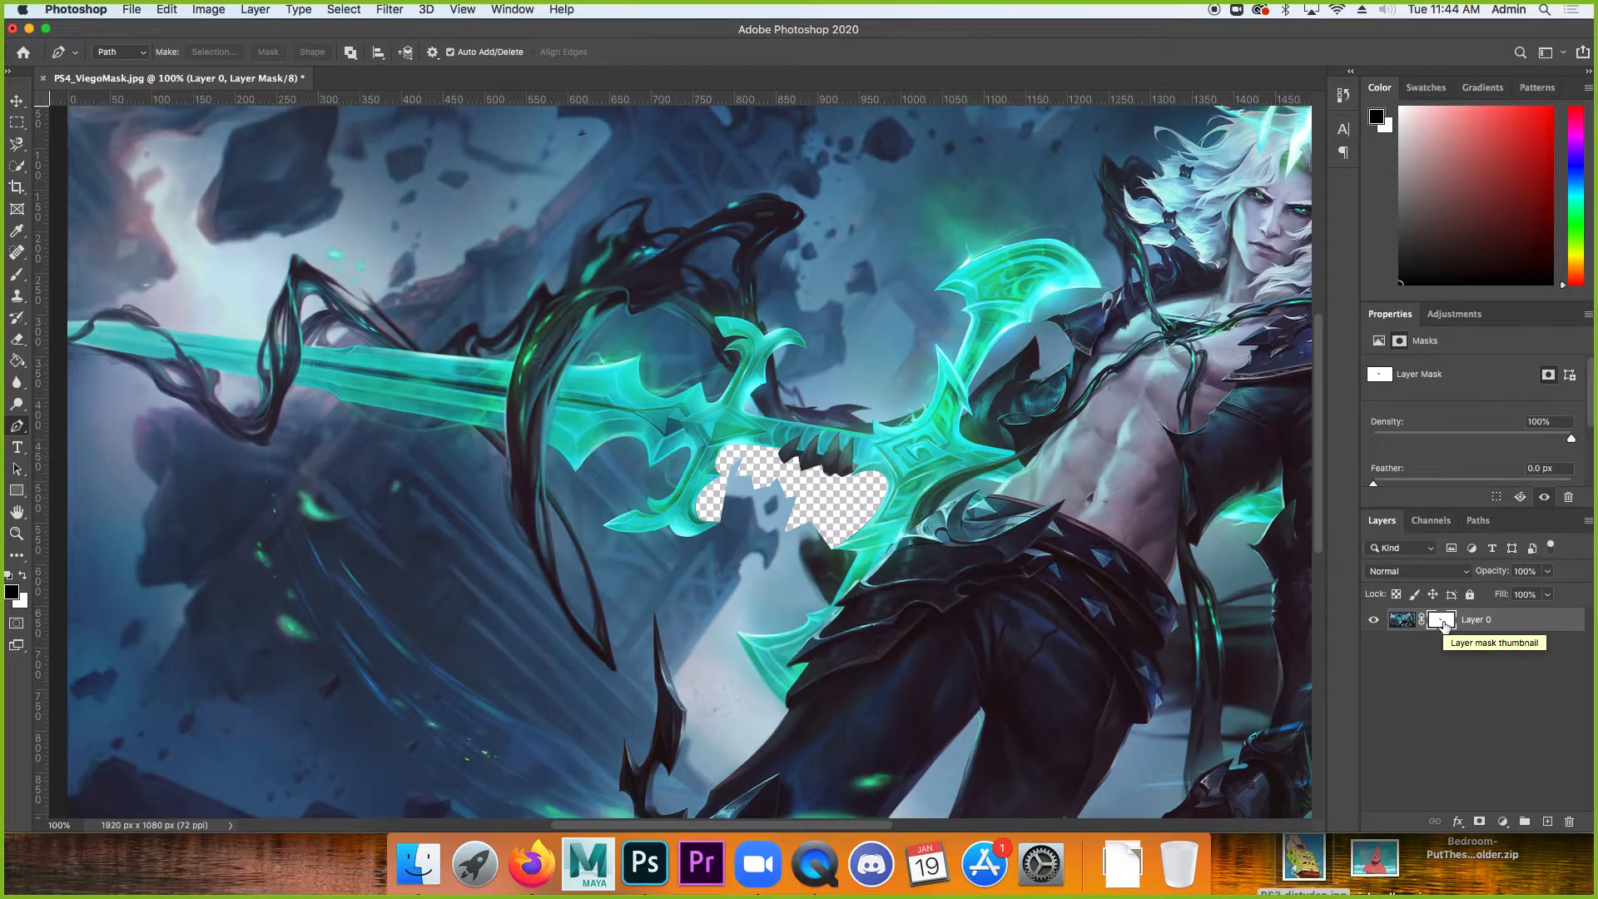
Switch to Firefox and review the notes on inverting selections and inverting mask colors.
left_click(532, 864)
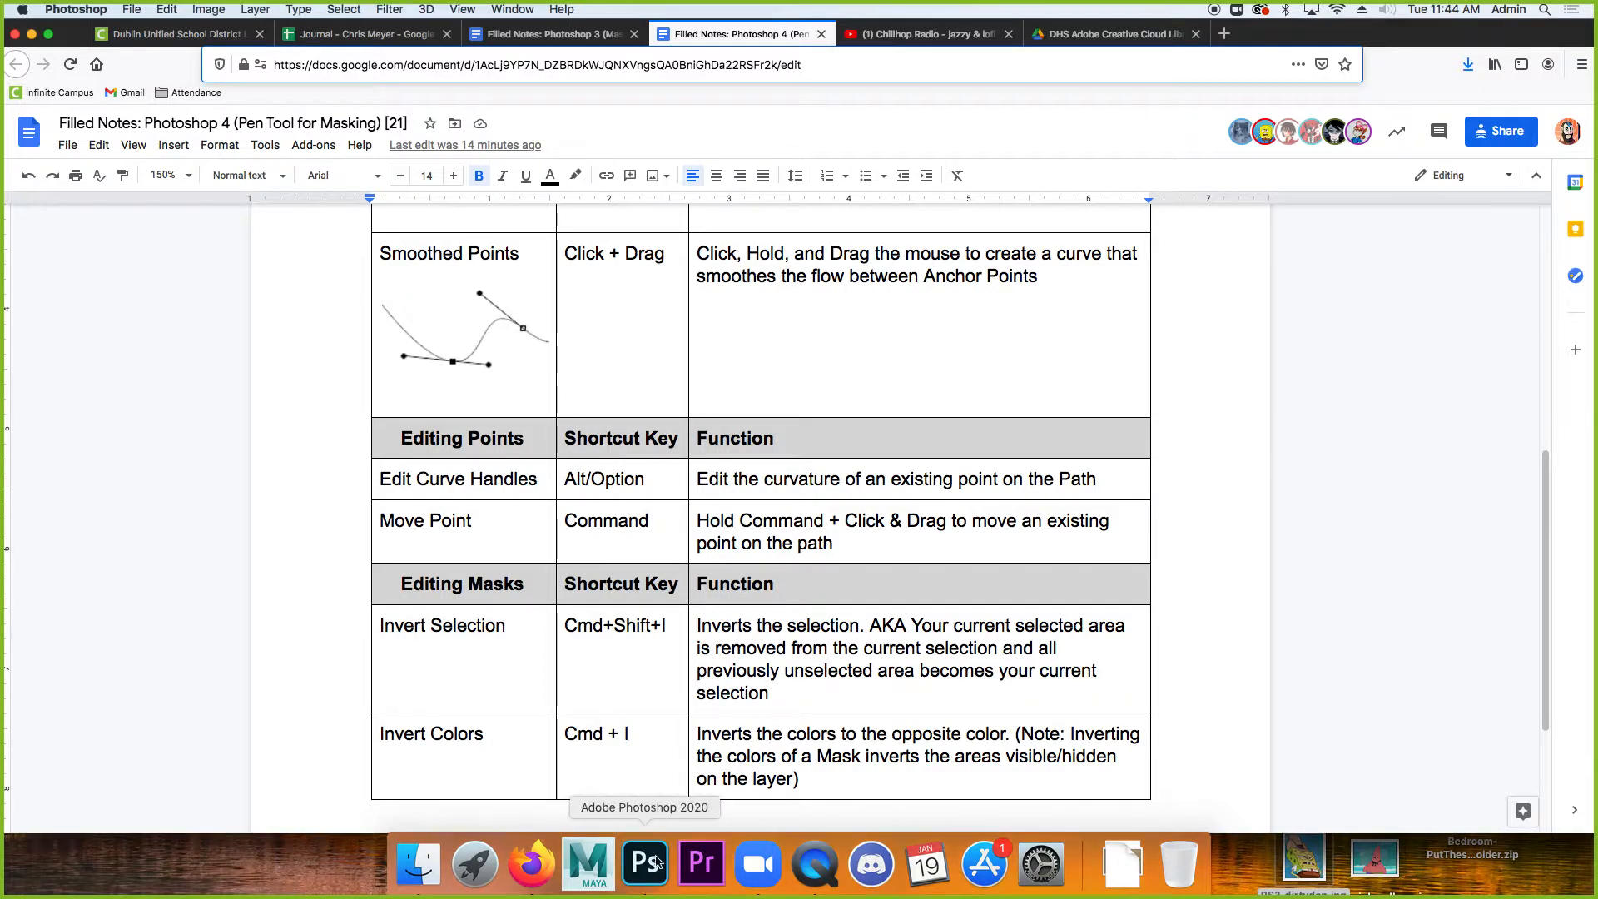
left_click(645, 867)
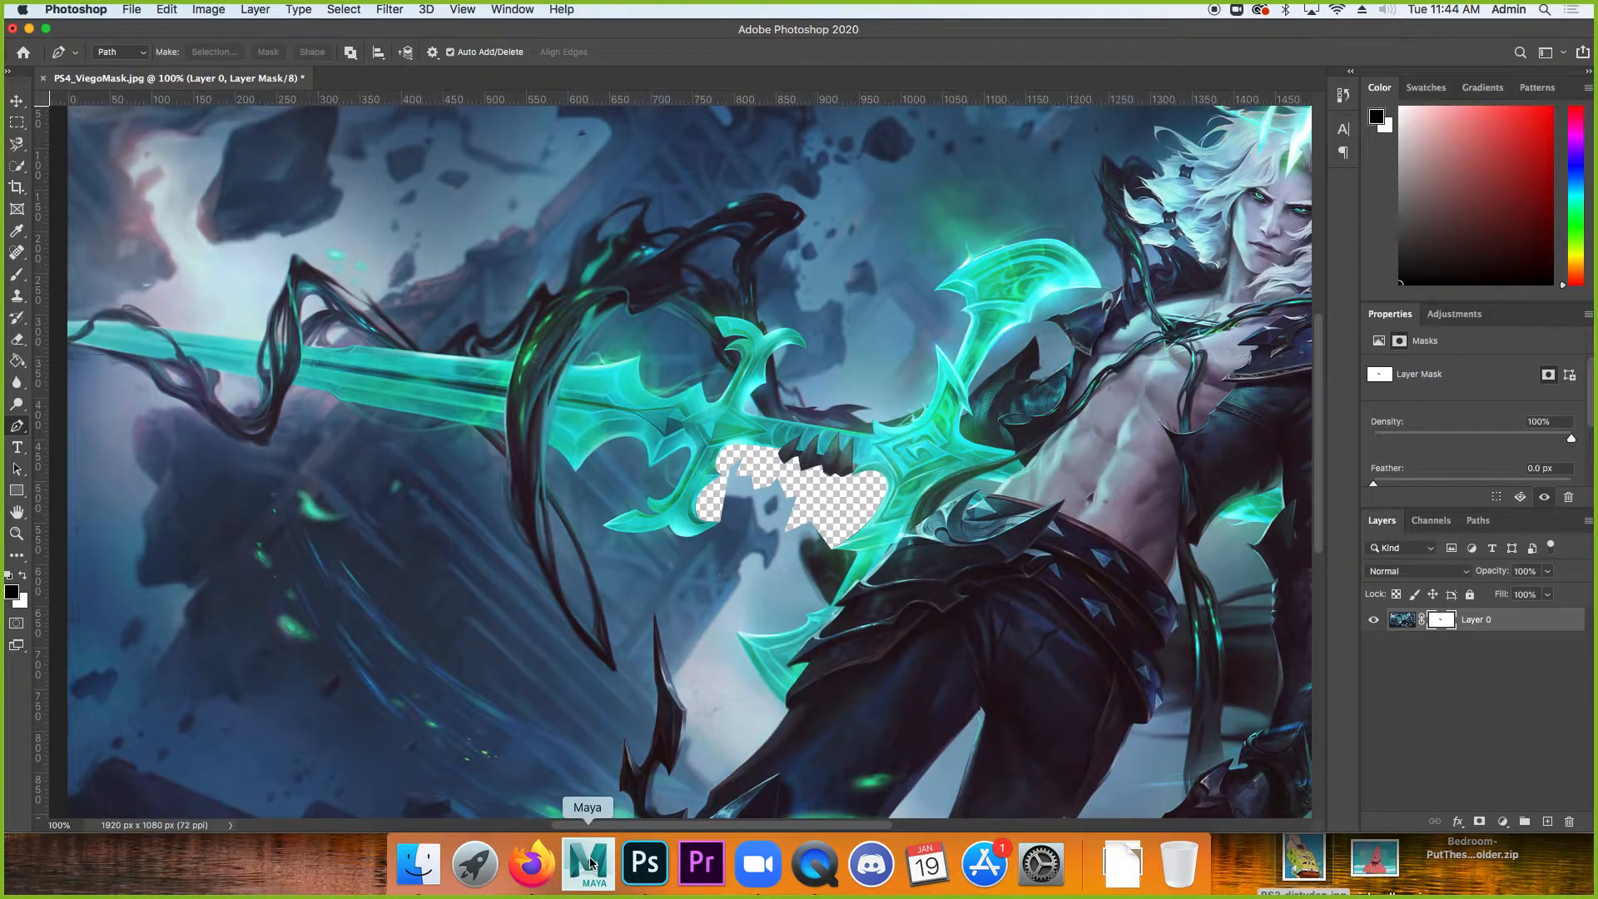
right_click(590, 864)
left_click(593, 863)
right_click(599, 856)
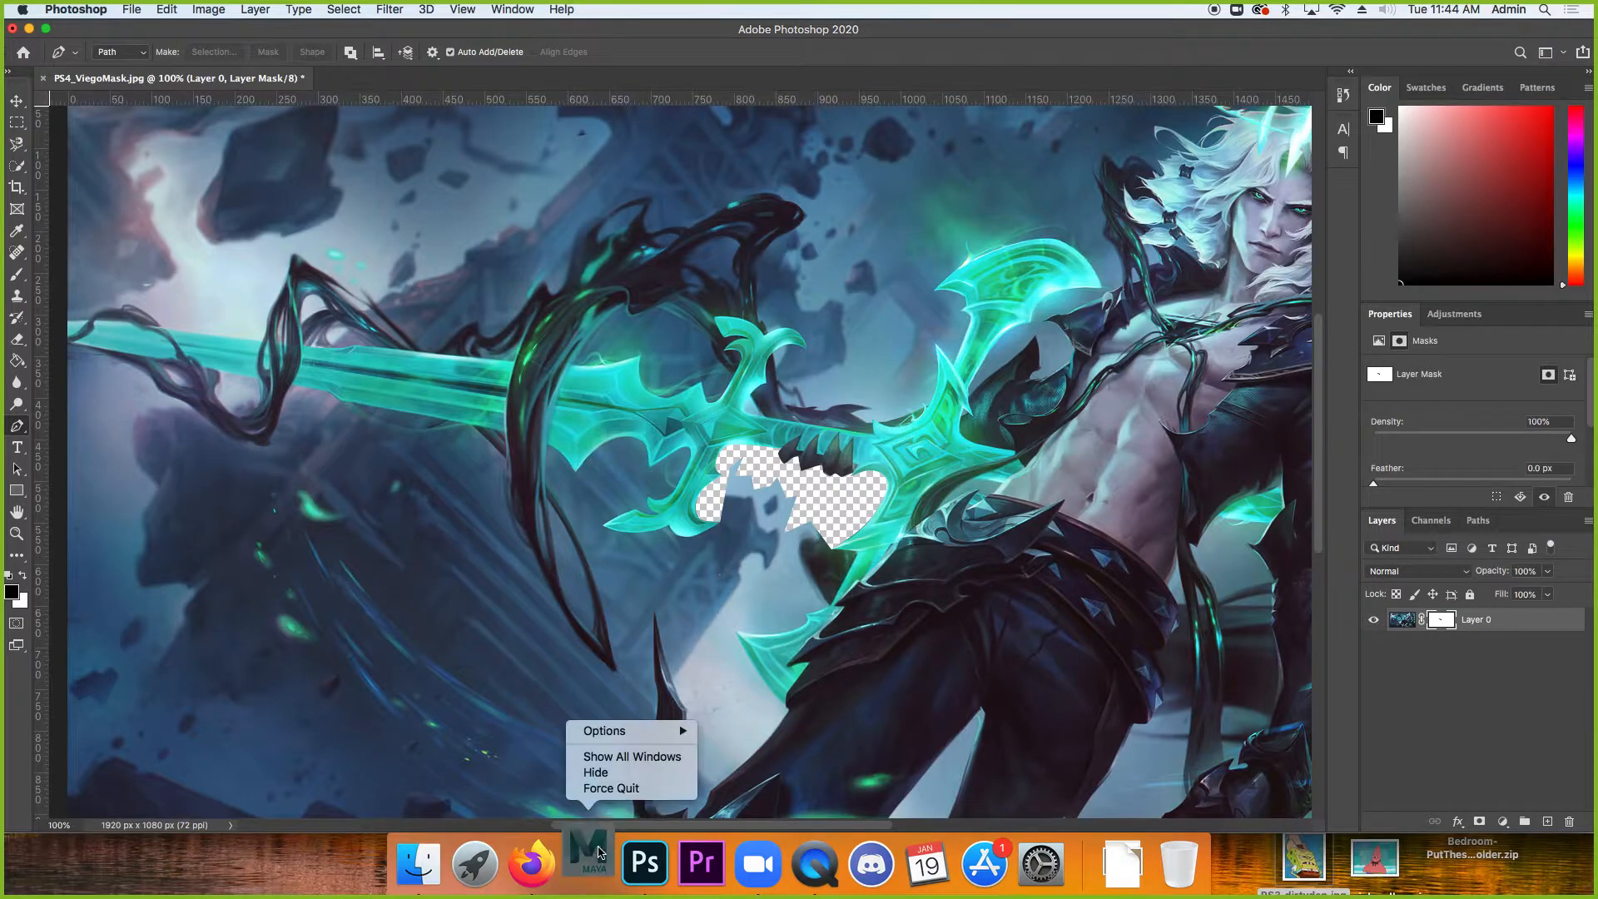
left_click(531, 863)
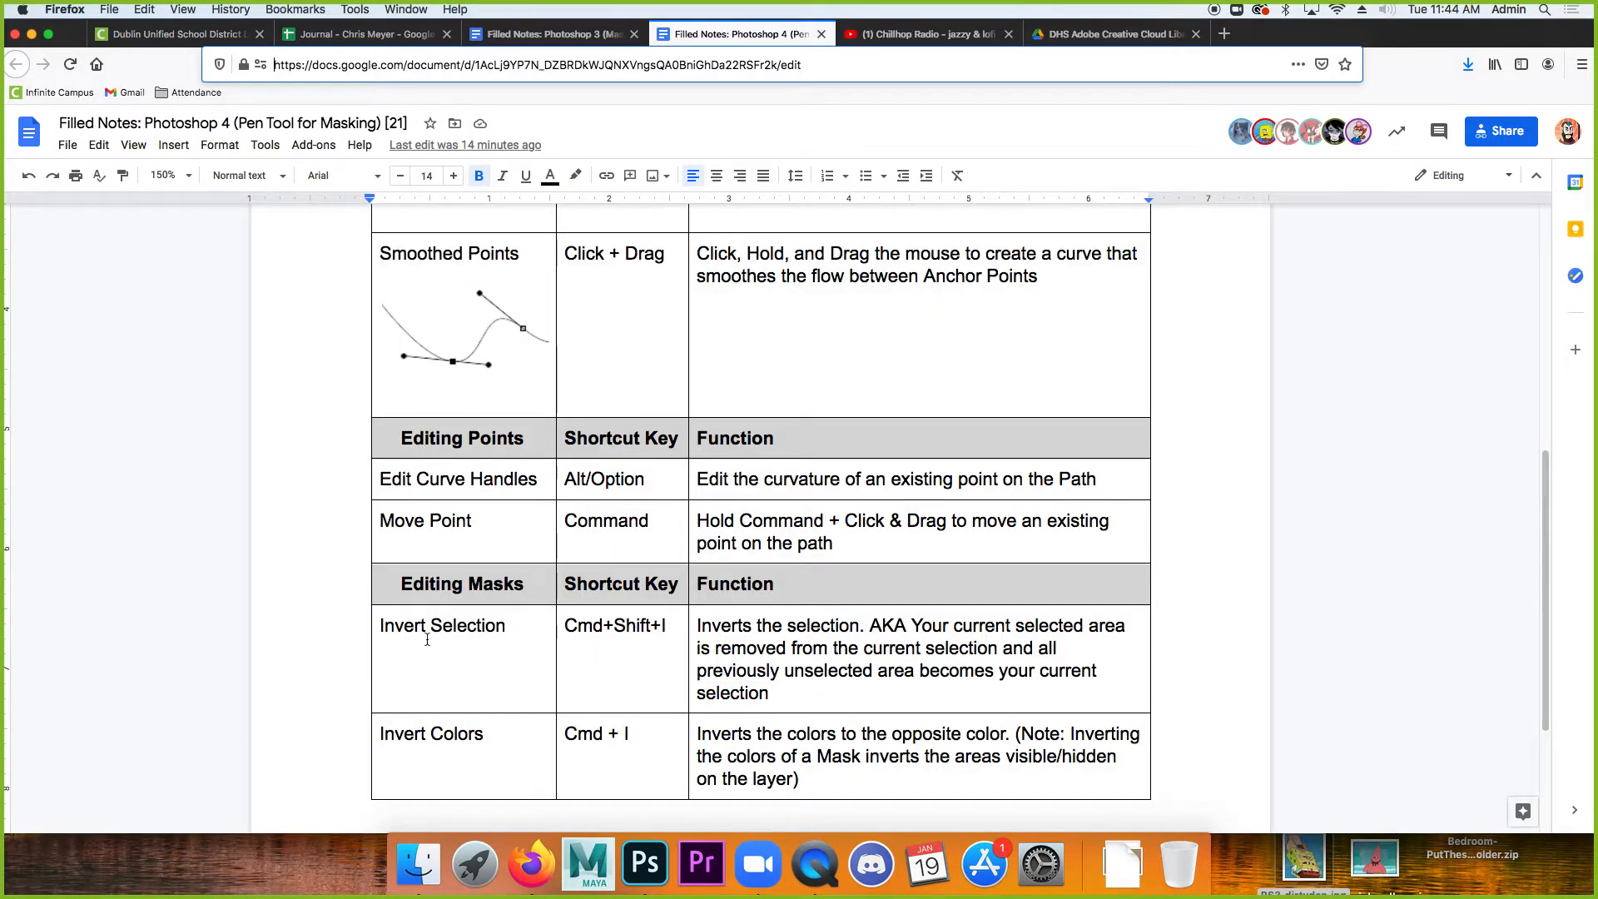
Return to Photoshop and undo the layer mask to bring back the traced selection on the Background layer.
left_click(645, 864)
key("super+z")
key("super+z")
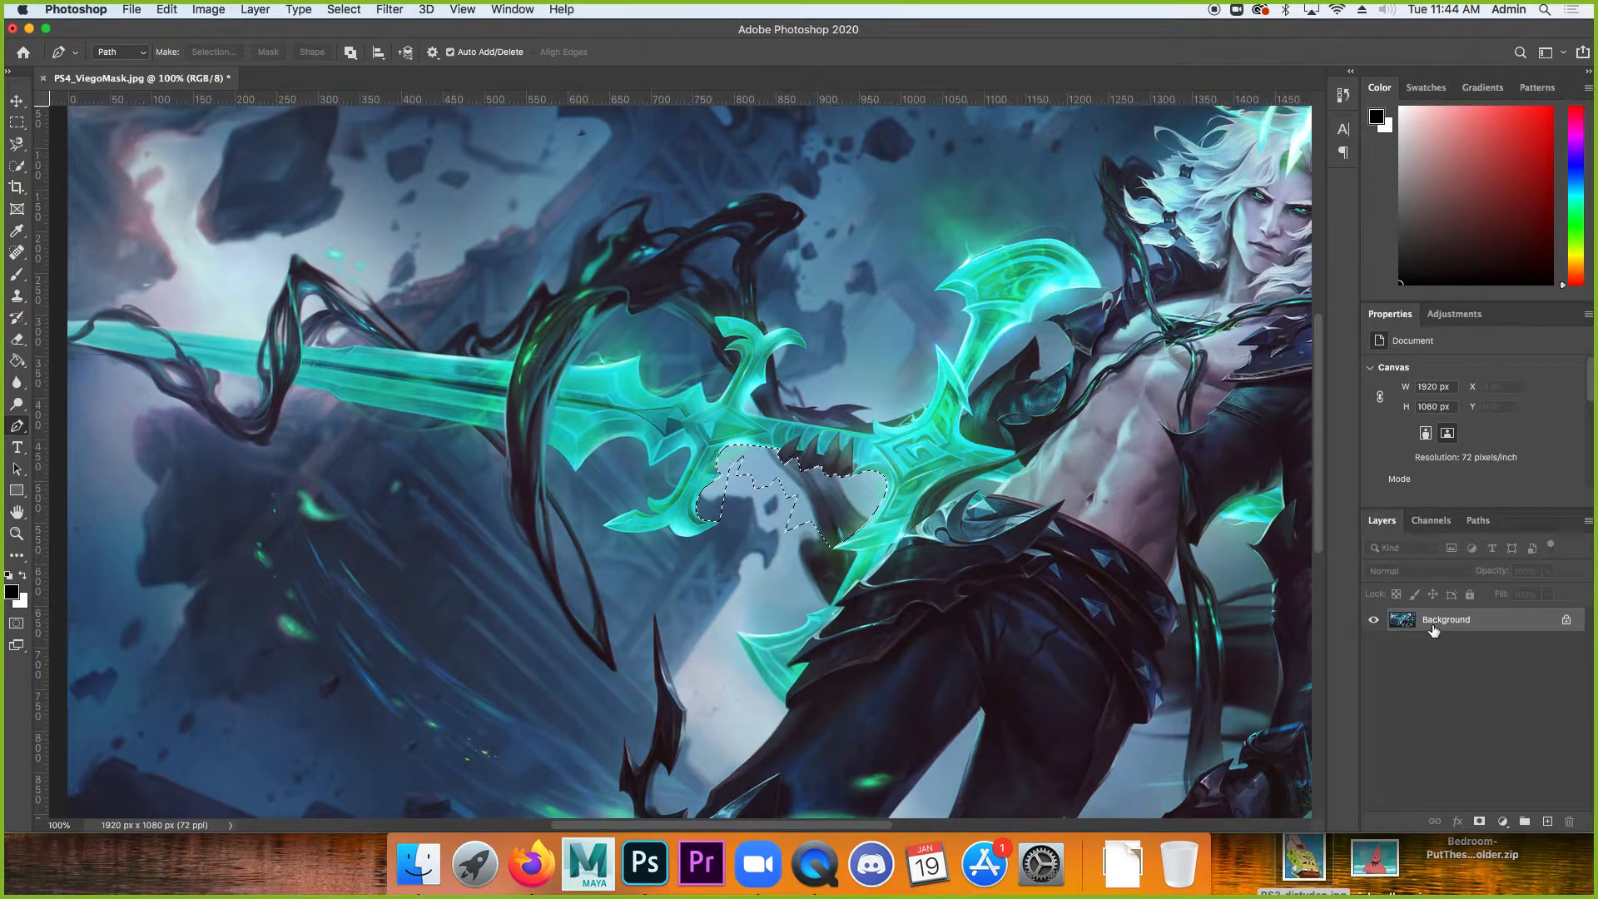
Invert the traced selection, add a layer mask from it, and undo the mask.
key("shift+super+i")
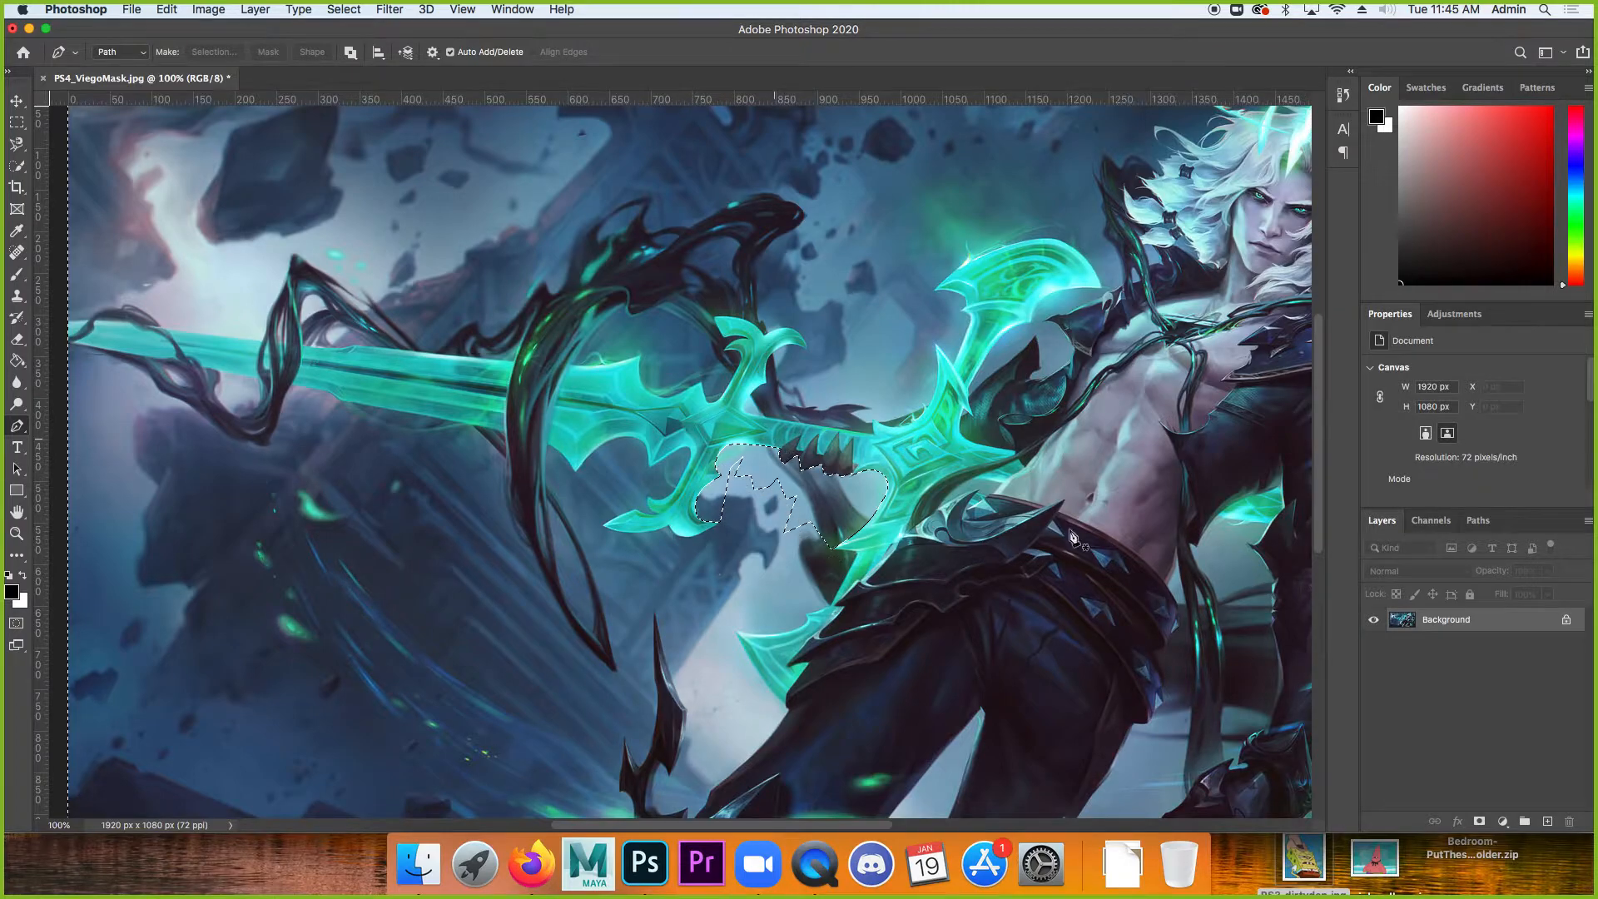
left_click(1479, 822)
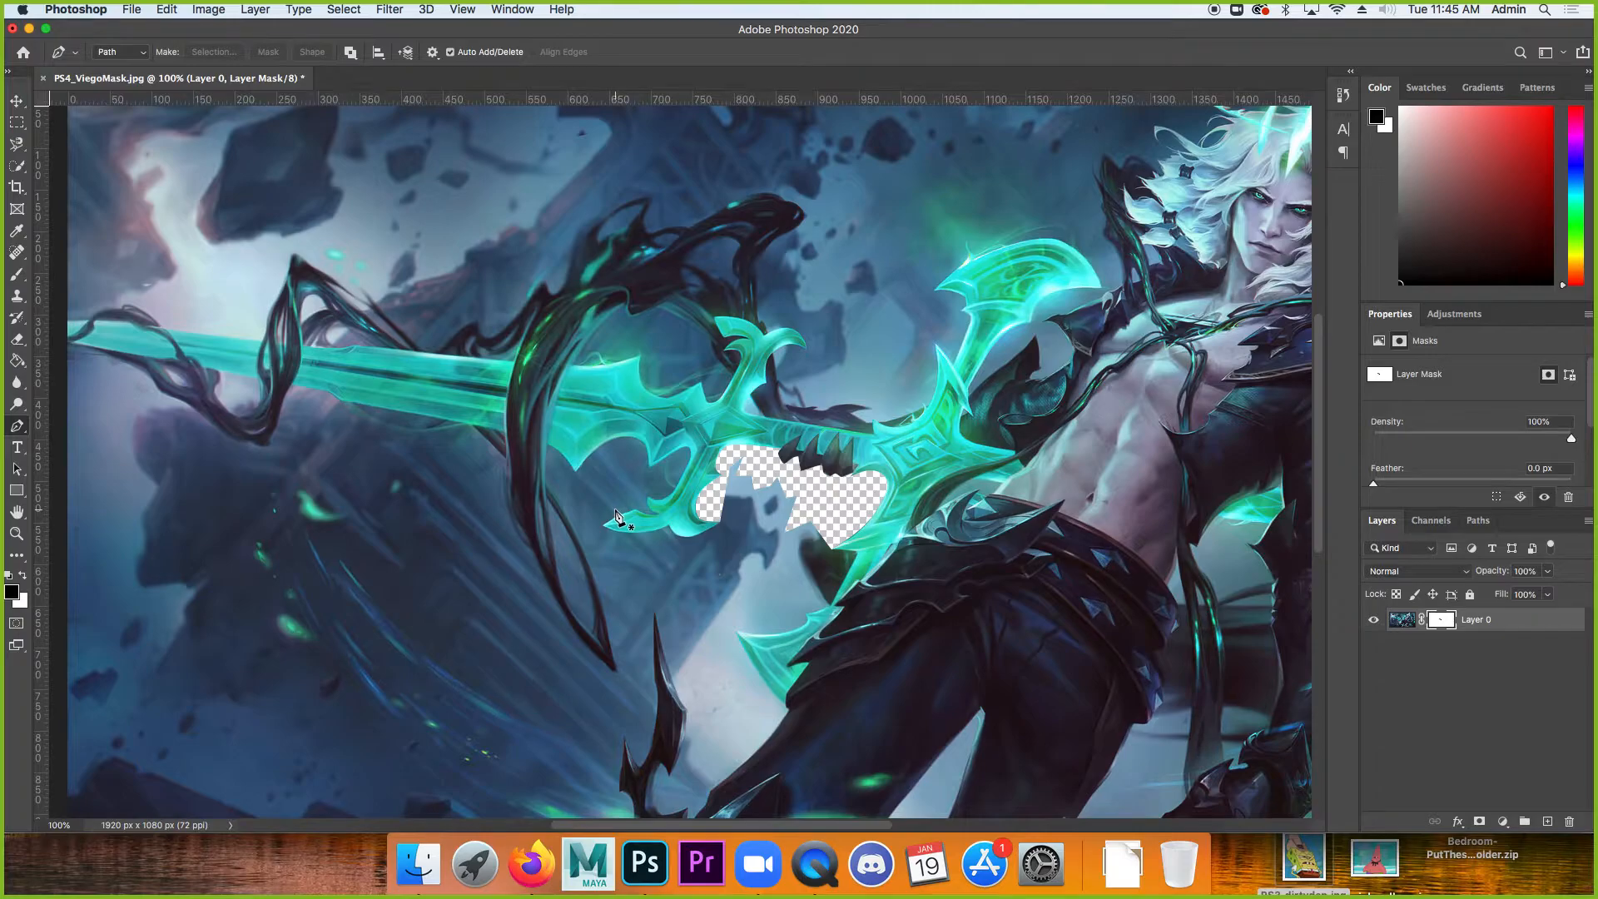
key("super+z")
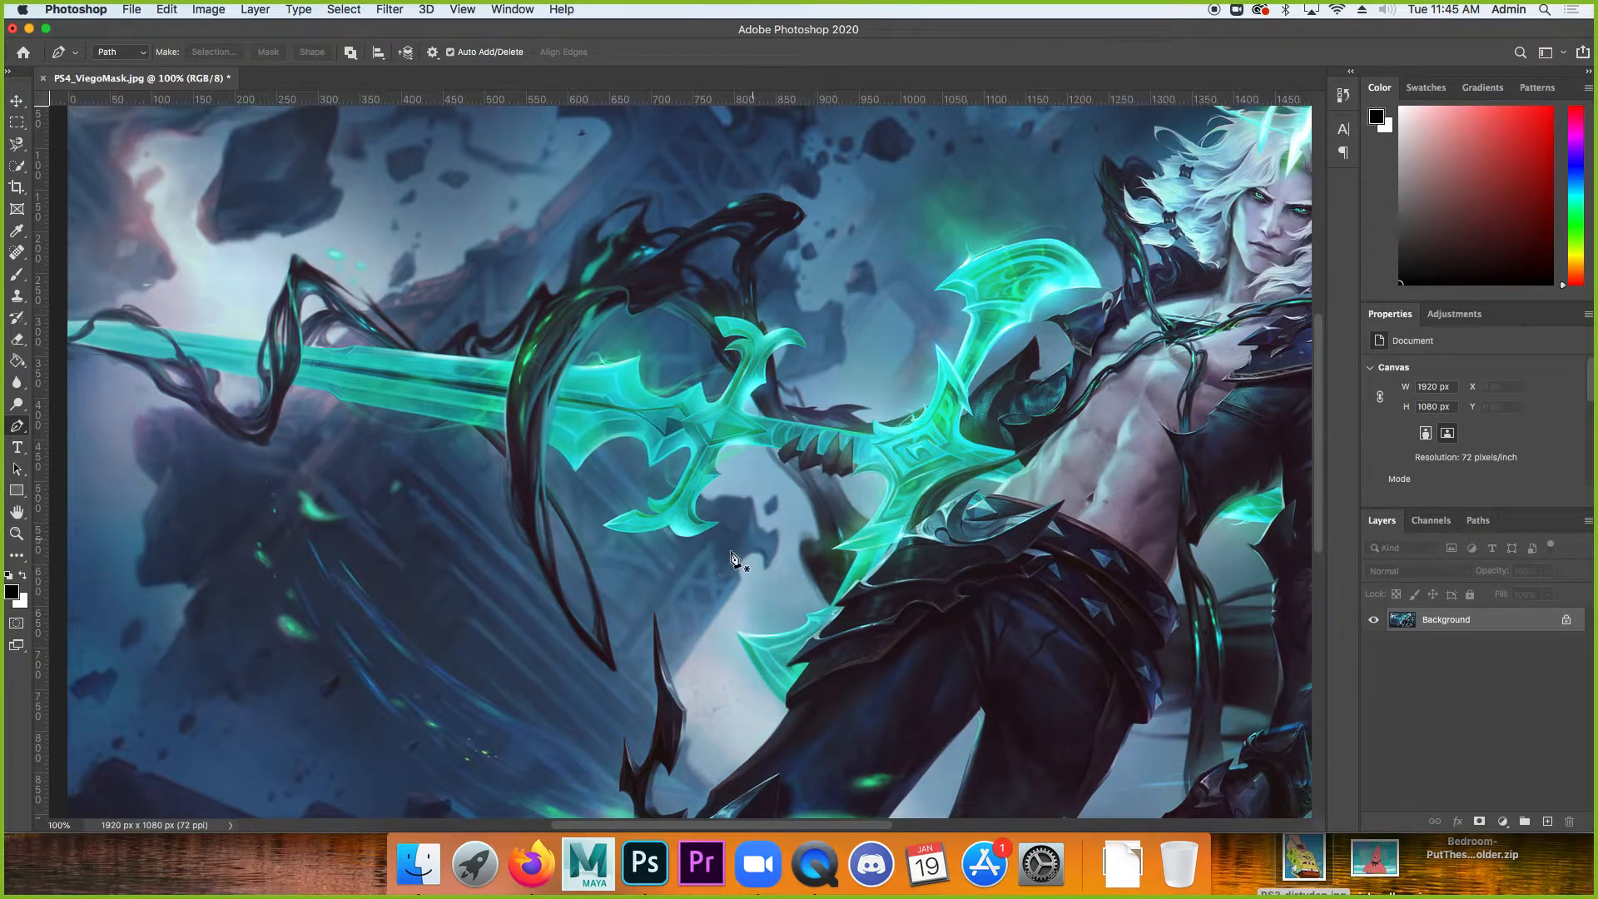
Draw a new Pen Tool path from beneath the hilt down the inner edge of the lower crossguard to its short inner tip.
left_click(781, 487)
key("z")
left_click_drag(781, 487, 857, 489)
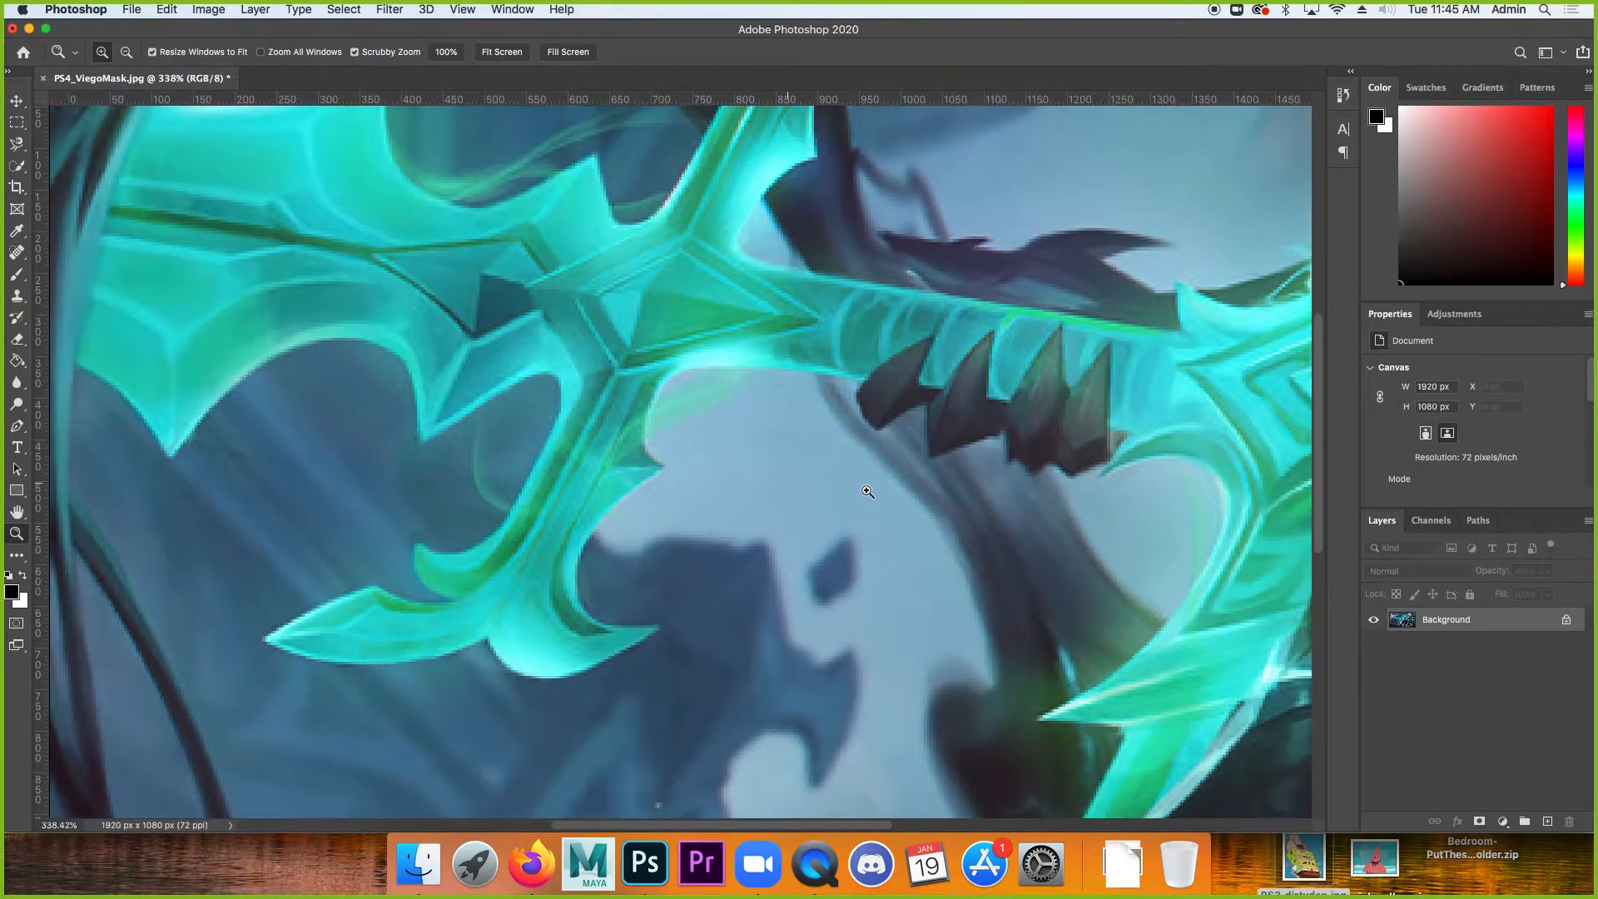
key("p")
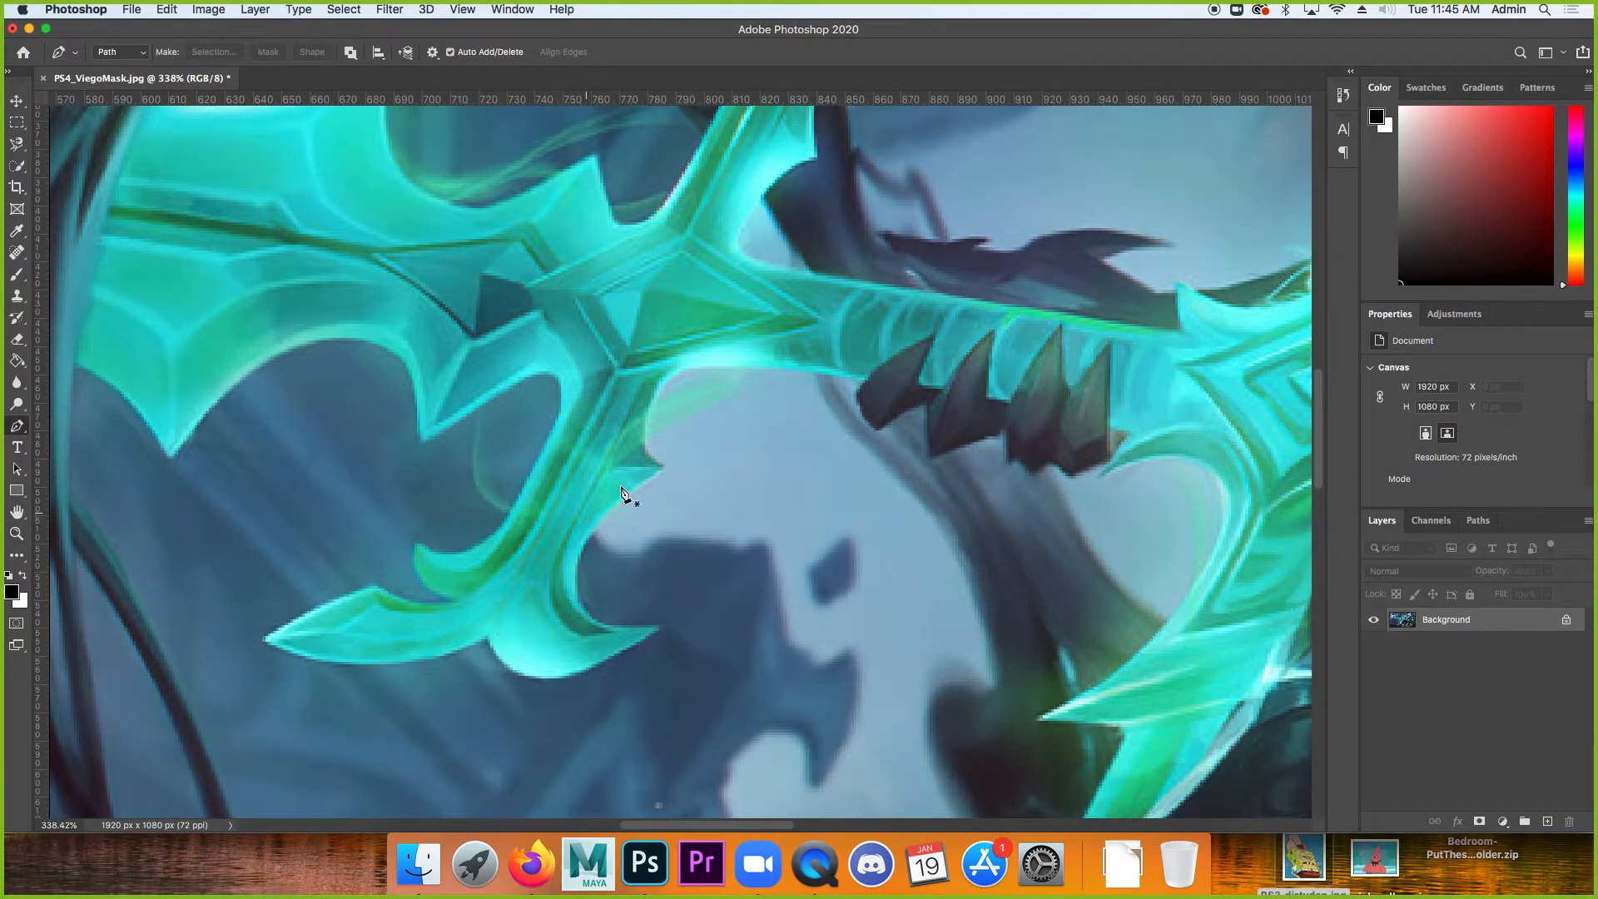
left_click(693, 365)
left_click_drag(651, 418, 670, 476)
key("super+z")
key("super+z")
left_click_drag(656, 393, 650, 468)
left_click(665, 467)
left_click_drag(589, 537, 659, 628)
key("super+z")
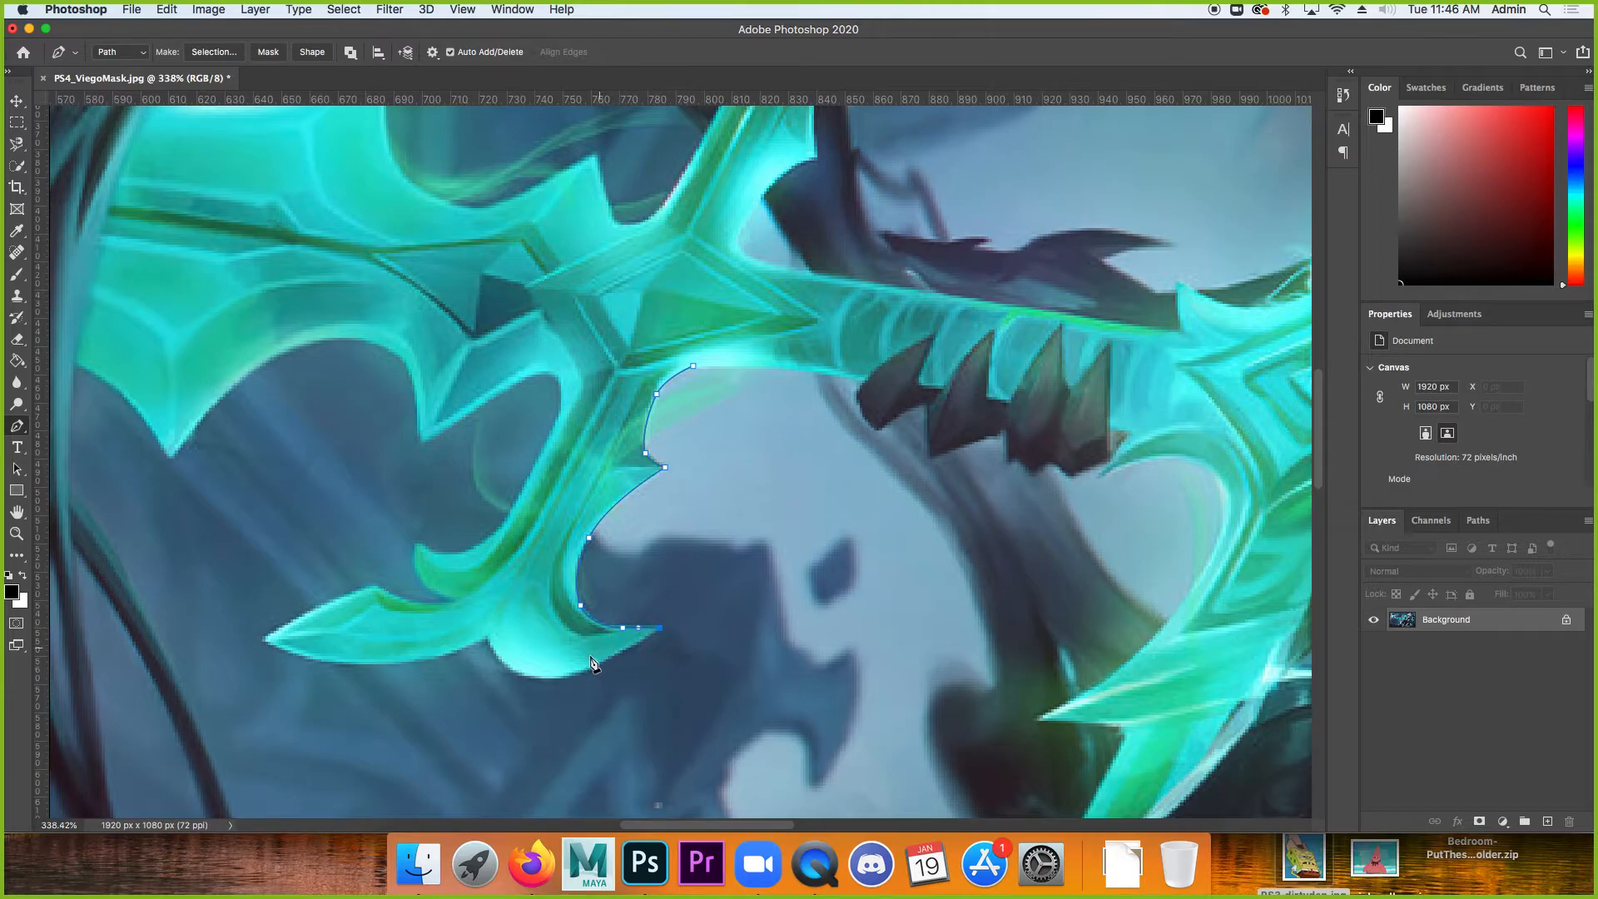
Continue the path along the crossguard's underside, around its long pointed tip and onto the upper edge, using smoothed and corner points.
left_click_drag(544, 678, 496, 677)
left_click_drag(330, 663, 243, 658)
left_click(264, 641, "alt")
left_click_drag(325, 602, 383, 591)
key("super+minus")
key("super+minus")
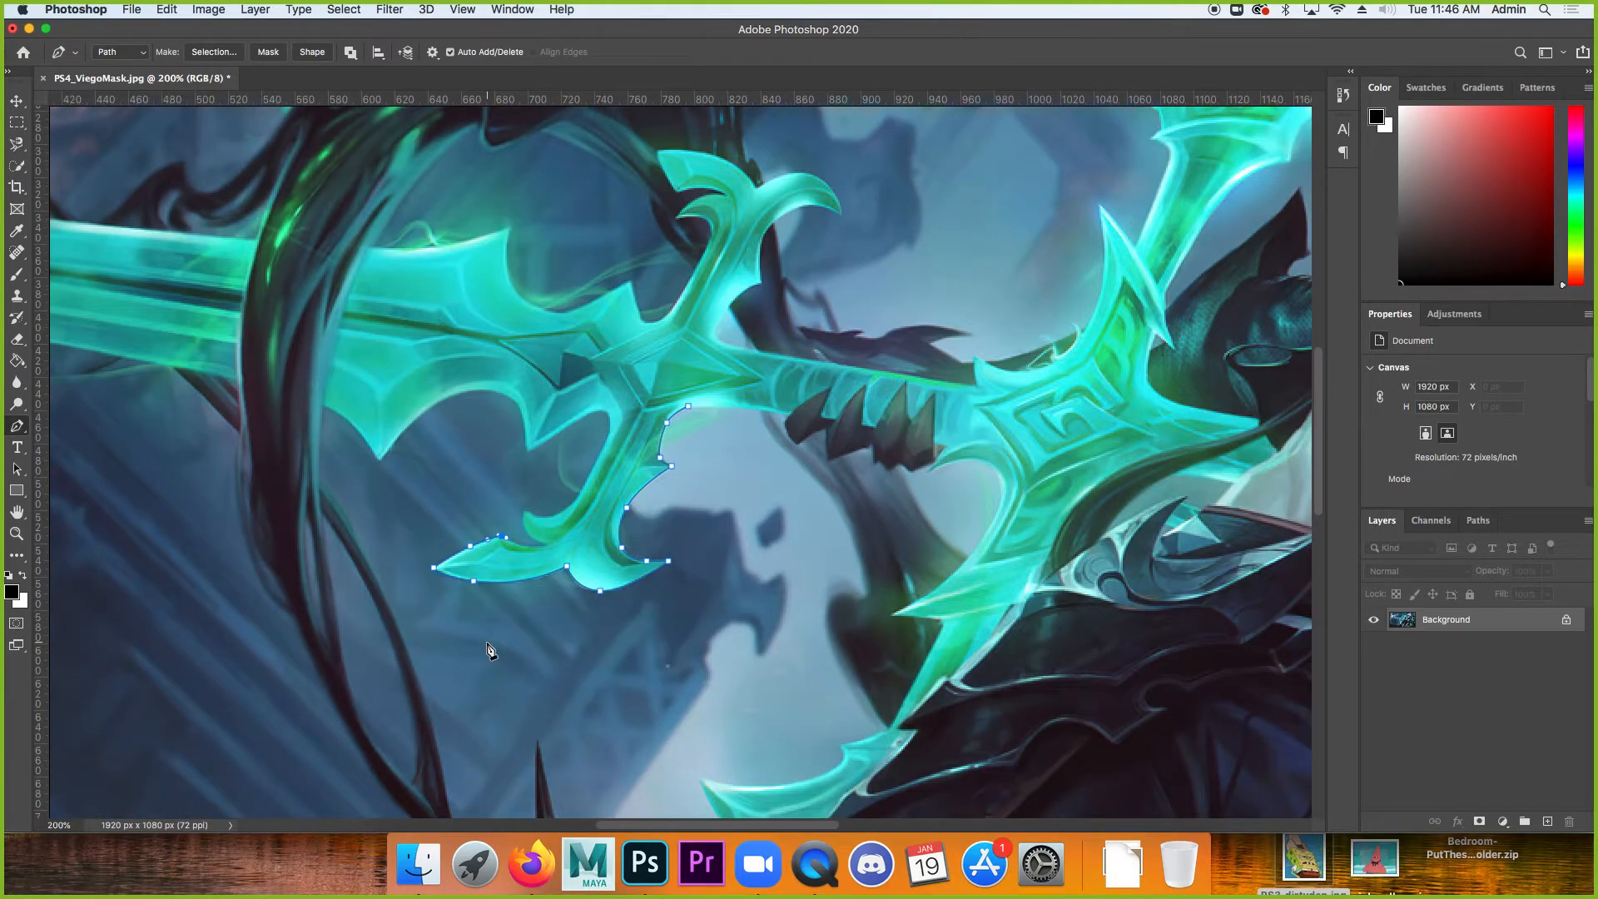
Try placing a smoothed anchor point above the sword's grip, and undo it.
left_click(932, 644)
scroll(929, 457, "down", 5)
left_click_drag(866, 203, 837, 539)
left_click_drag(811, 325, 835, 342)
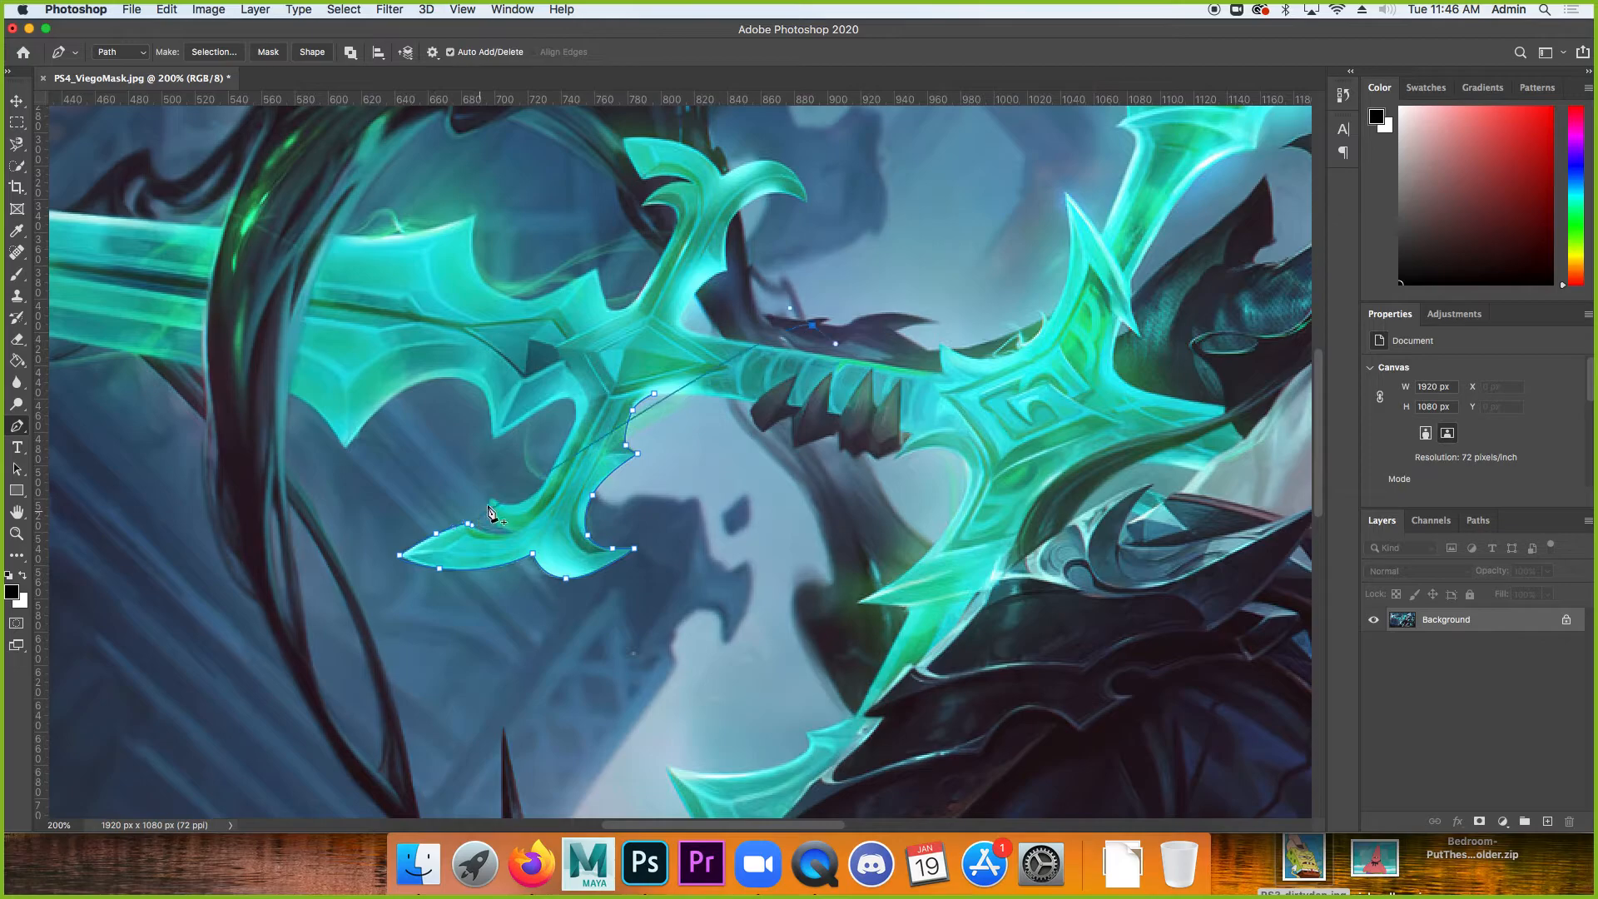
left_click(469, 523)
key("super+z")
Set up saving the artwork to the Desktop in Photoshop format as PS4_ViegoMaskDEMO.psd, and cancel the save.
left_click(132, 9)
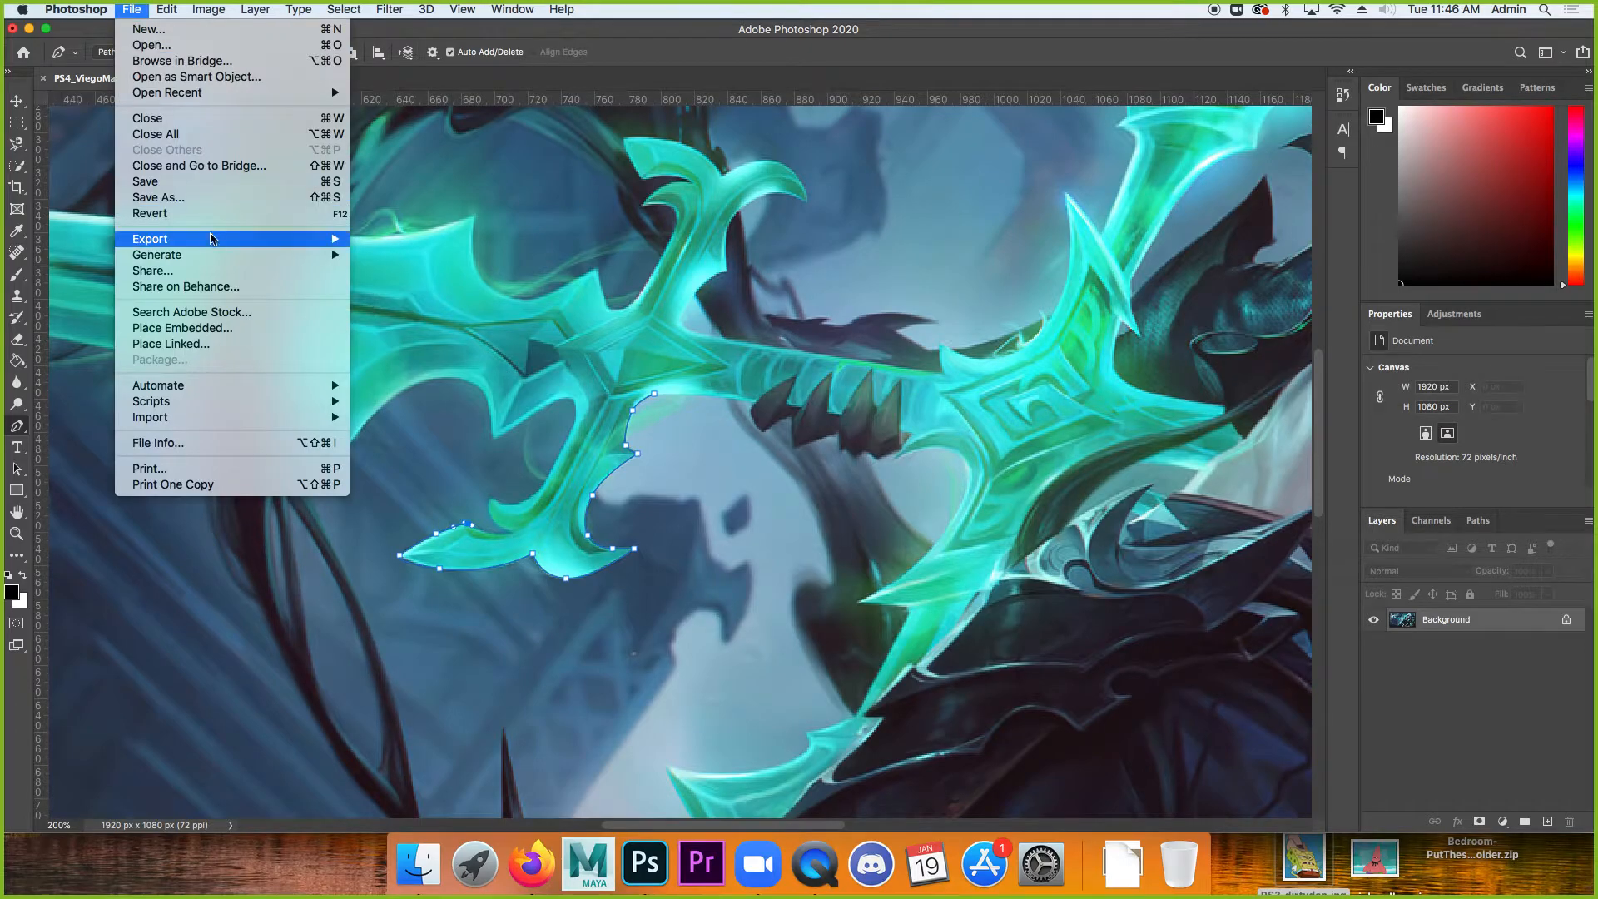
left_click(198, 197)
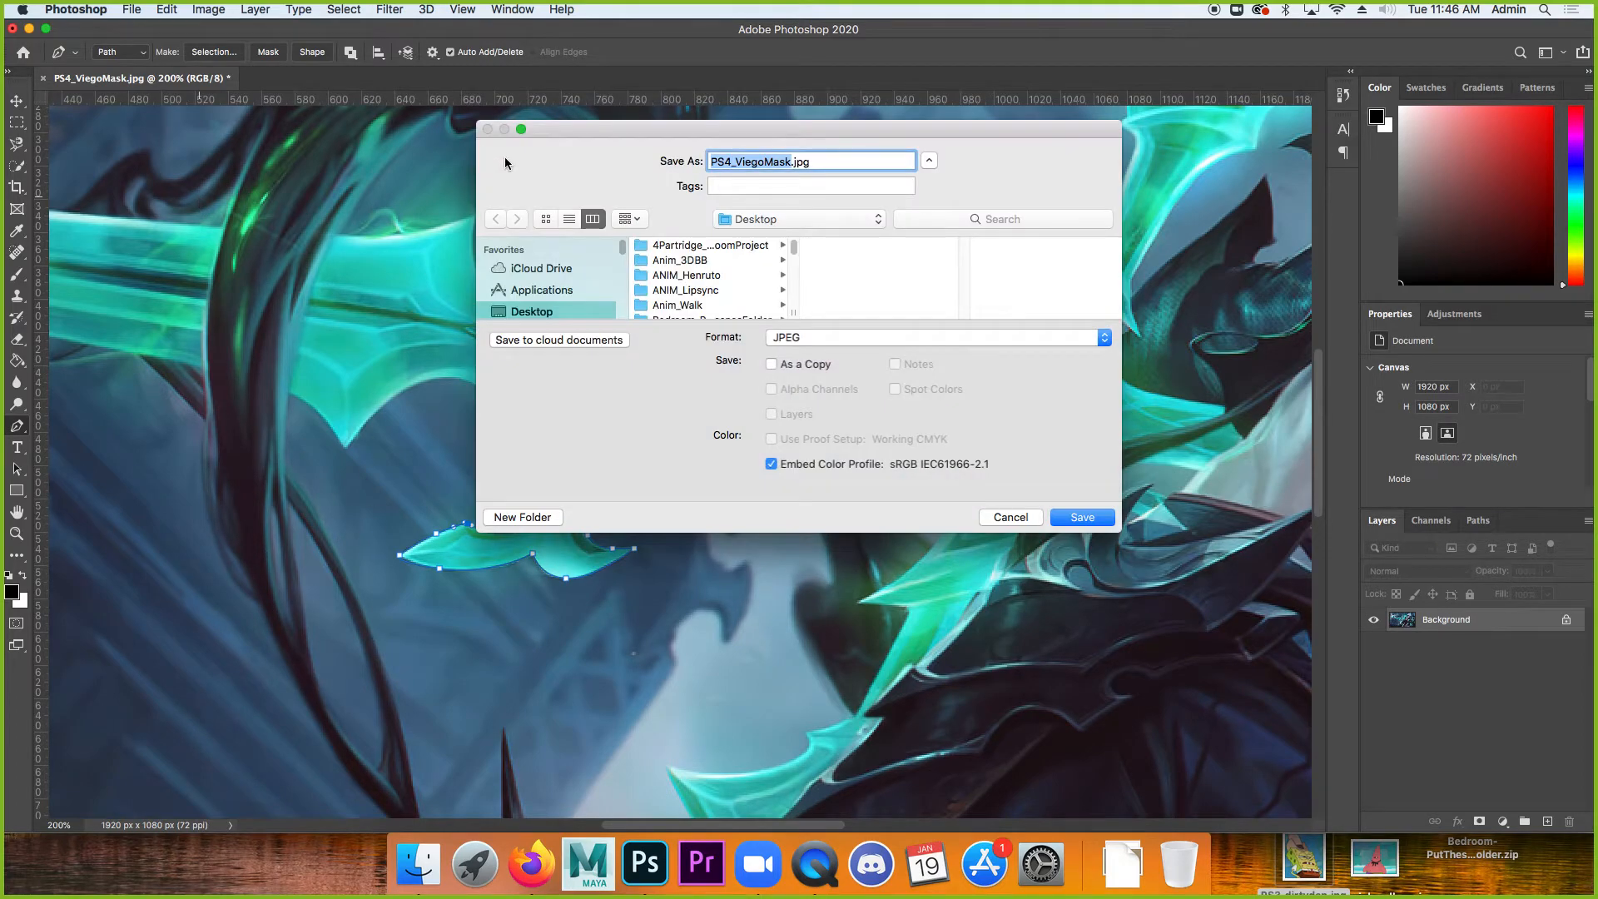
left_click(857, 337)
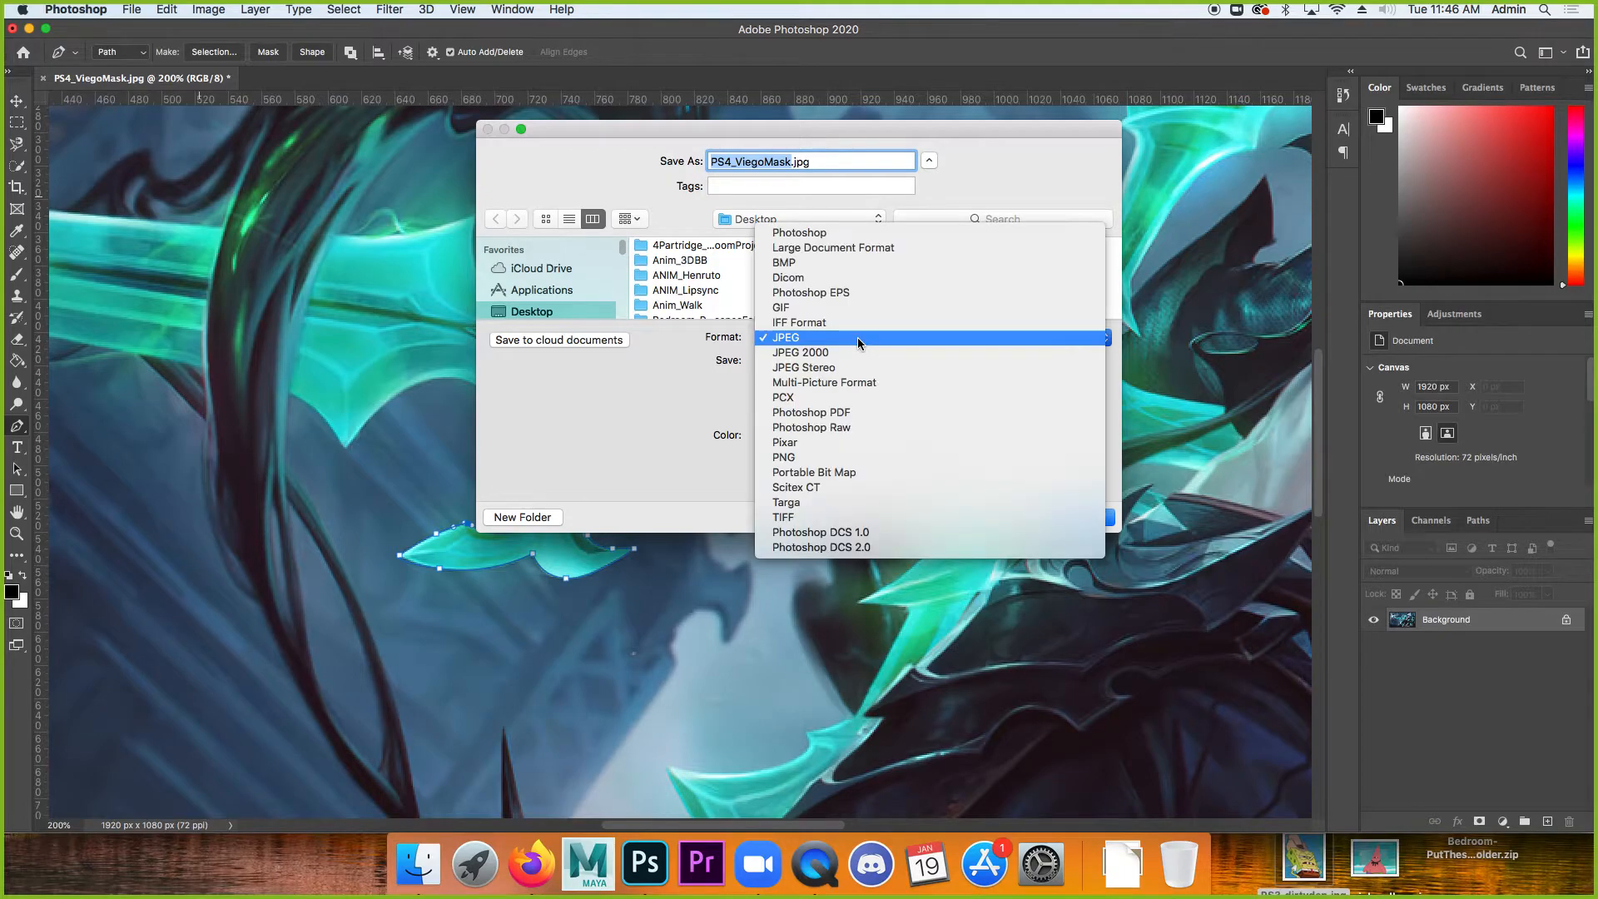
left_click(806, 234)
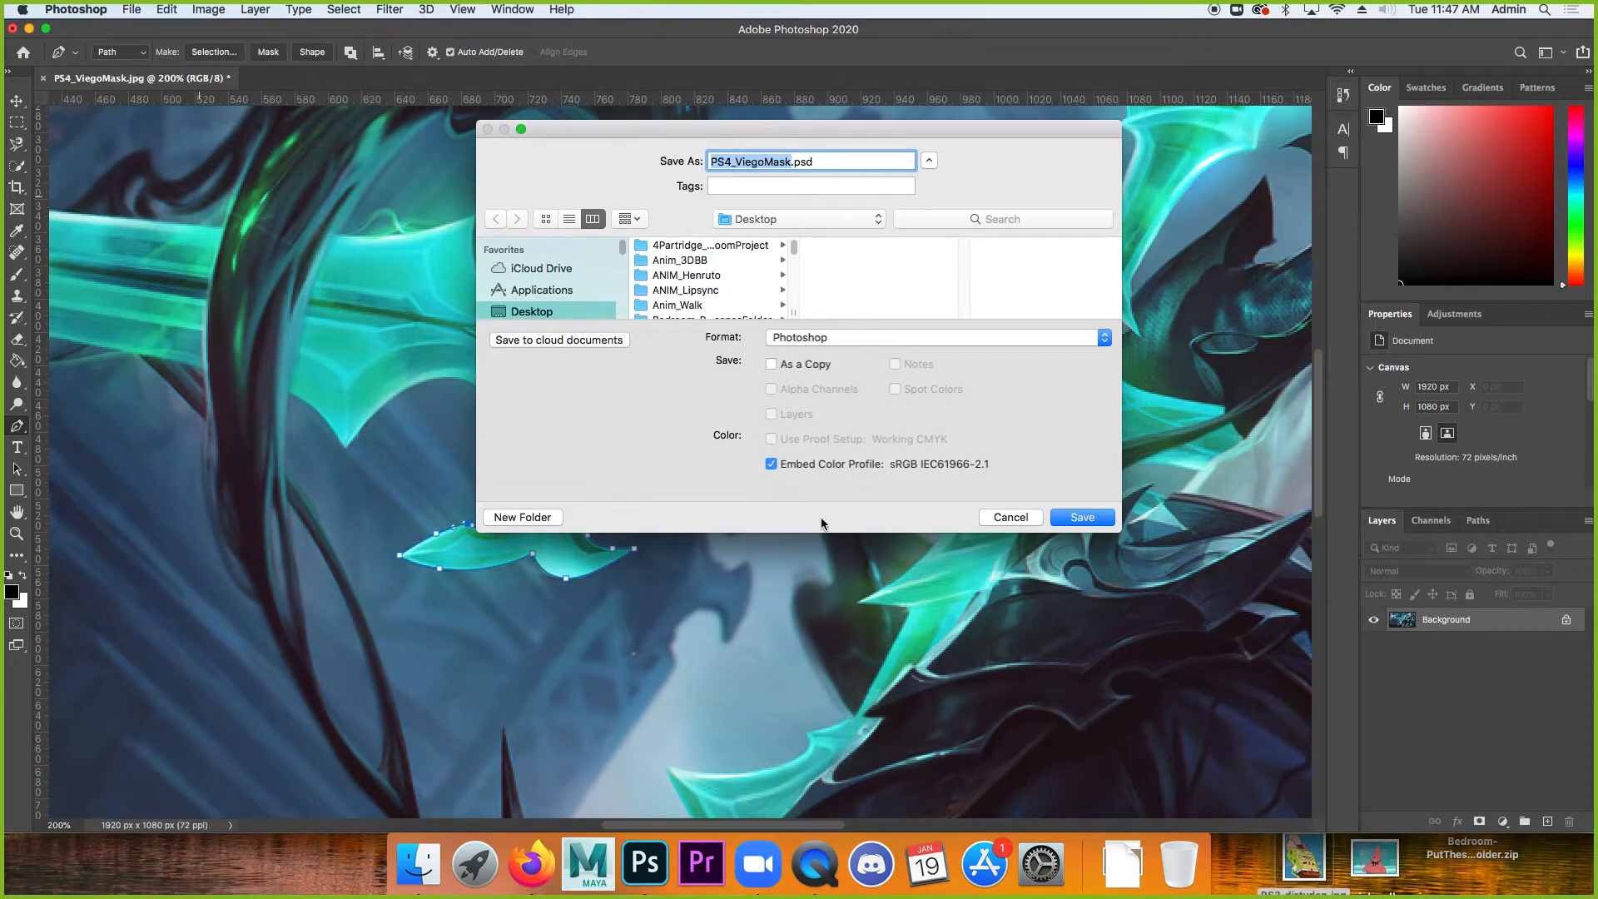
left_click_drag(821, 537, 813, 663)
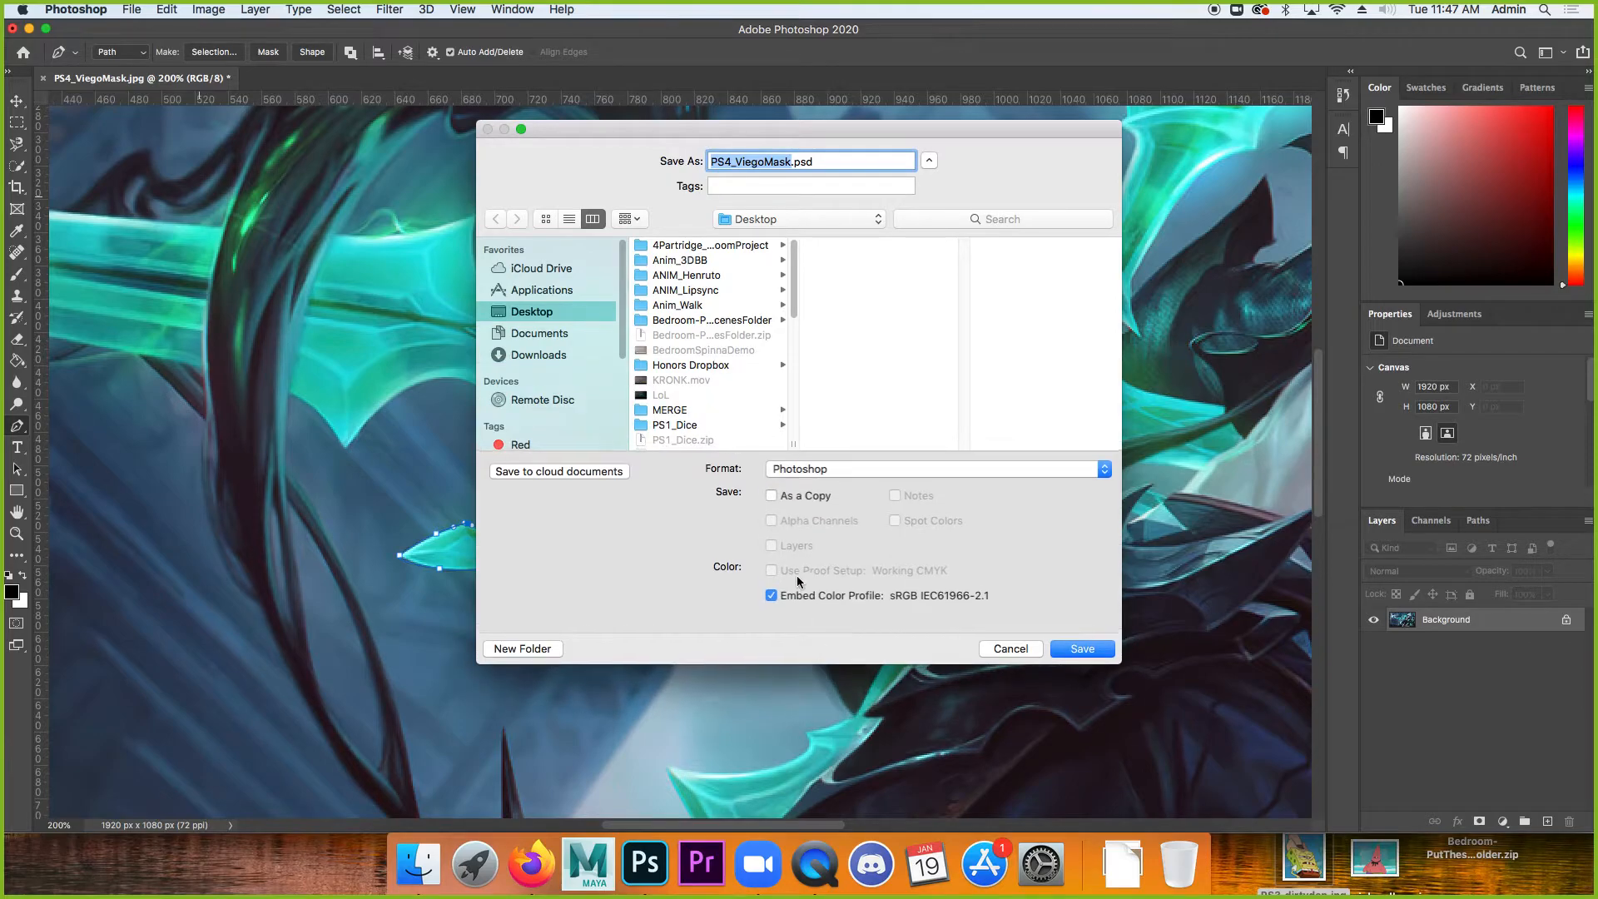
scroll(724, 333, "down", 10)
left_click(724, 323)
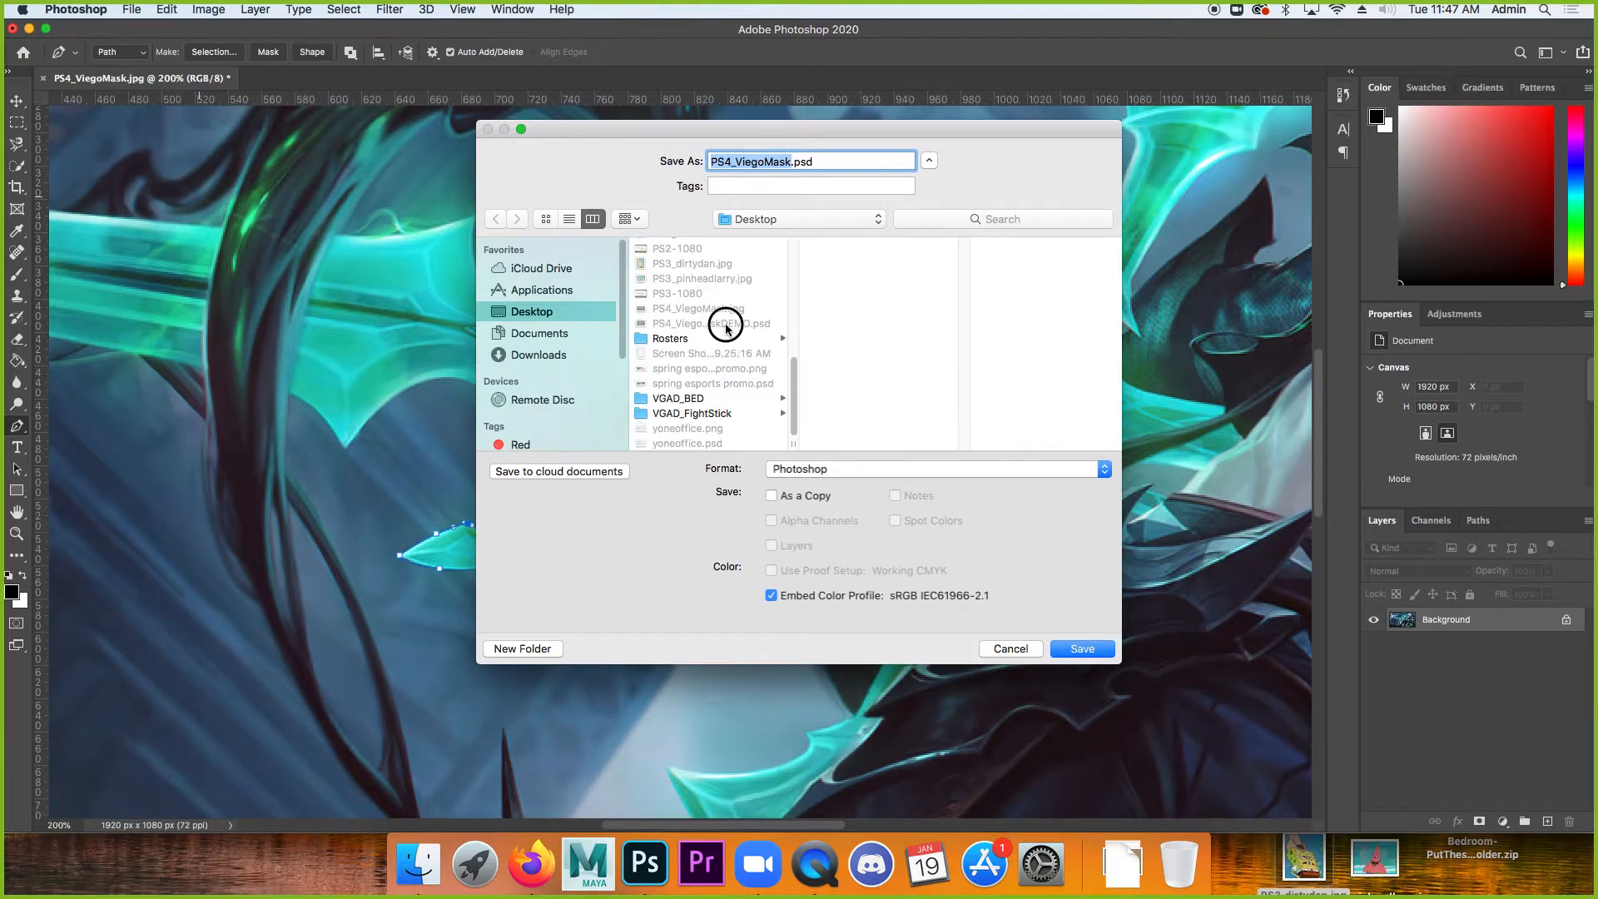
left_click(1075, 649)
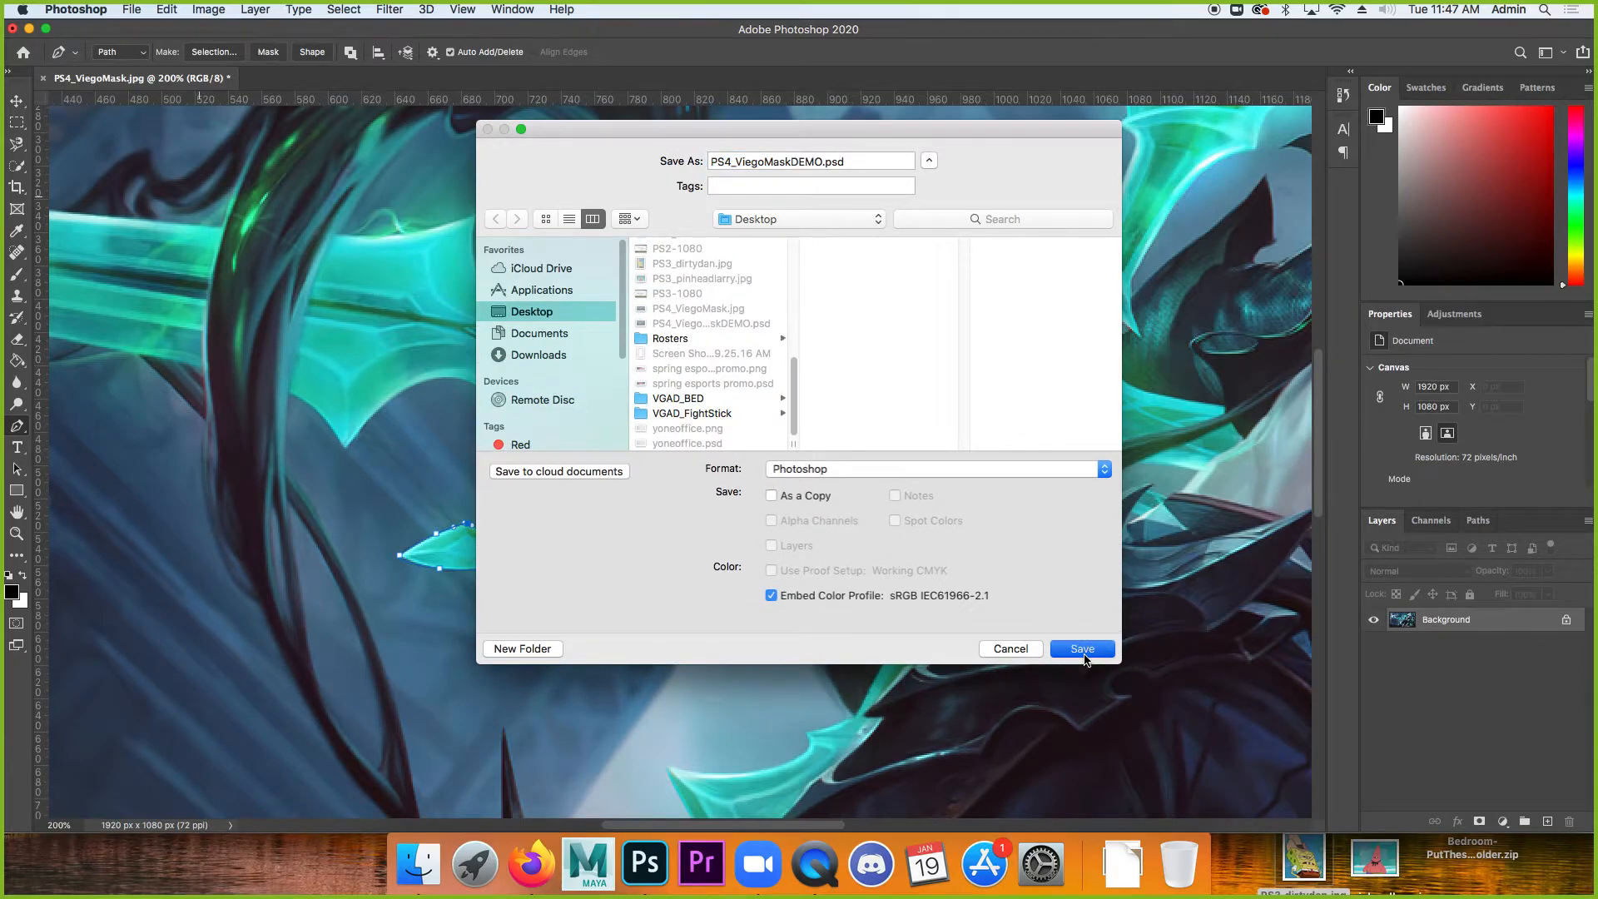
left_click(836, 238)
left_click(999, 649)
Close PS4_ViegoMask.jpg without saving and open the recent file PS4_ViegoMaskDEMO.psd.
left_click(43, 78)
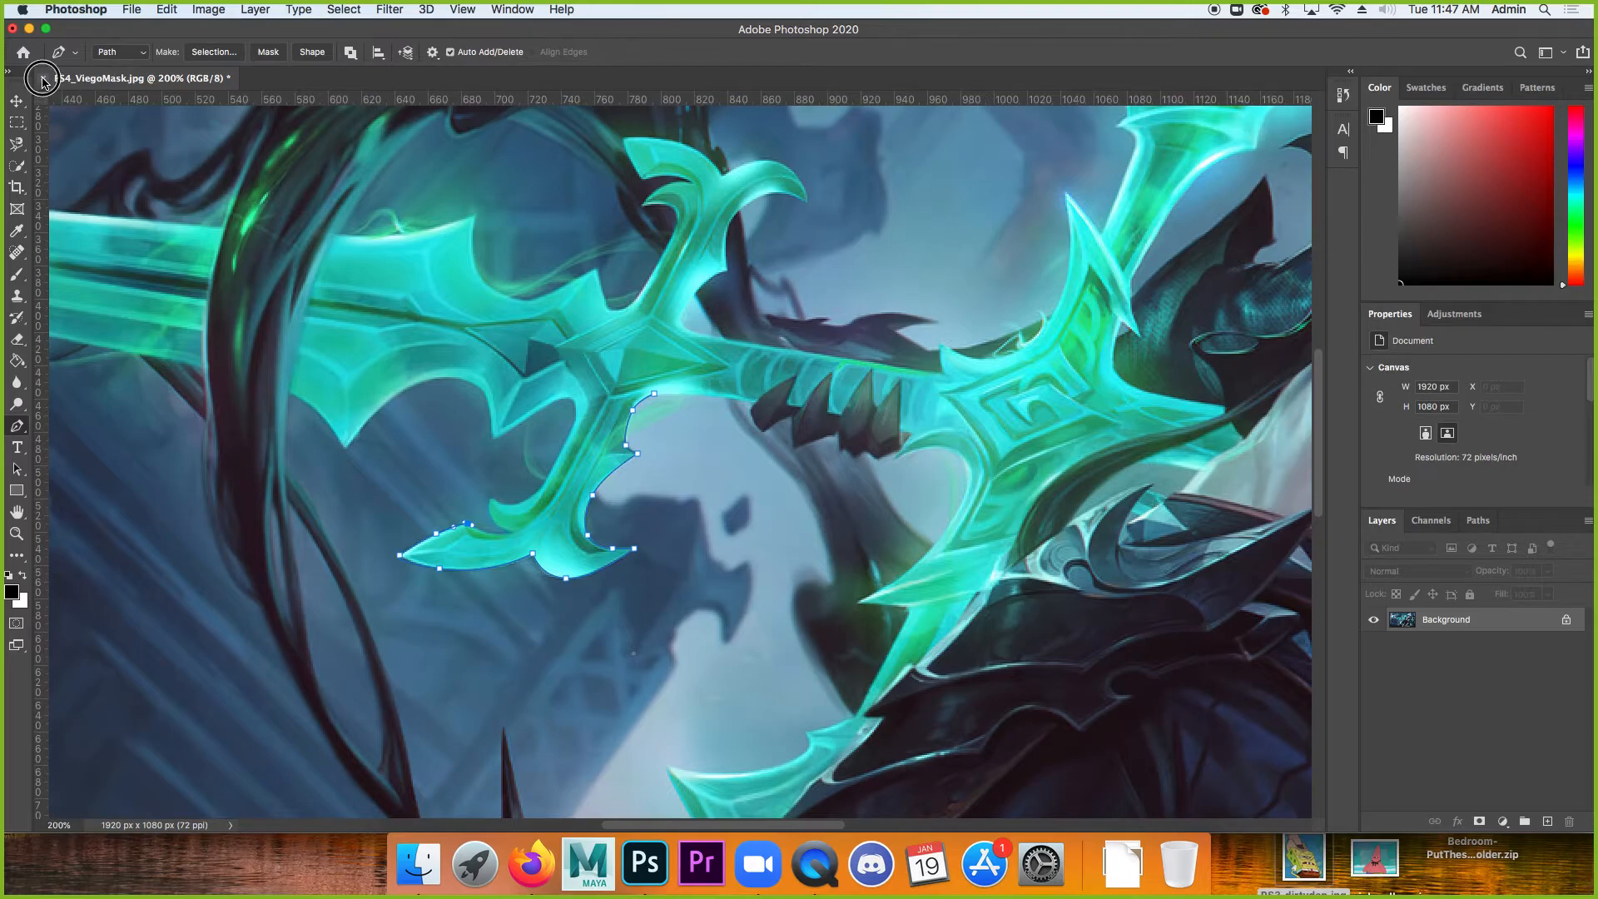
left_click(764, 302)
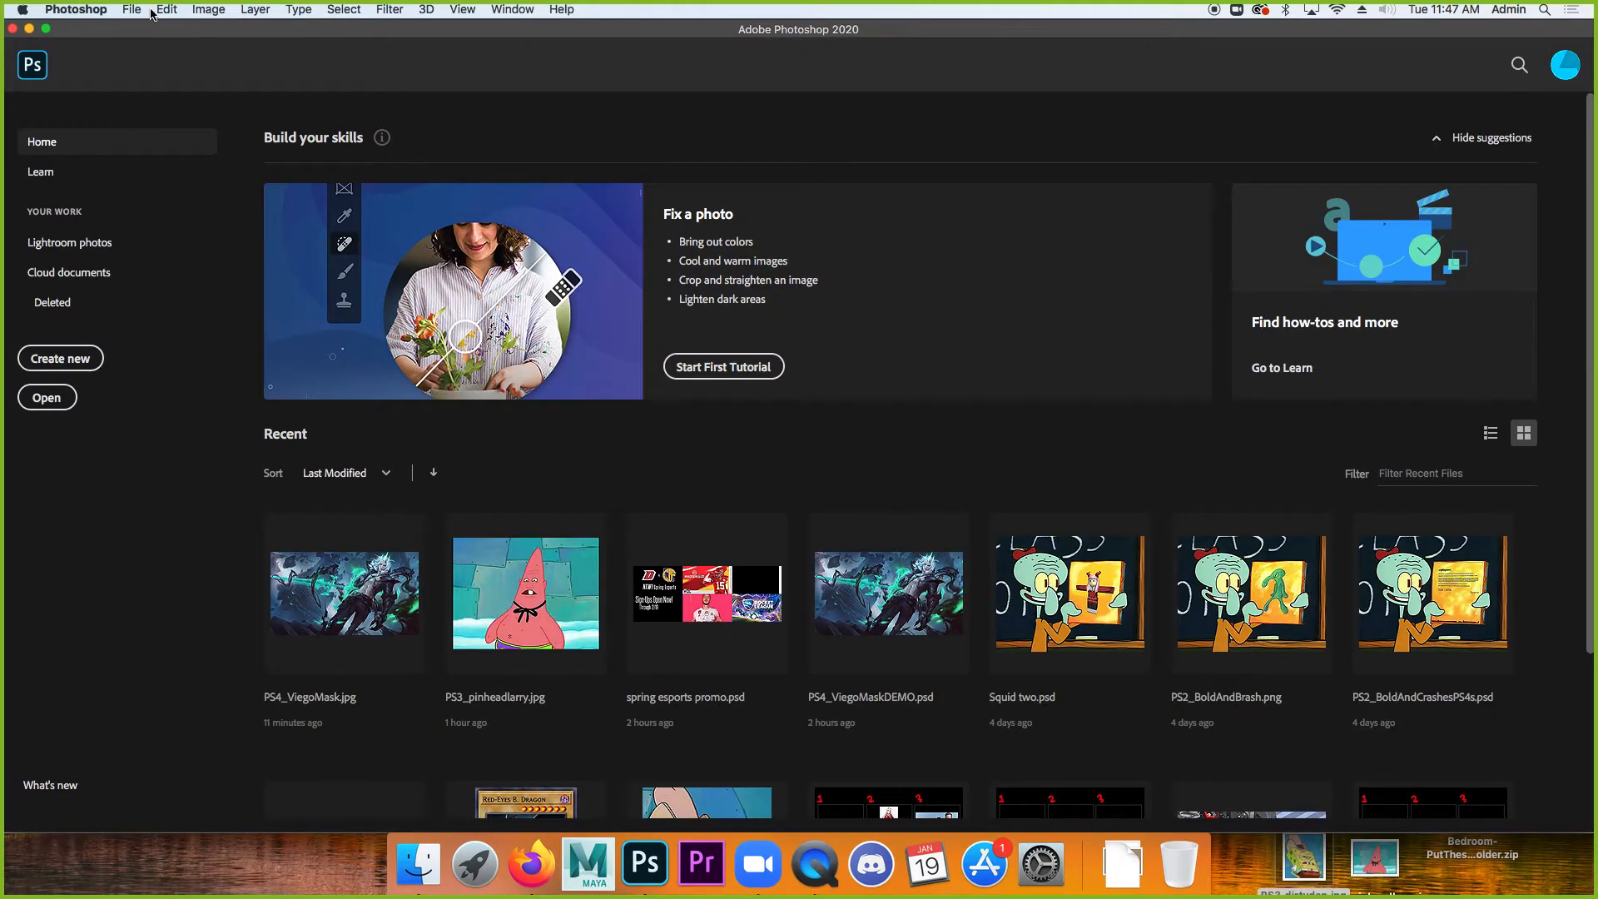
left_click(131, 10)
left_click(132, 13)
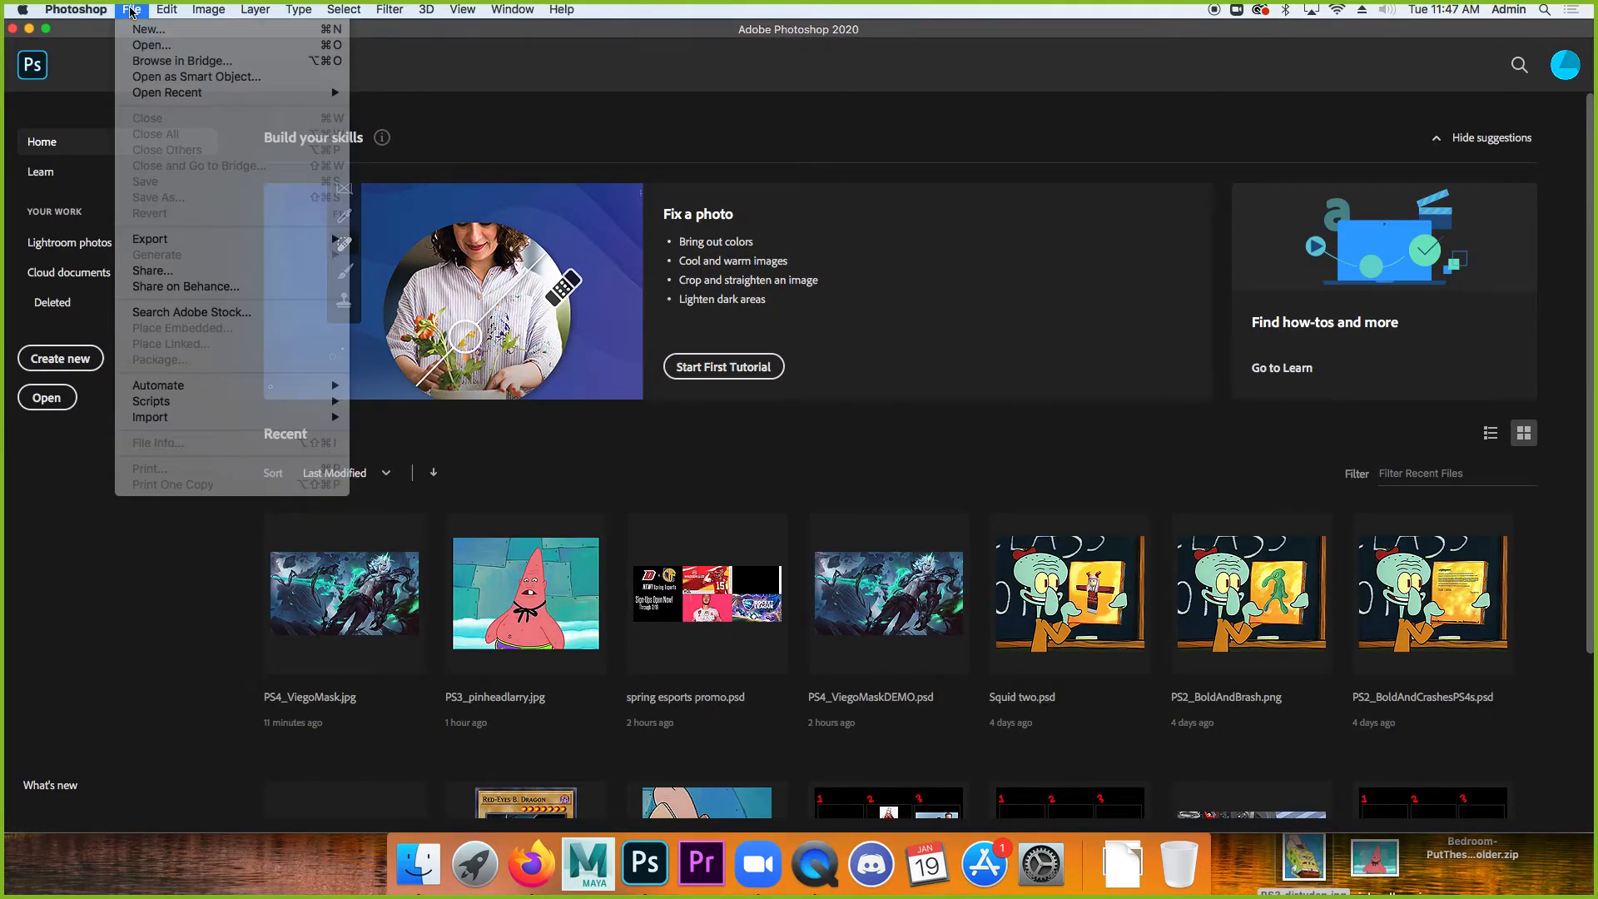
left_click(132, 10)
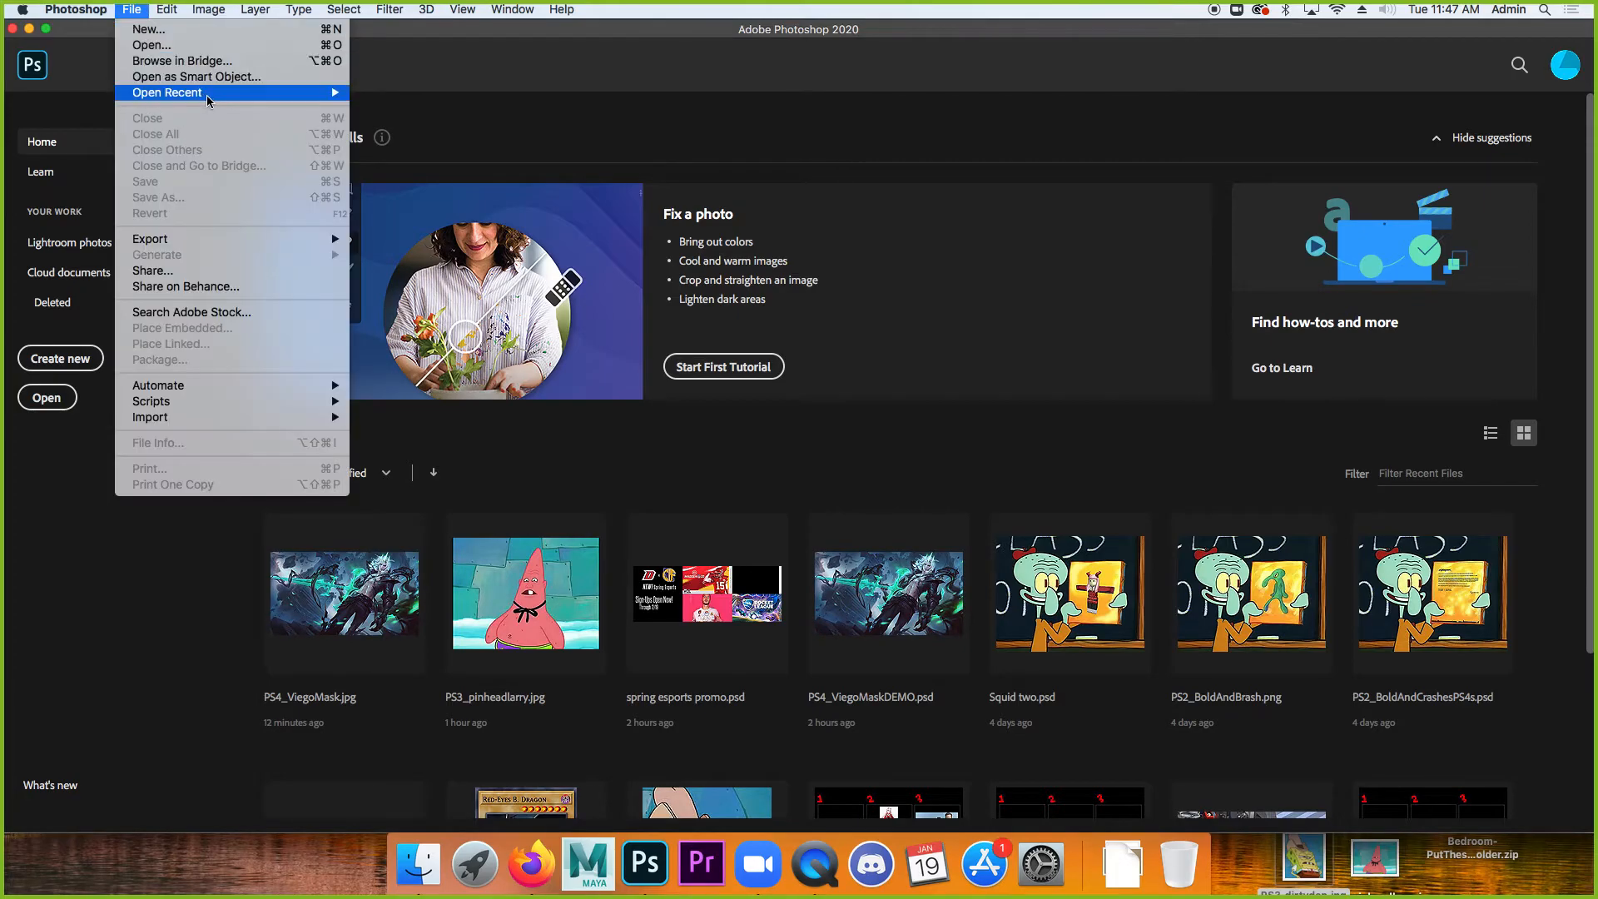
mouse_move(208, 95)
left_click(533, 140)
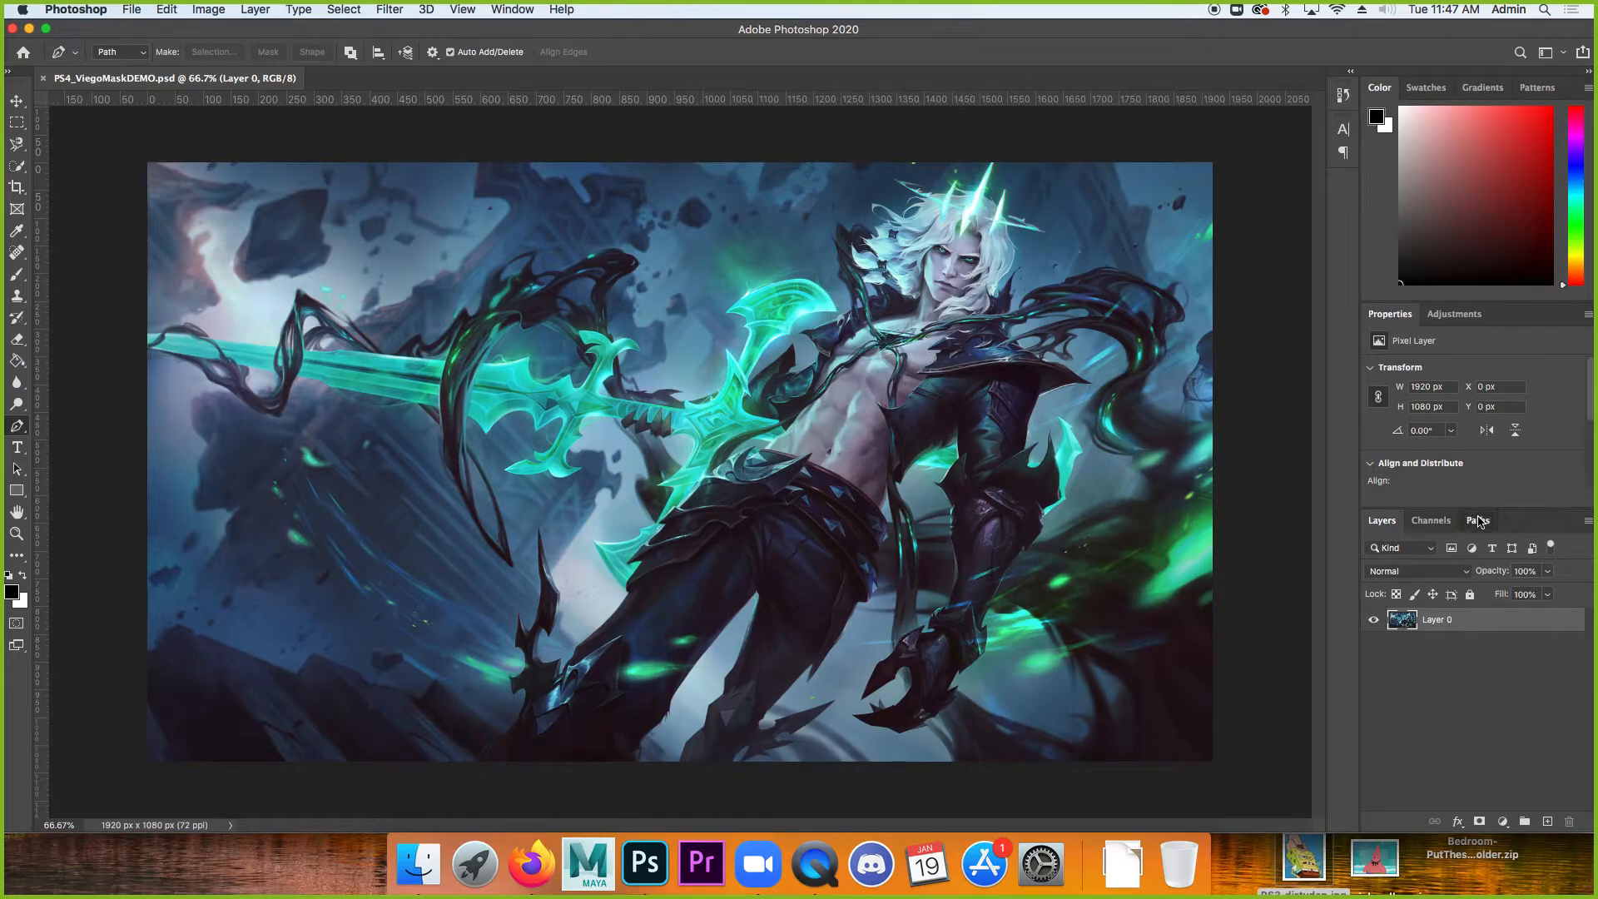
Display the stored Work Path around Viego and his sword, and compare the path list with the layer list.
left_click(1478, 521)
left_click(1379, 554)
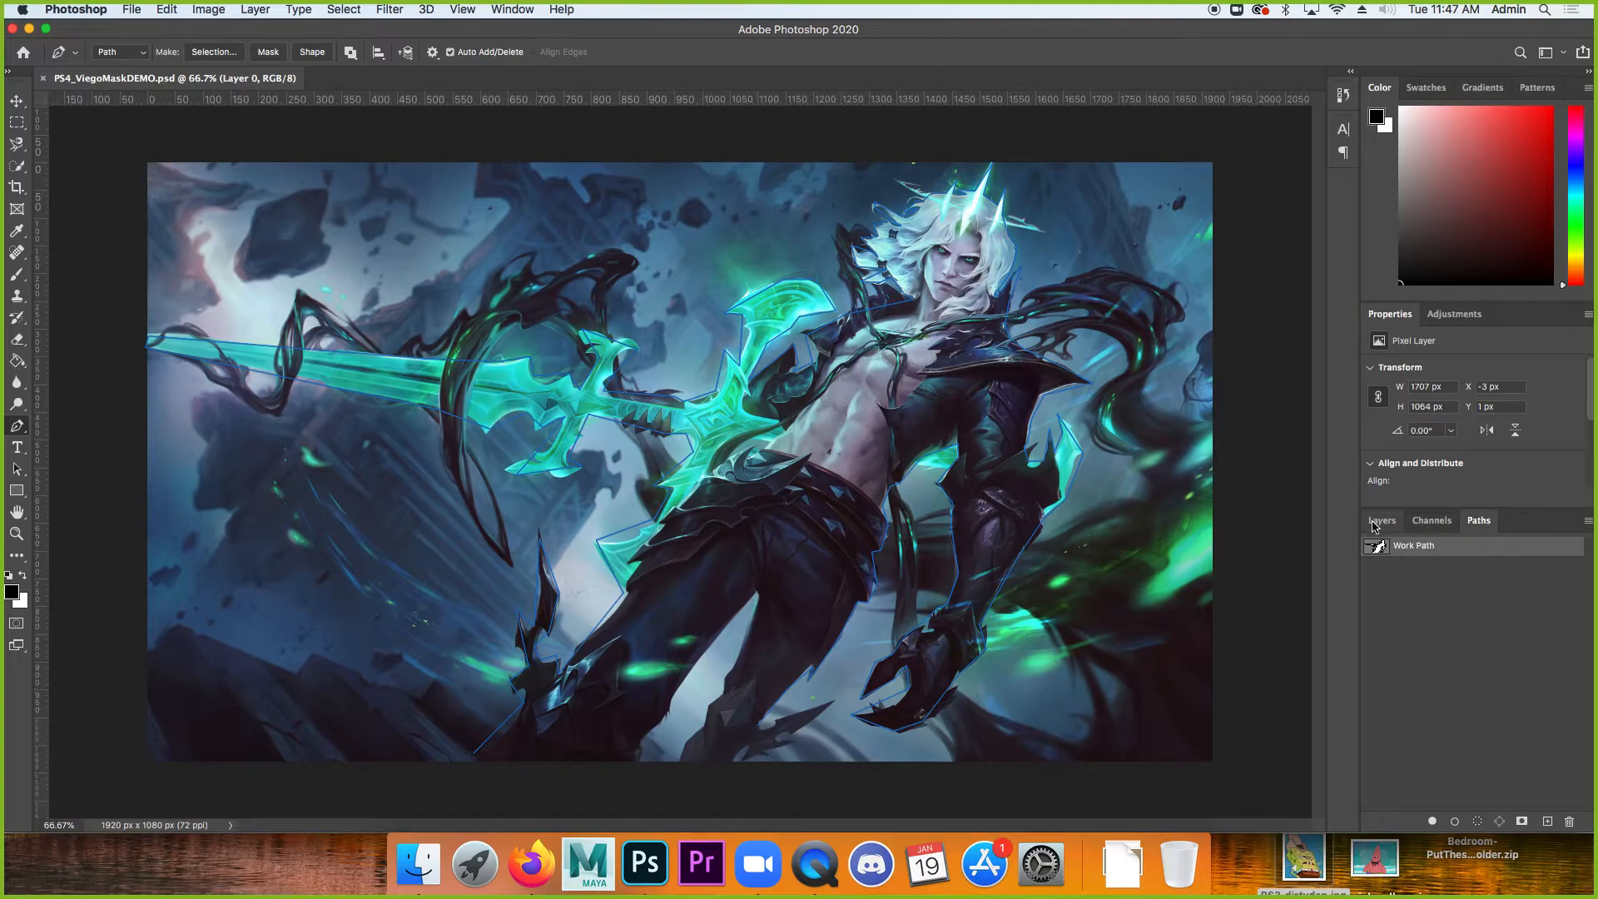
left_click(1382, 520)
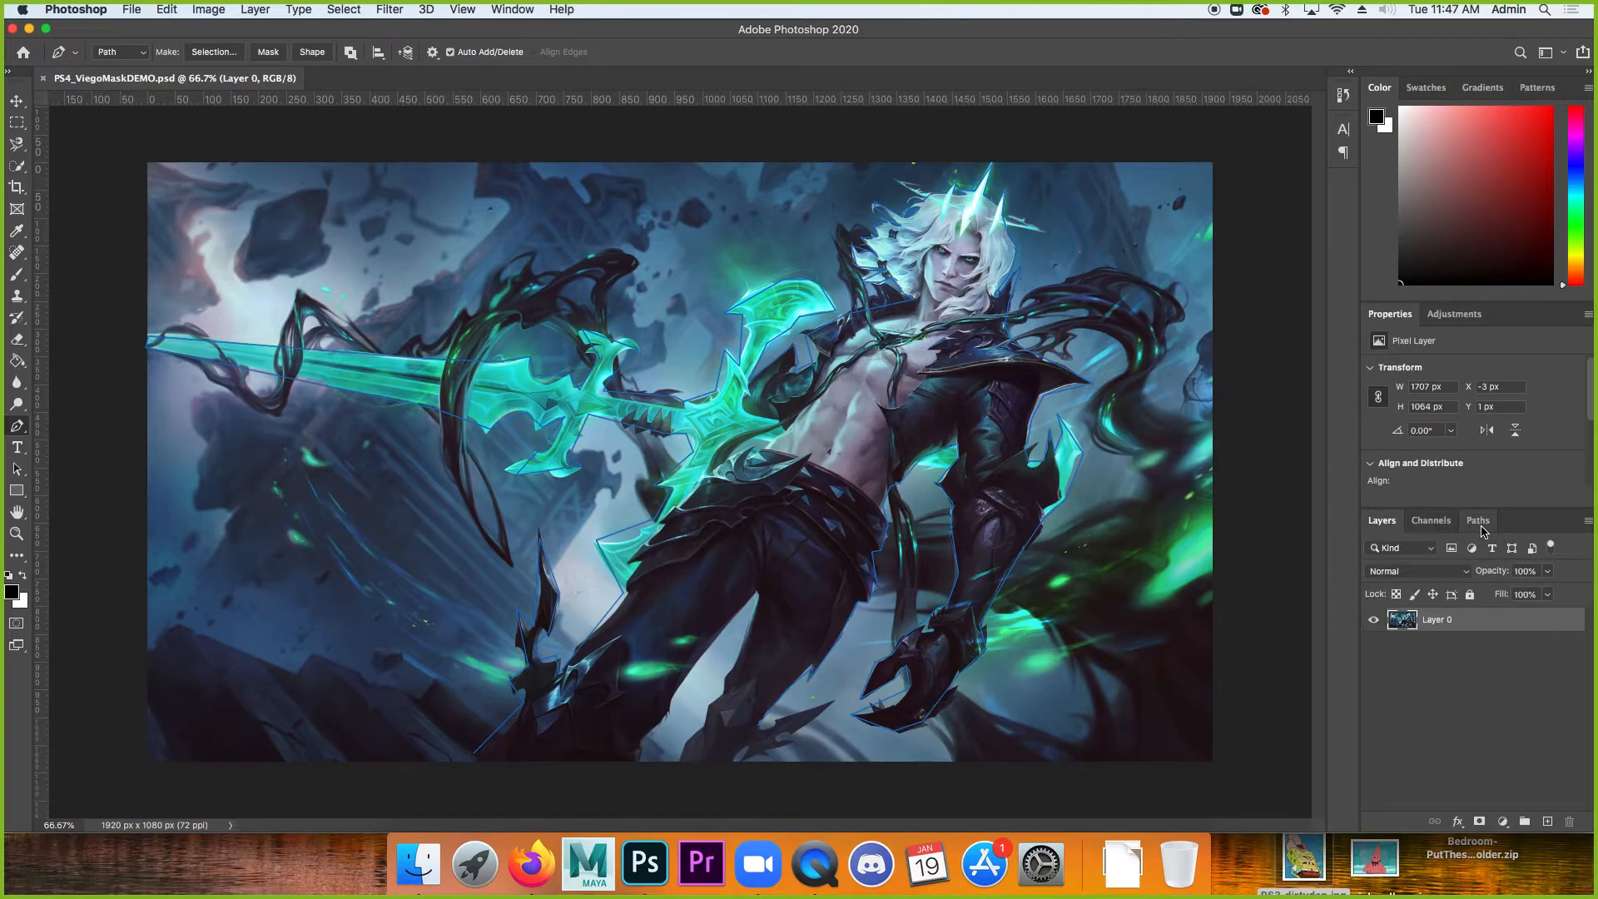
left_click(1479, 522)
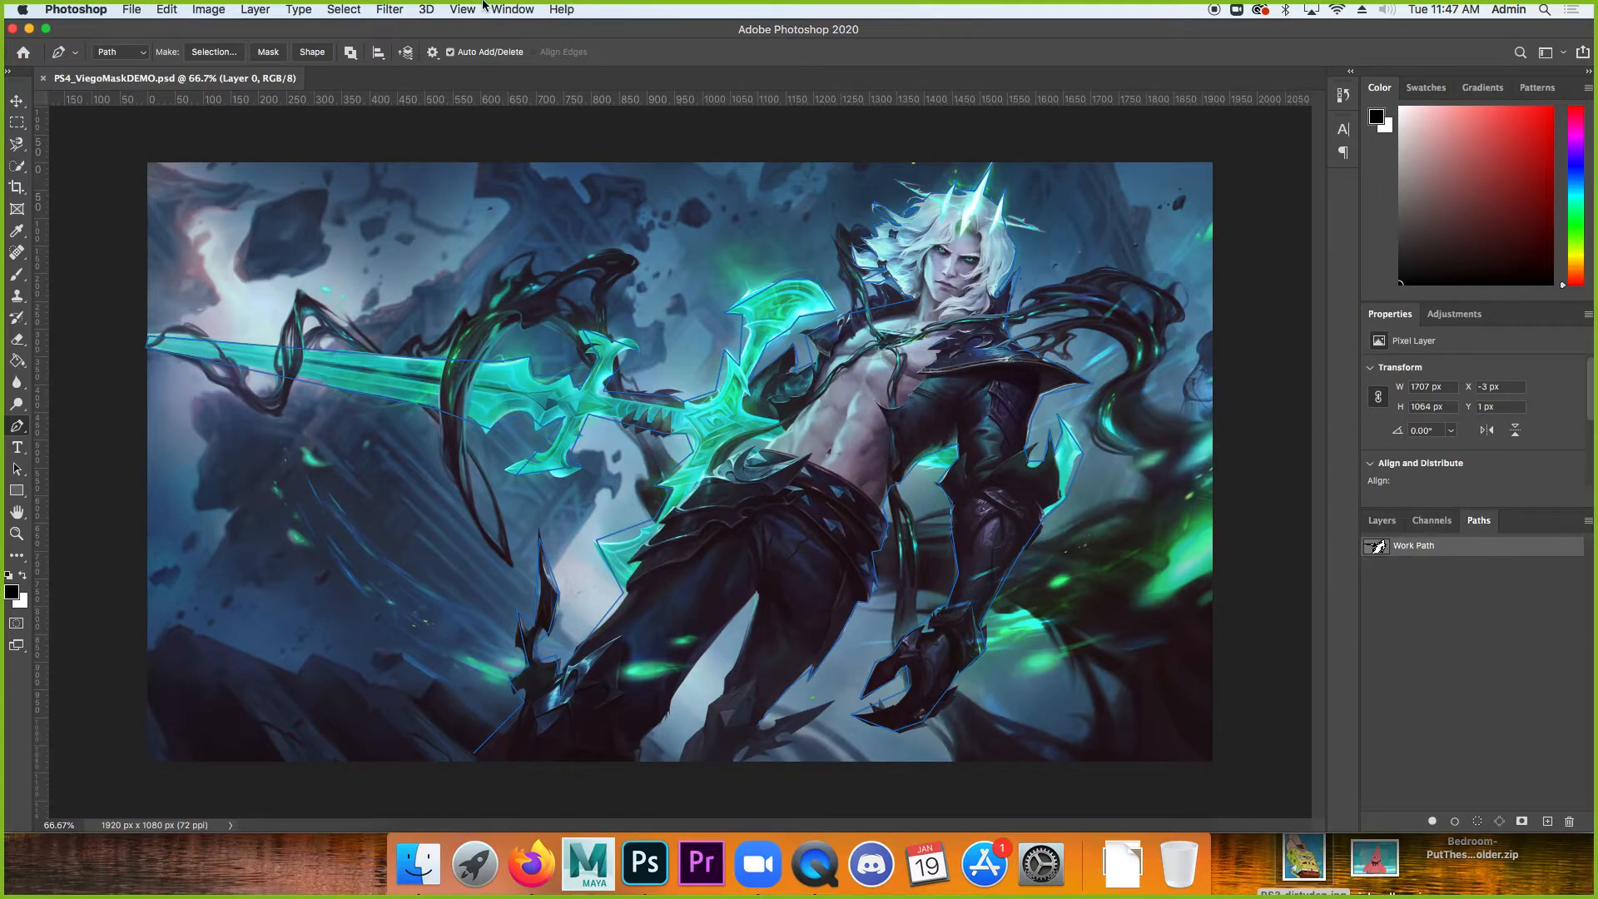
Open the recent file PS4_ViegoMask.jpg alongside the demo document.
left_click(131, 9)
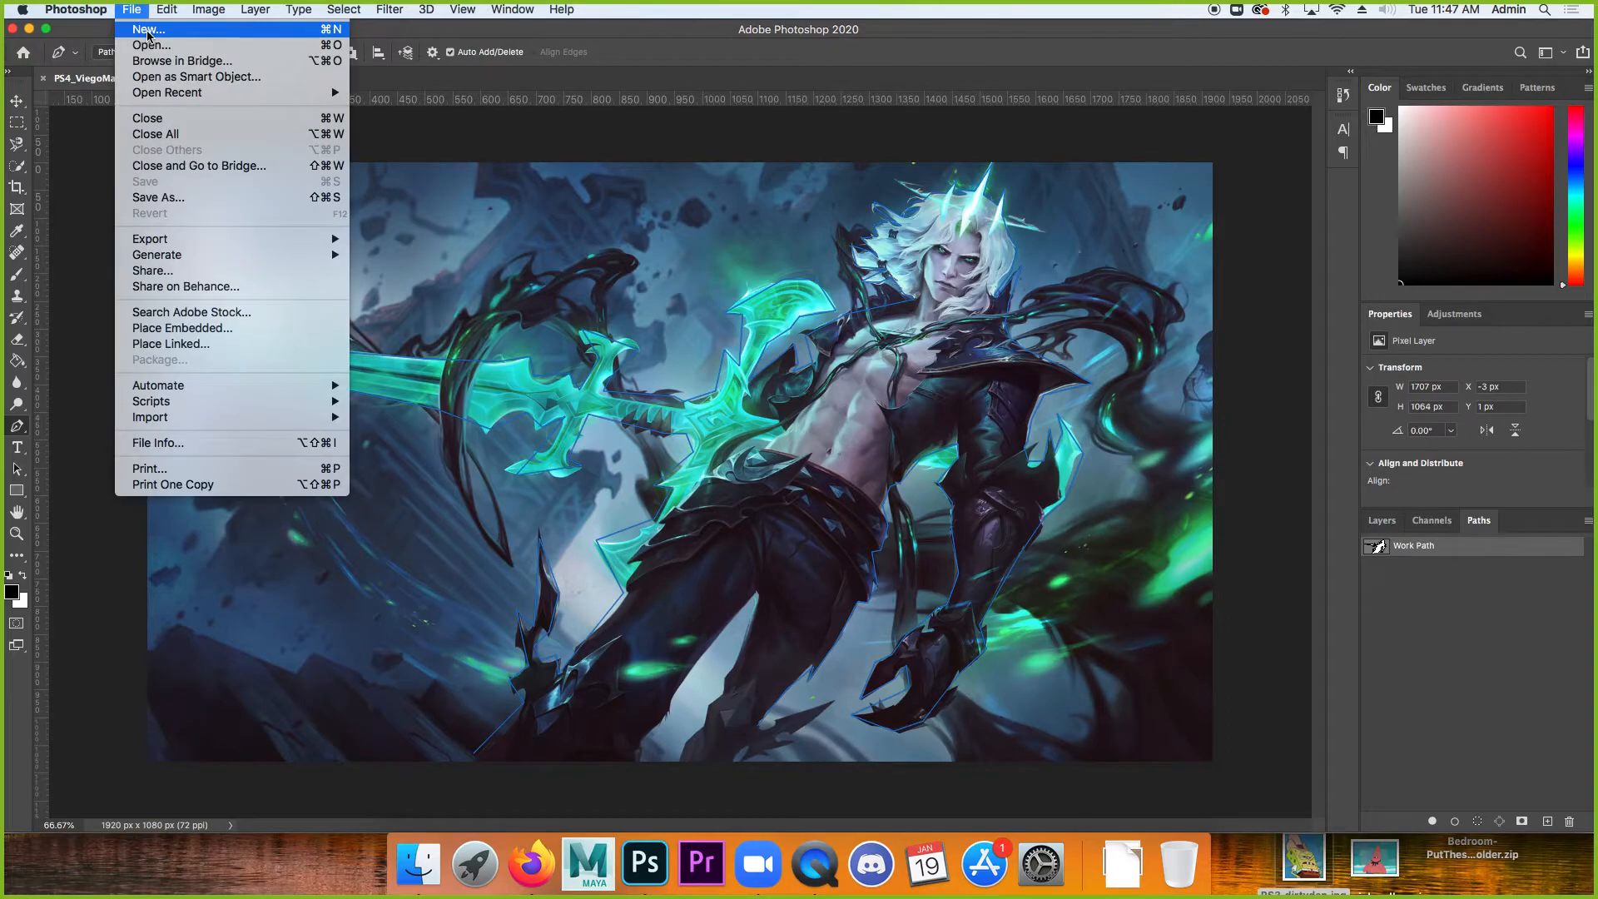
mouse_move(266, 93)
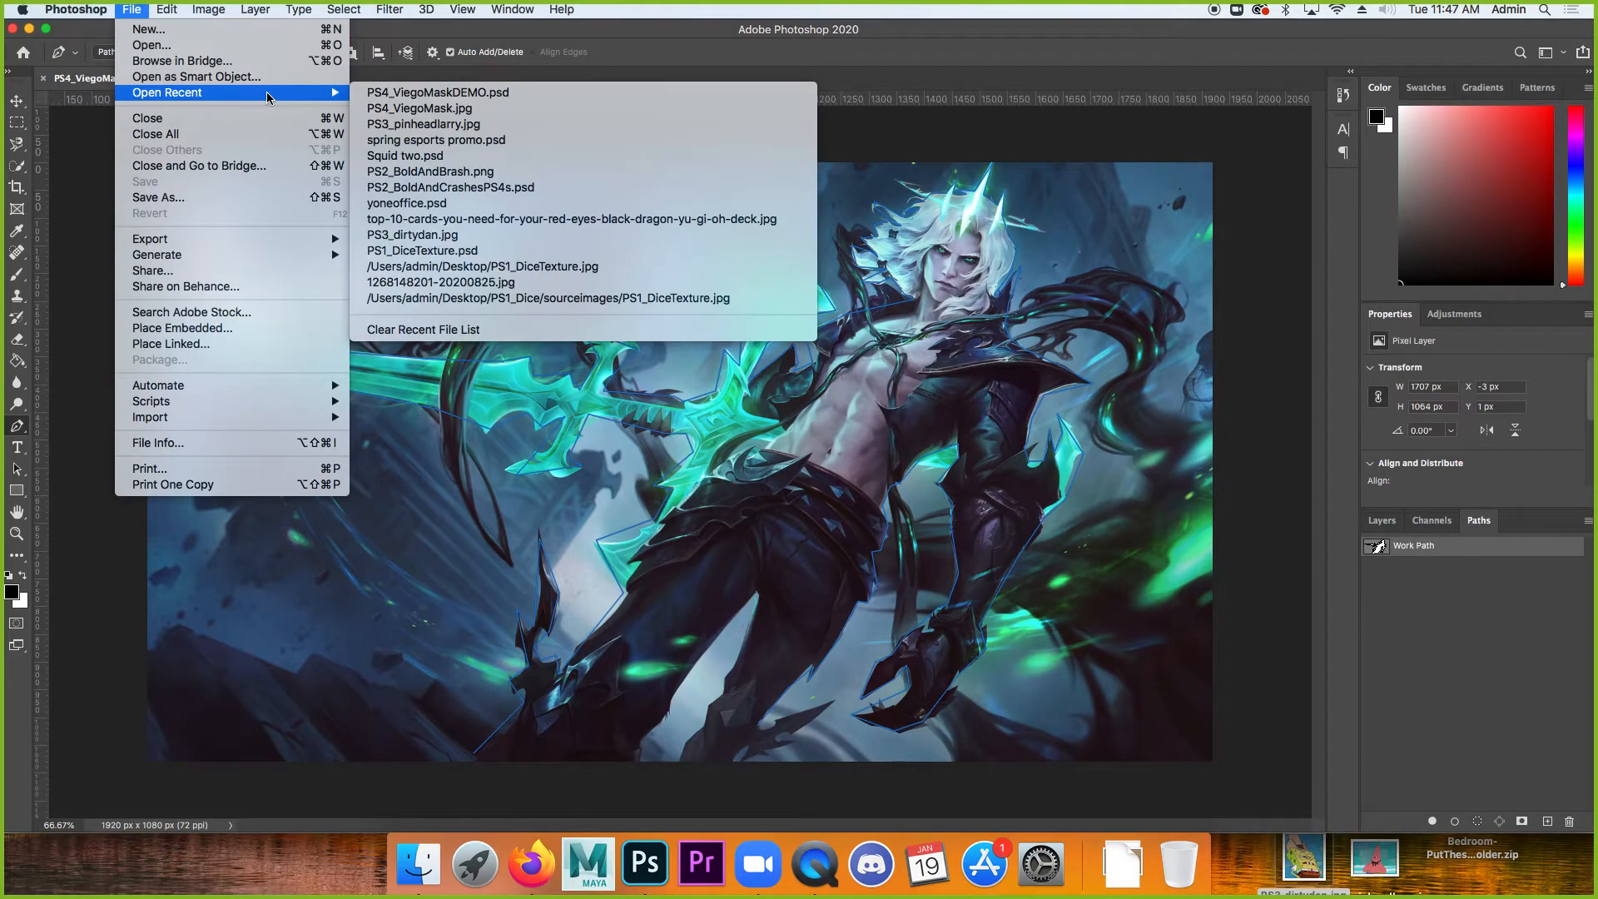
left_click(585, 109)
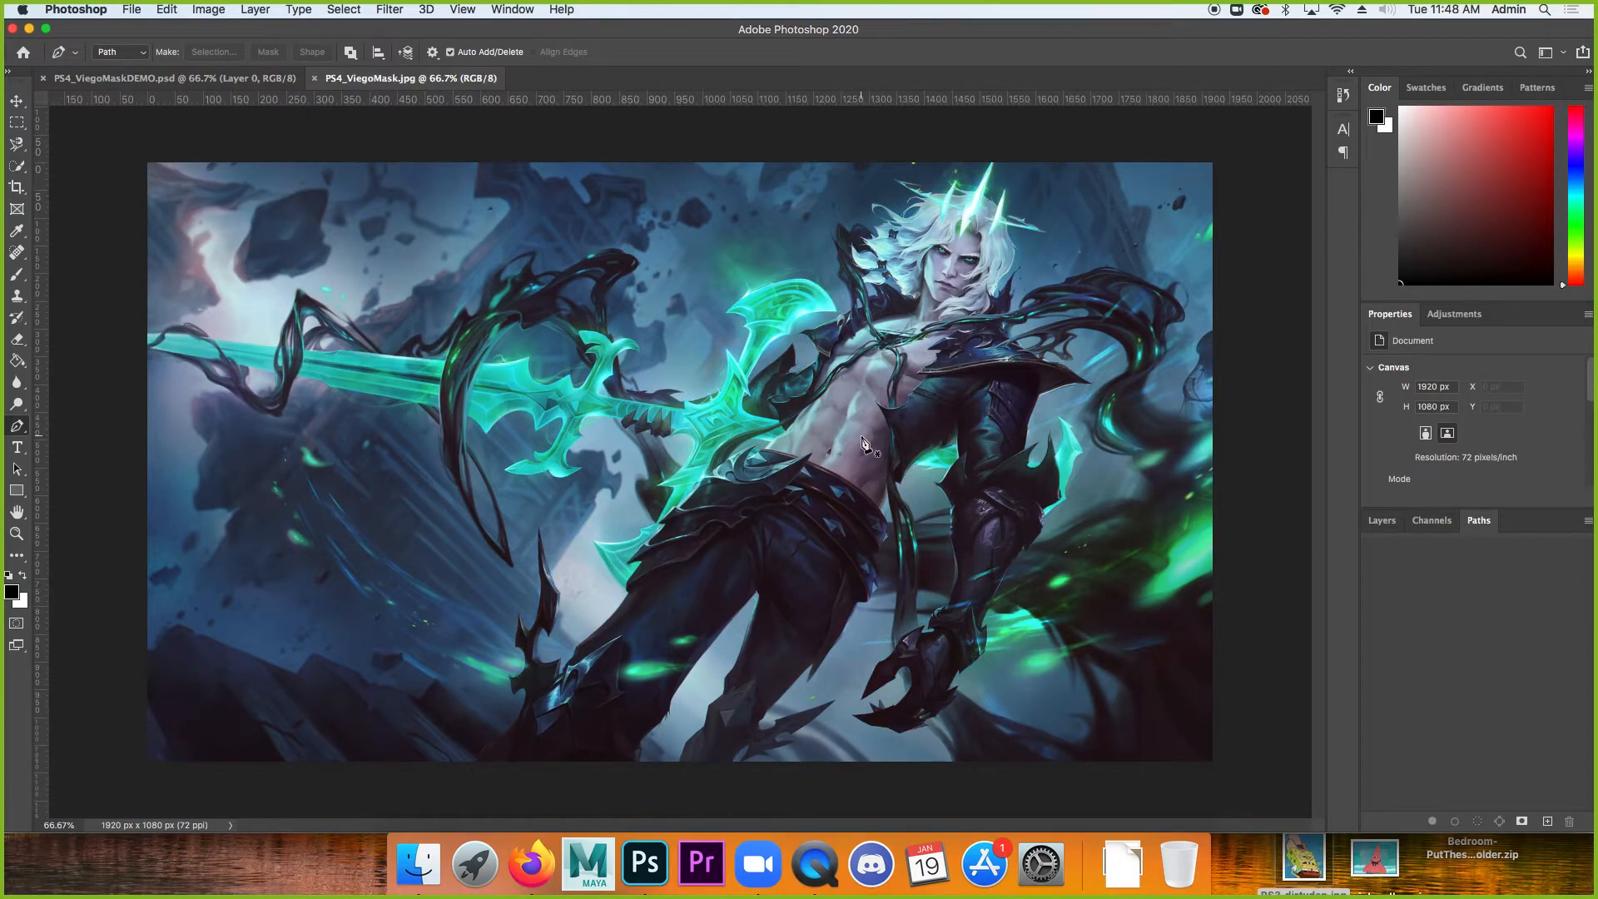
Draw a small four-point path in the gap between Viego's torso and his lowered arm with the Pen tool.
left_click(912, 465)
left_click(906, 512)
left_click(963, 512)
left_click(948, 458)
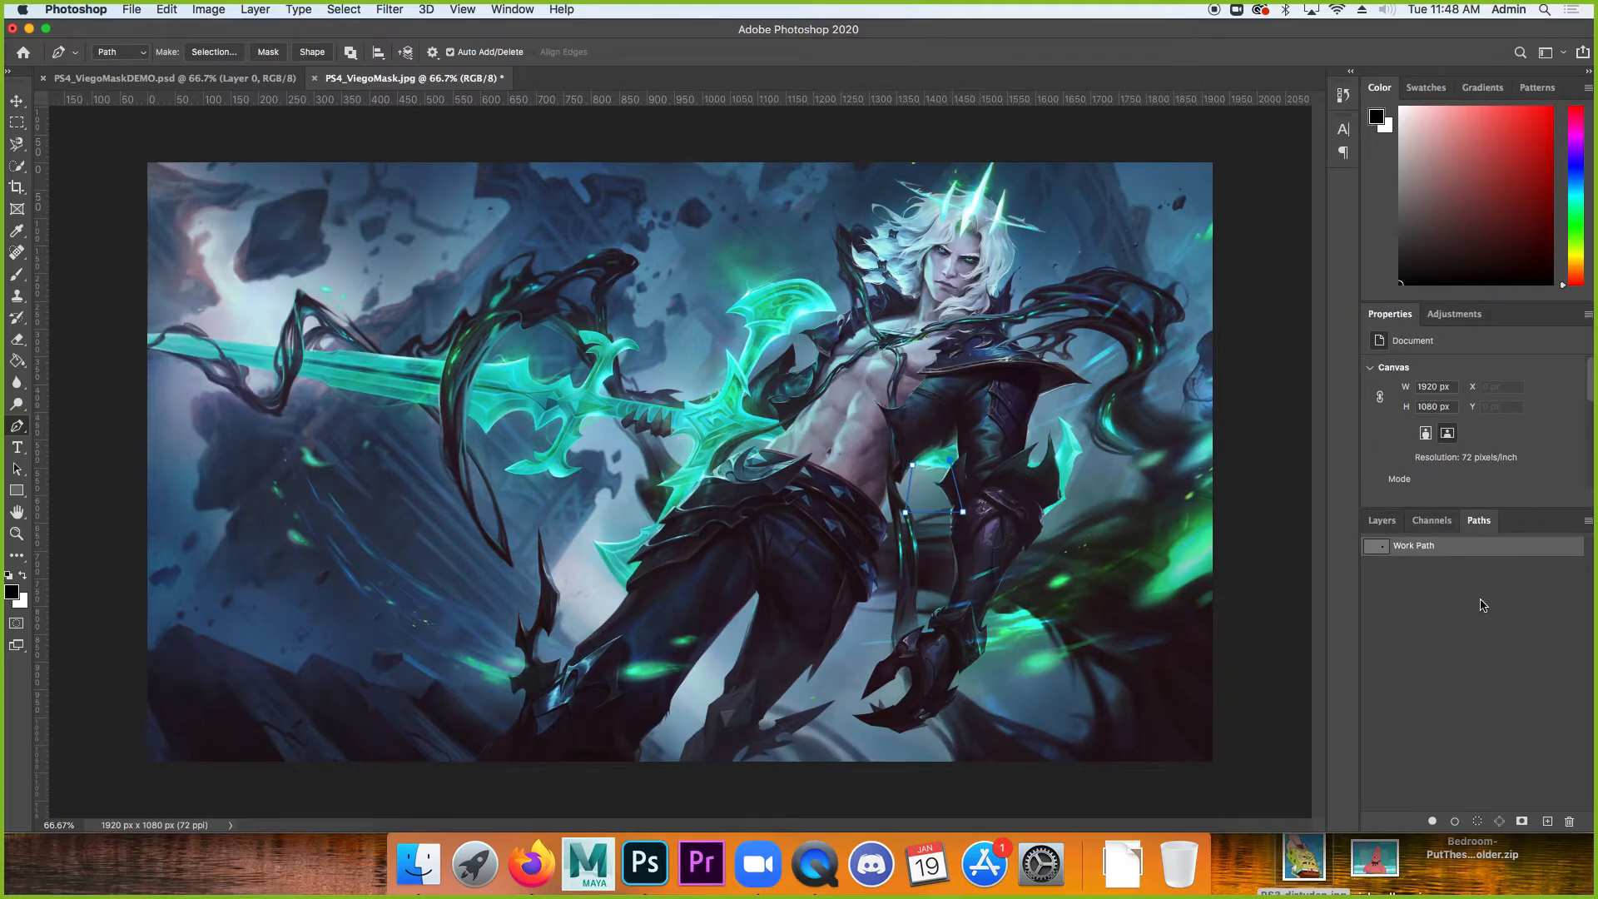
Save the artwork to the Desktop in Photoshop format as PS4_ViegoMask.psd.
left_click(124, 13)
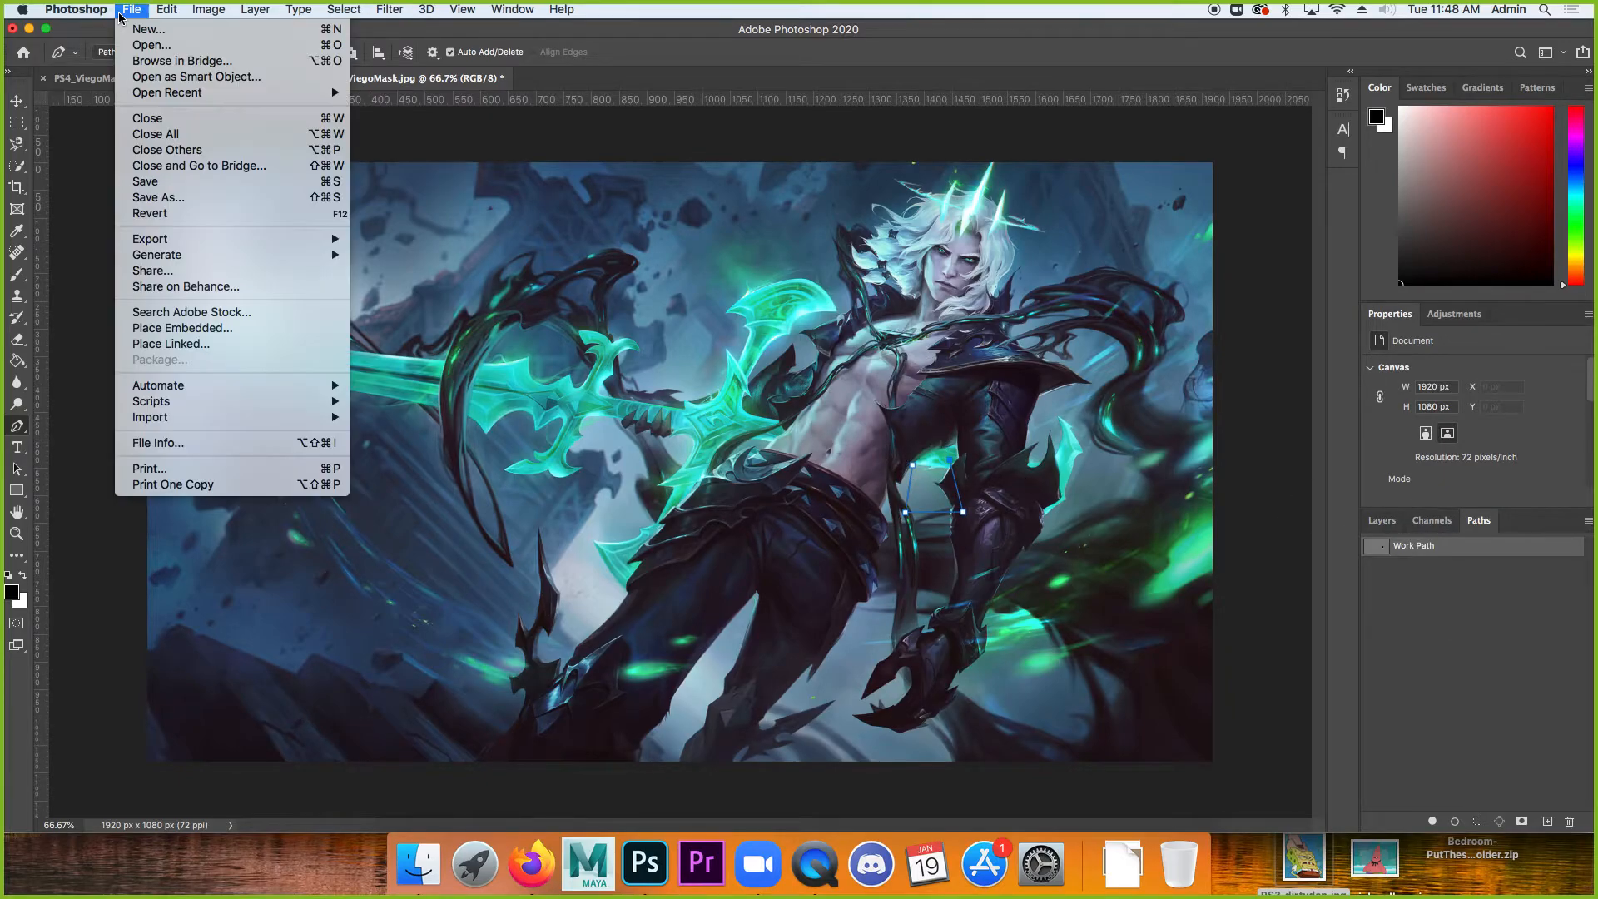
left_click(163, 197)
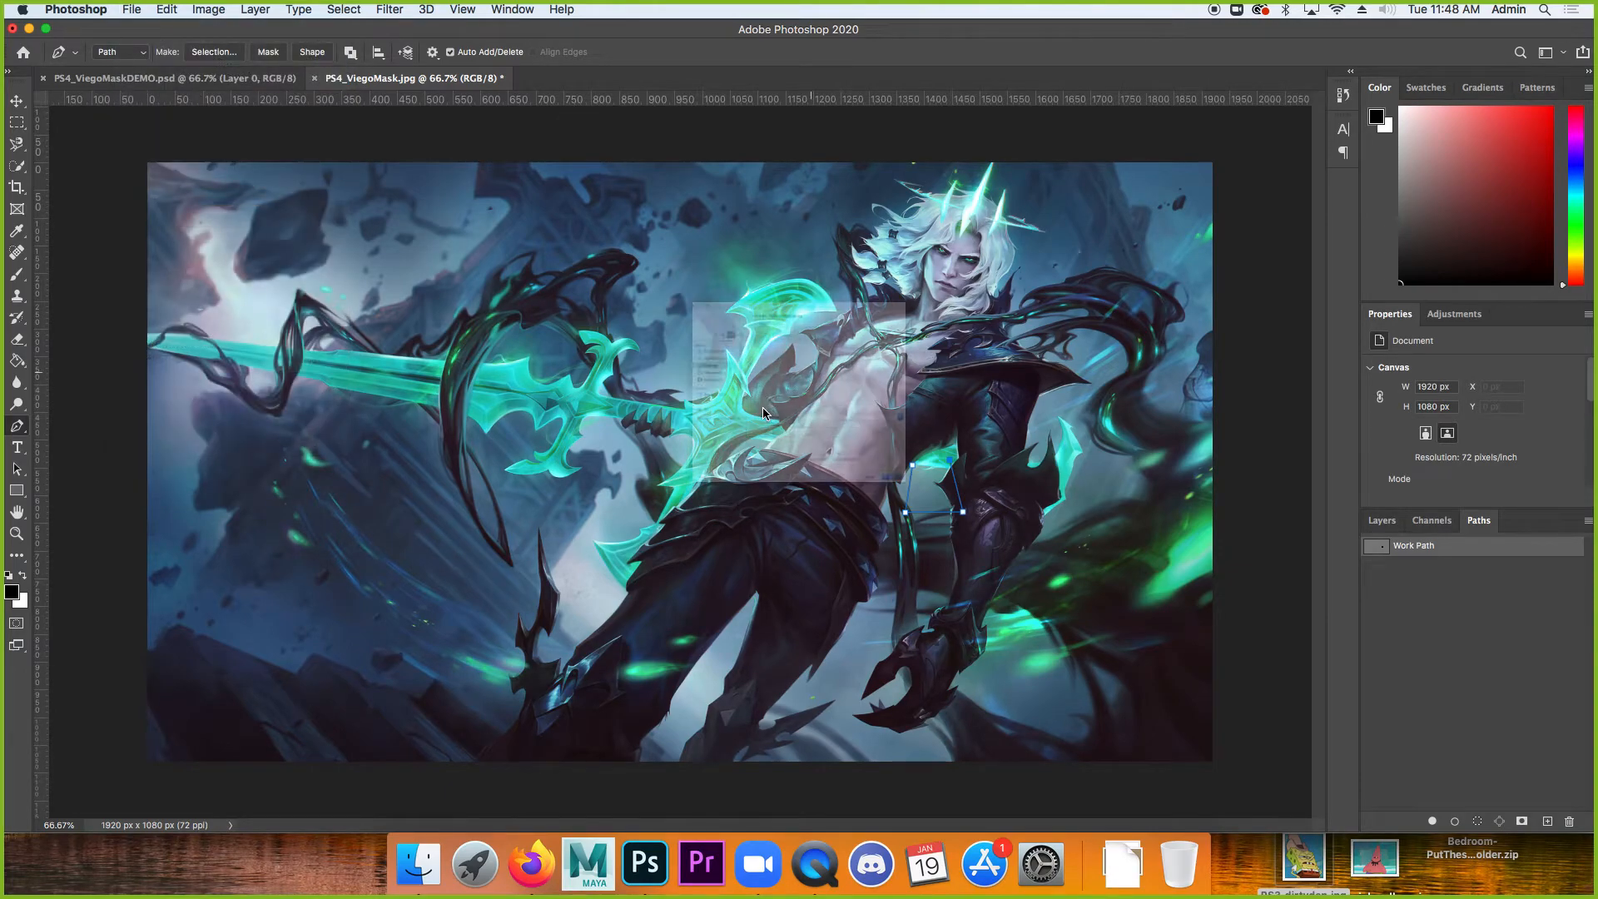
left_click(941, 470)
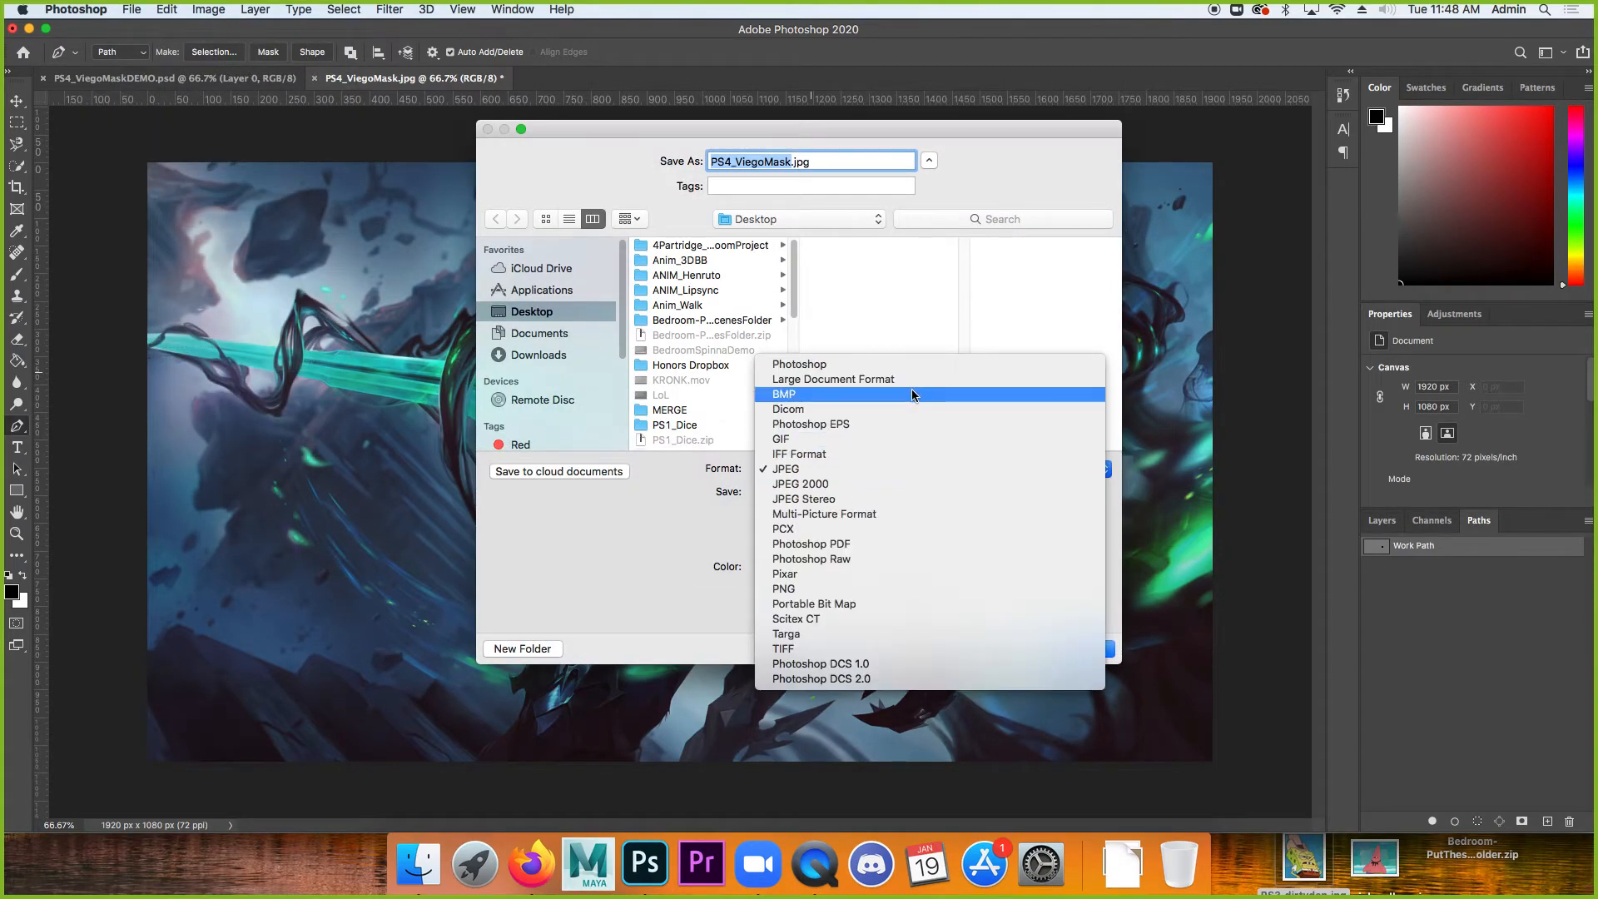
left_click(913, 362)
left_click(1083, 650)
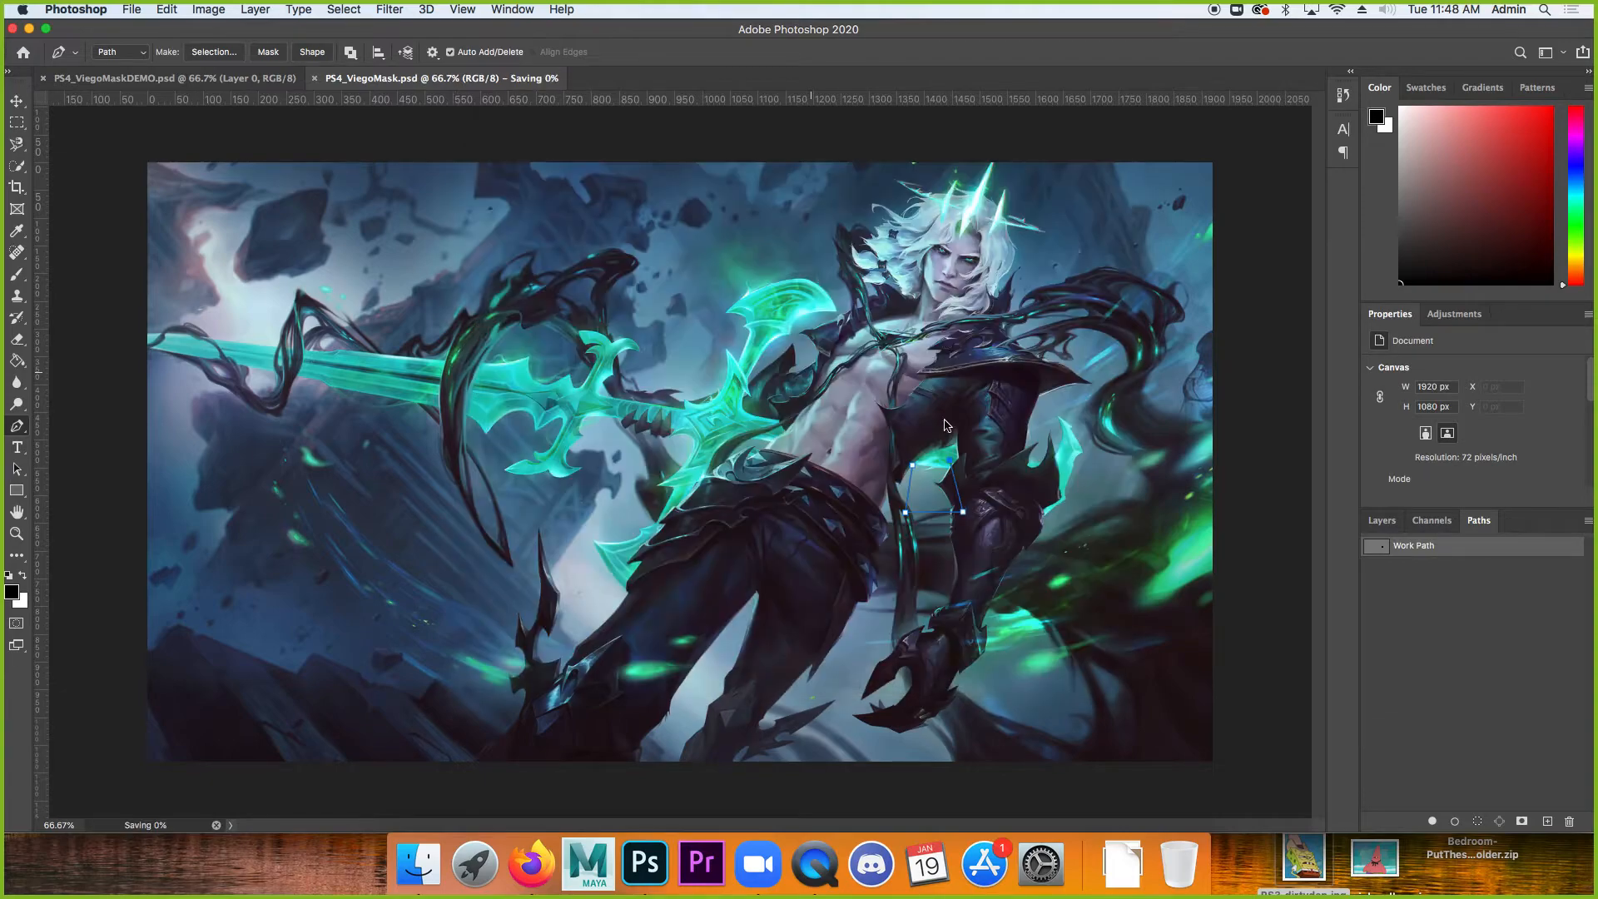
Close PS4_ViegoMask.psd once it is saved, reopen it from the recent files and display its Work Path.
left_click(315, 78)
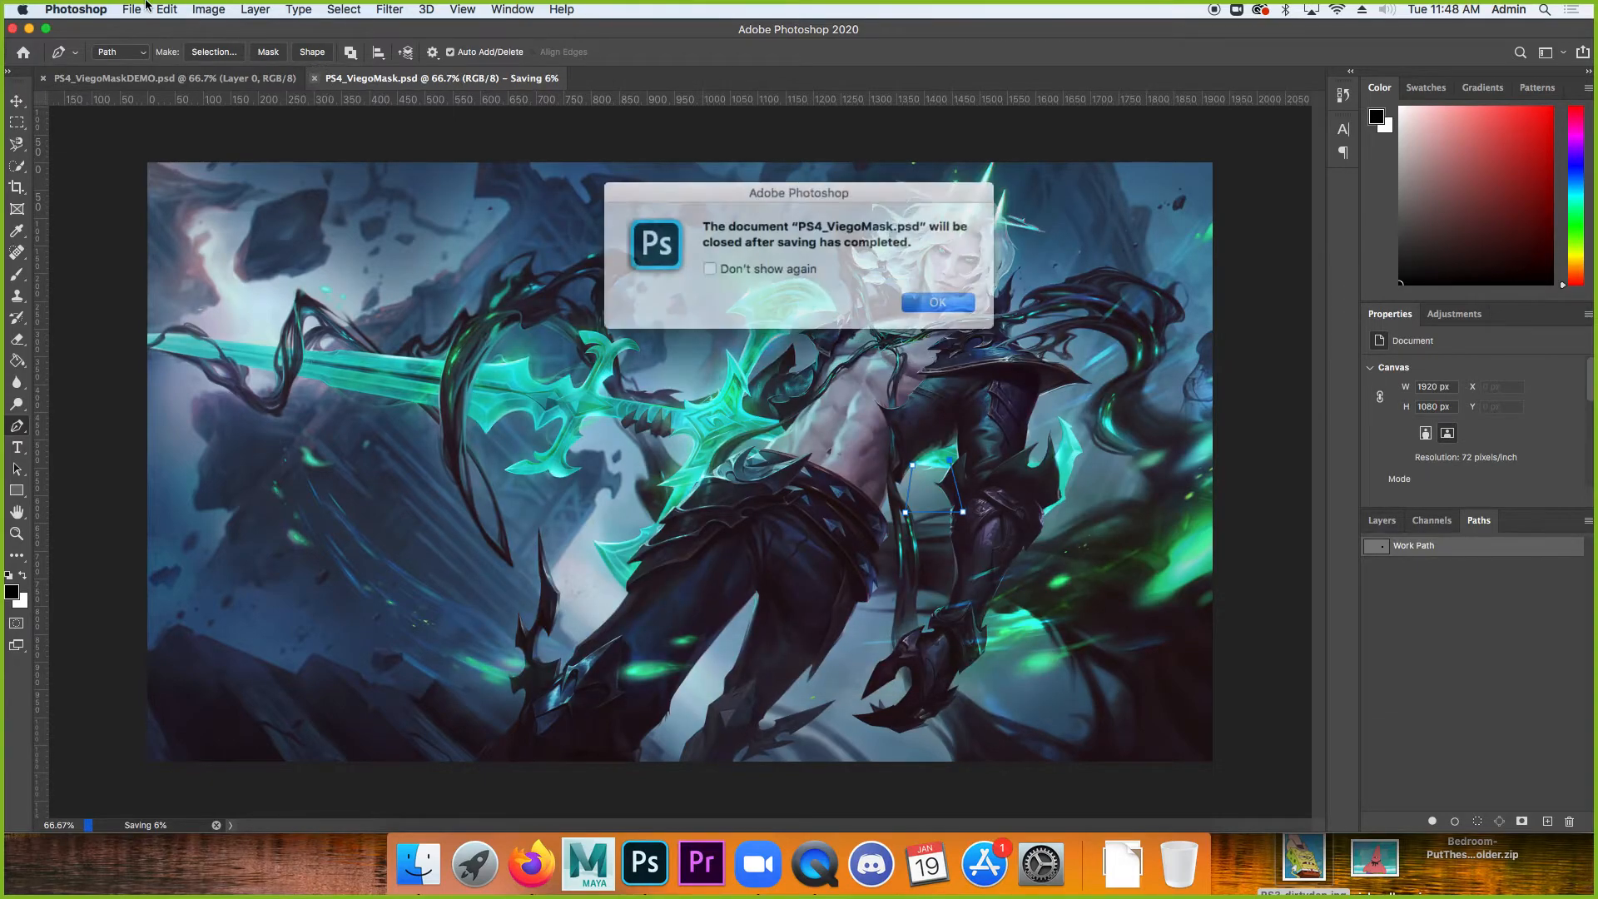
key("Return")
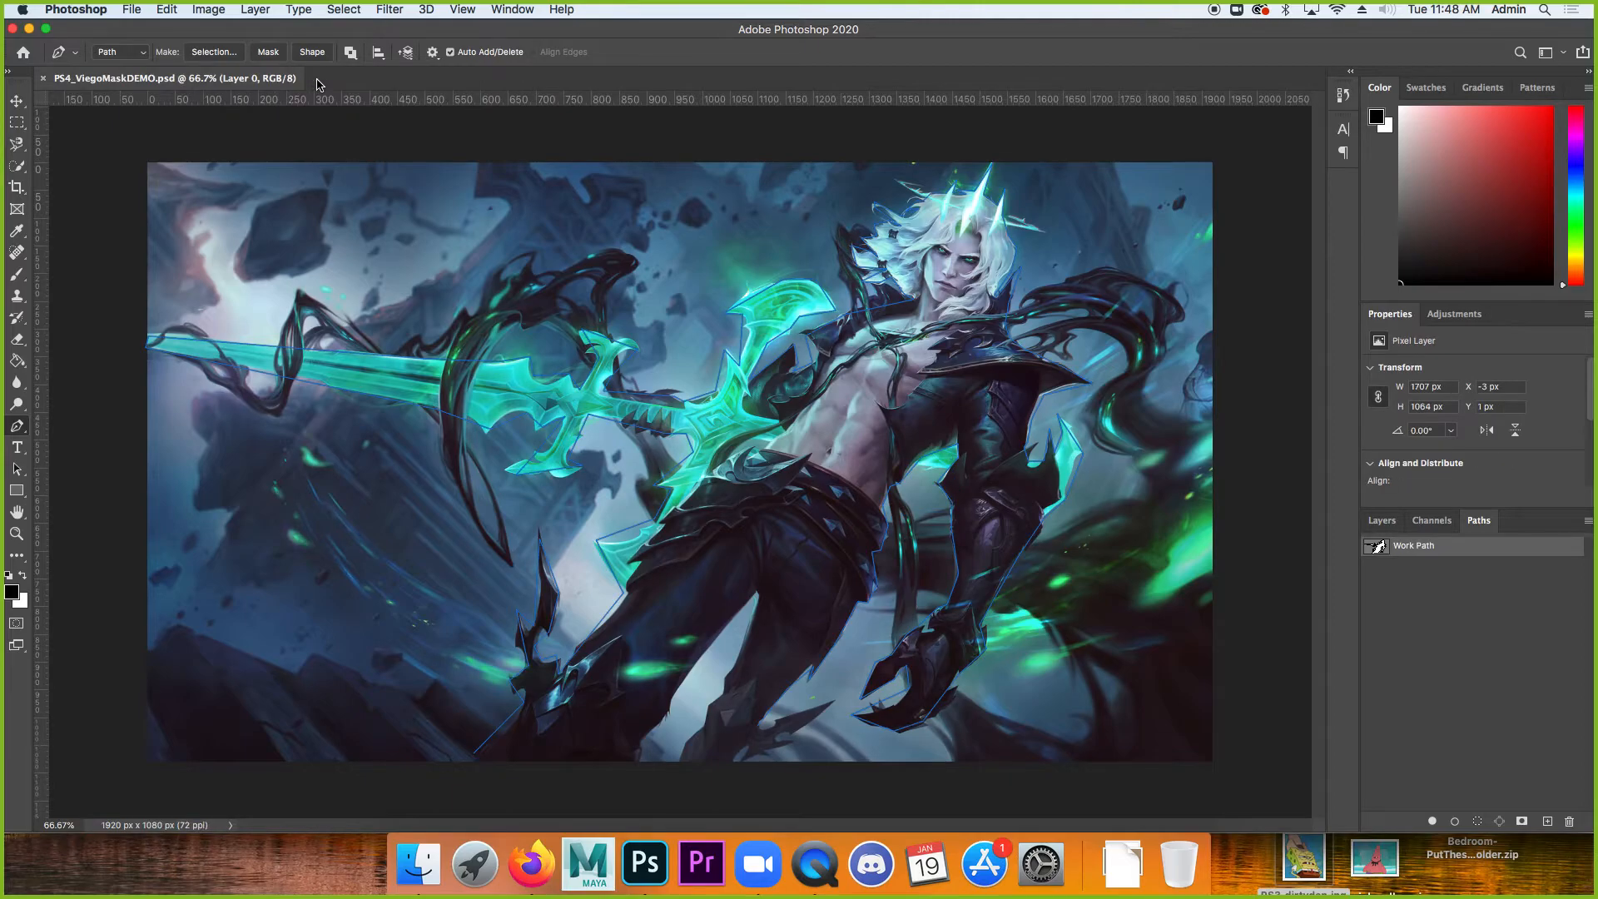
left_click(137, 14)
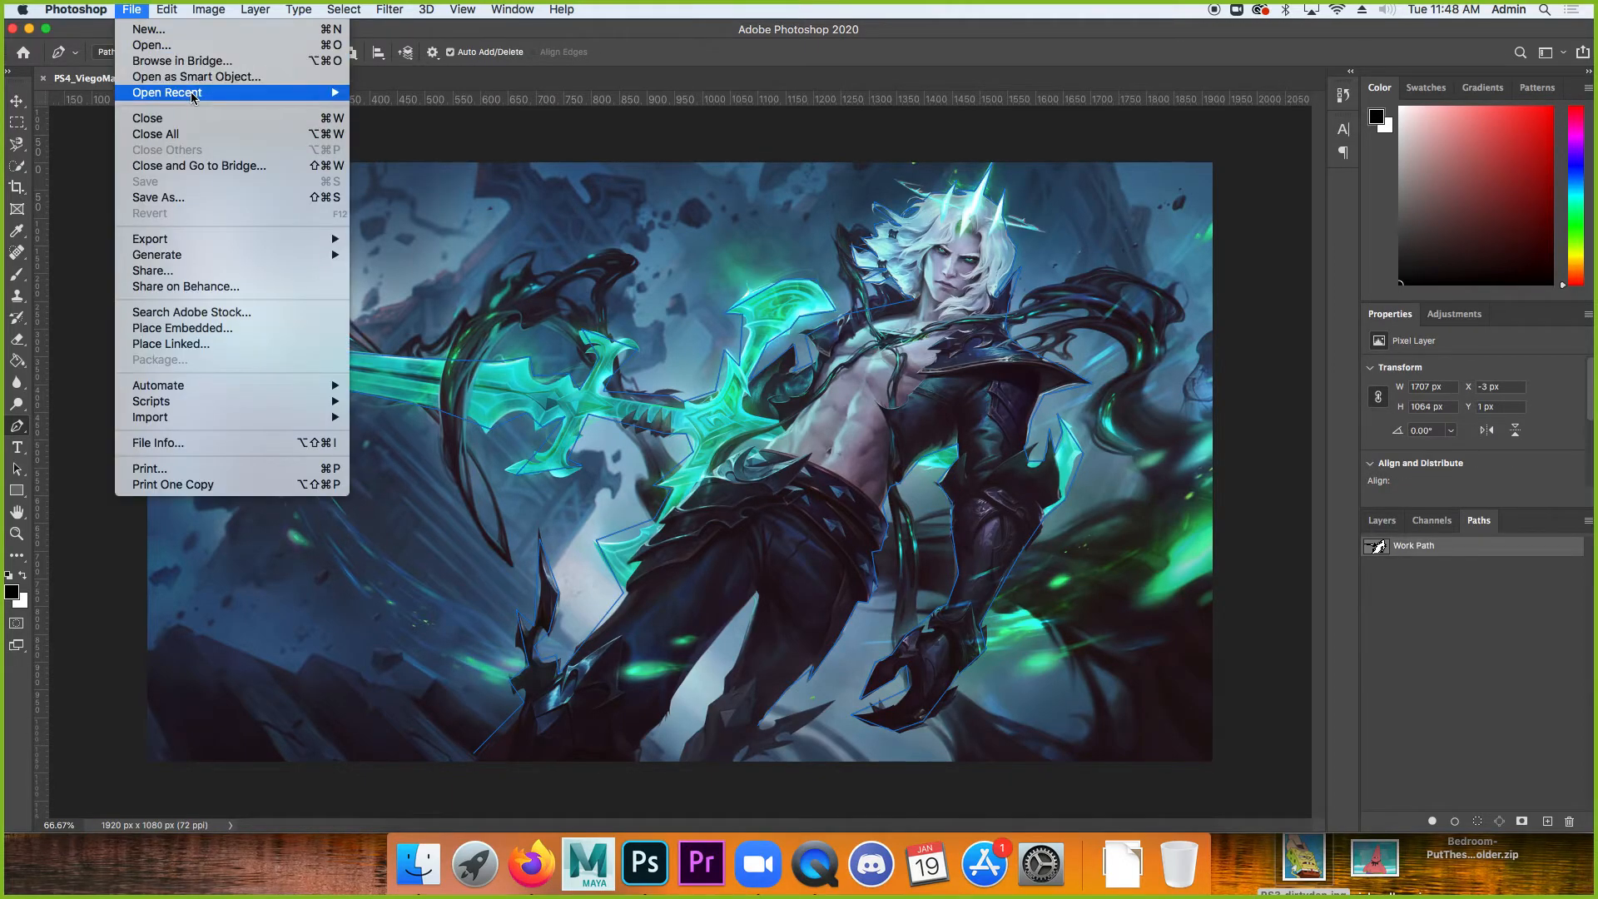
mouse_move(211, 91)
left_click(369, 96)
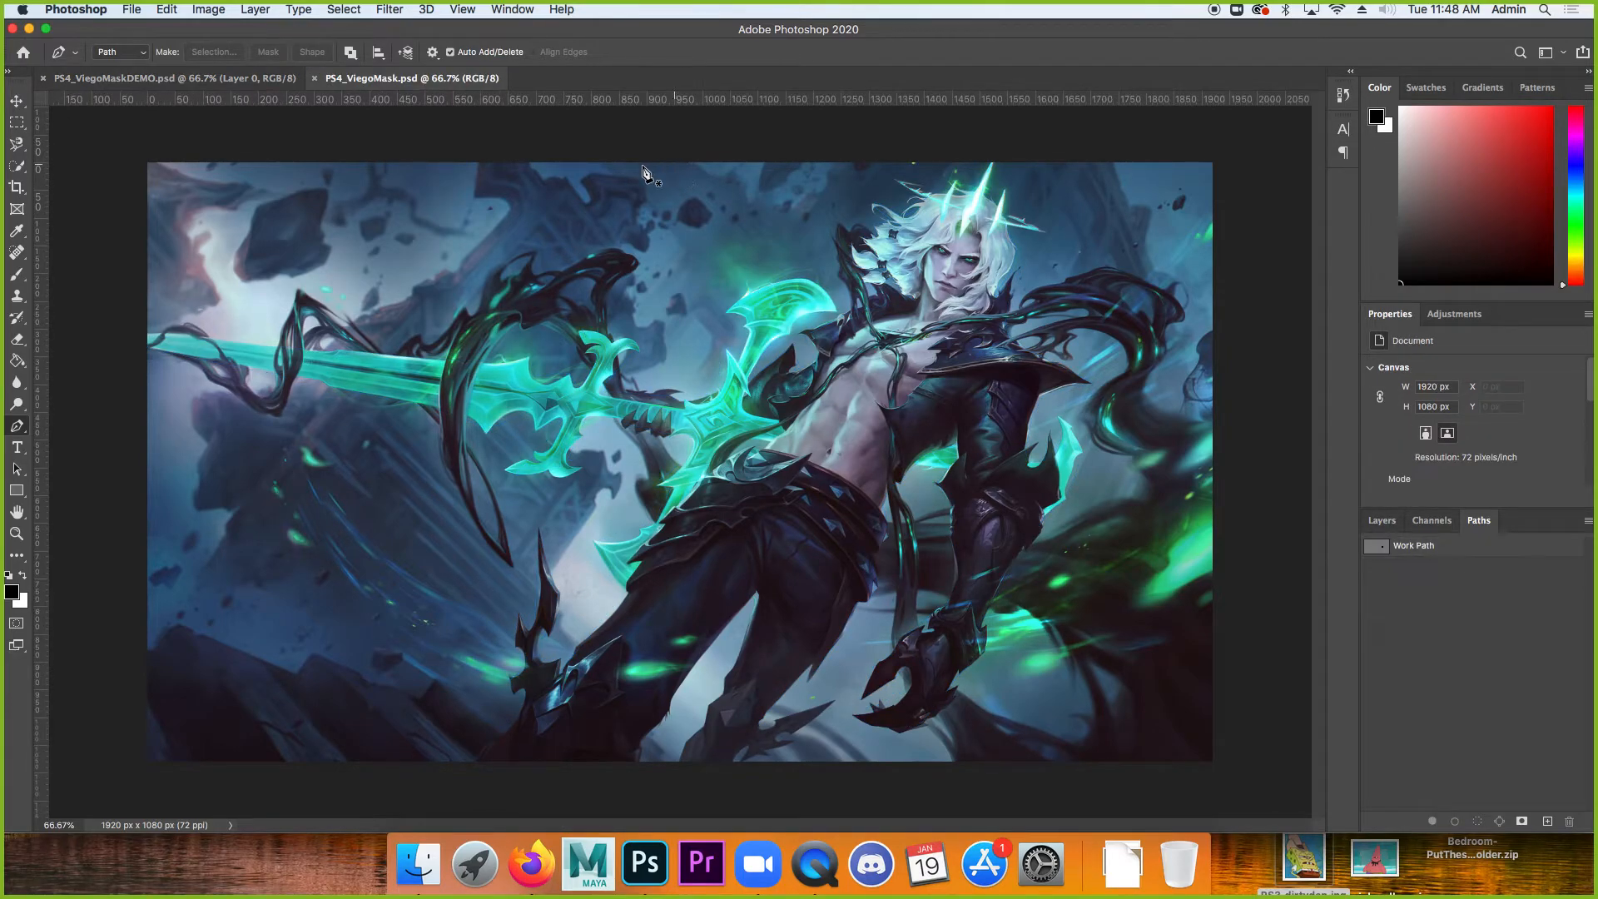
left_click(1393, 549)
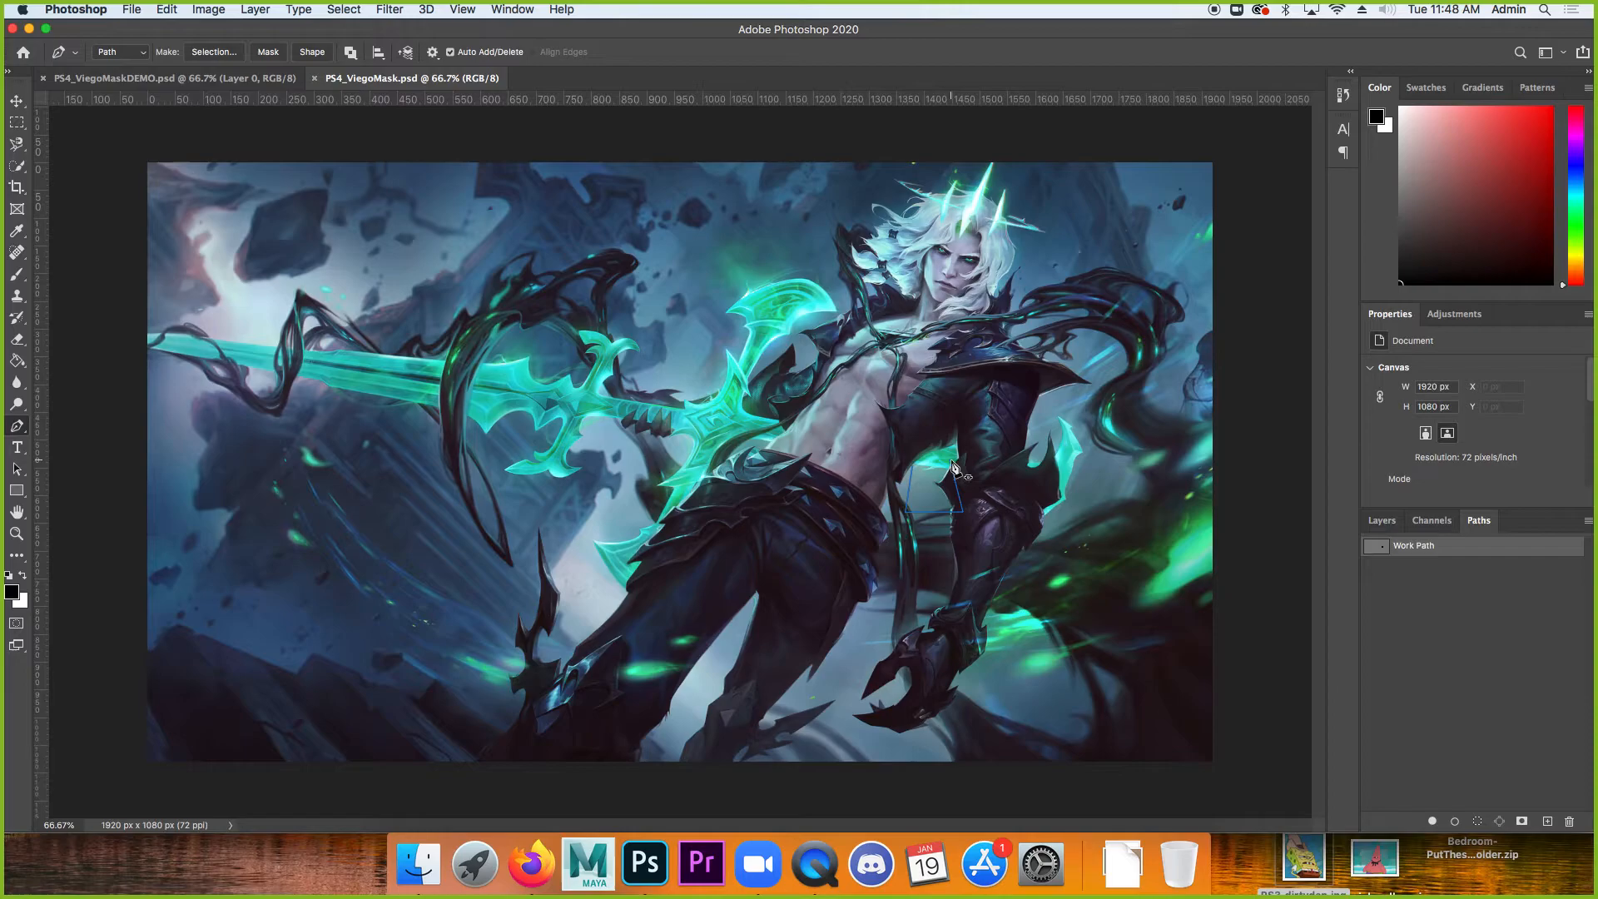
Extend the Work Path with loose straight segments across Viego's chest, past the sword hilt and over his legs.
left_click(986, 411)
left_click(900, 328)
left_click(710, 312)
left_click(624, 479)
left_click(699, 658)
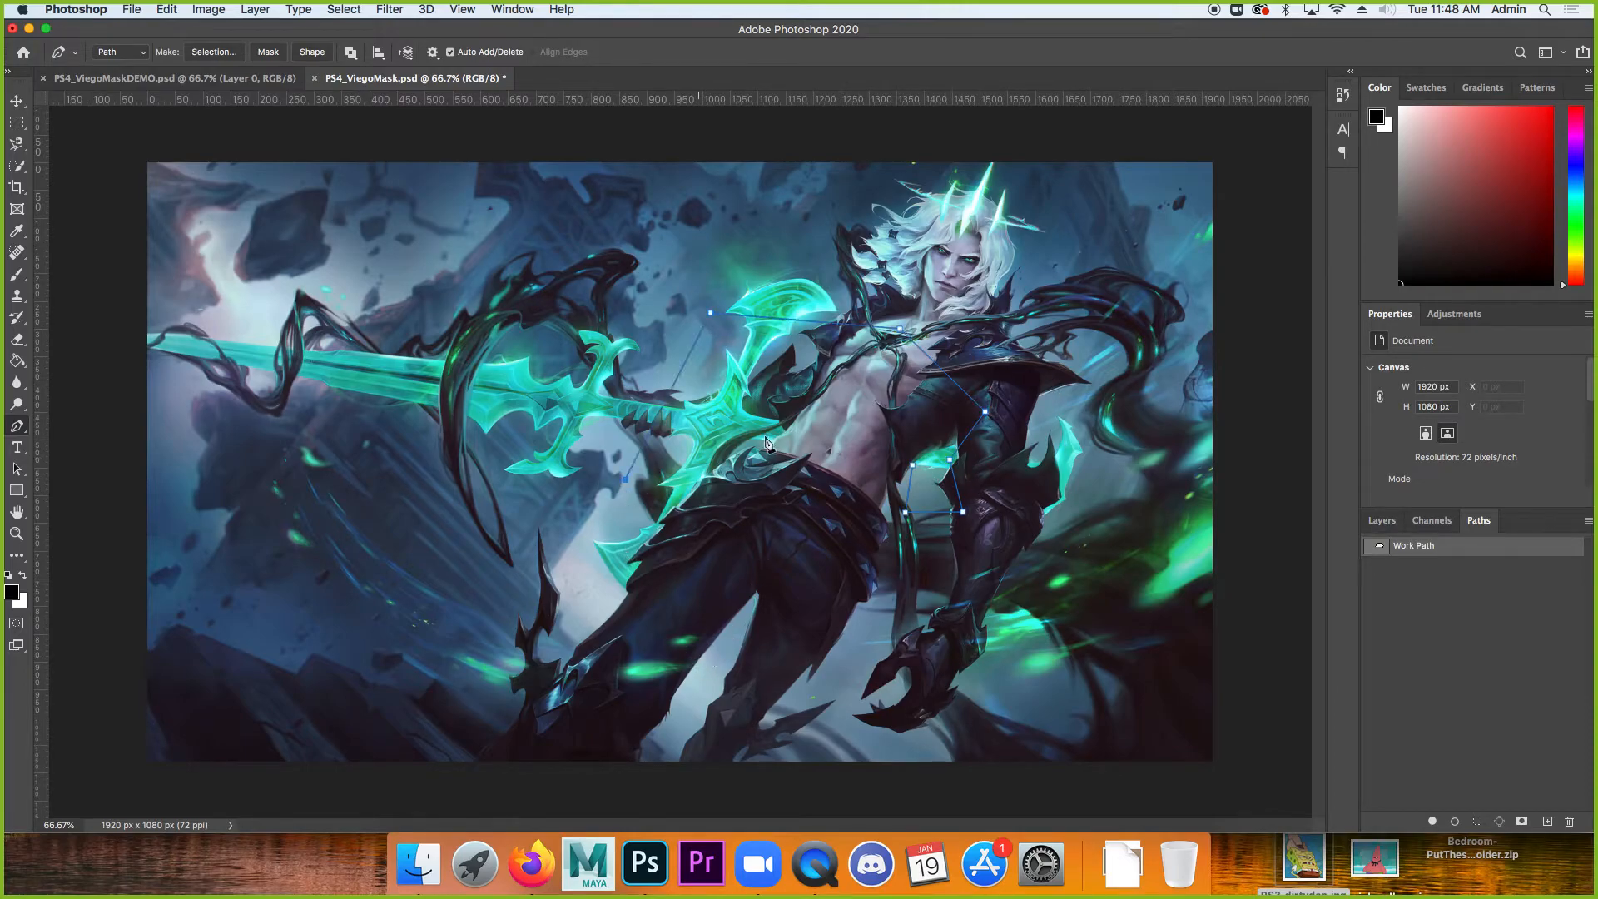
left_click(768, 414)
Compare the document's layer list with its path list to examine where the Work Path is stored.
left_click(1383, 520)
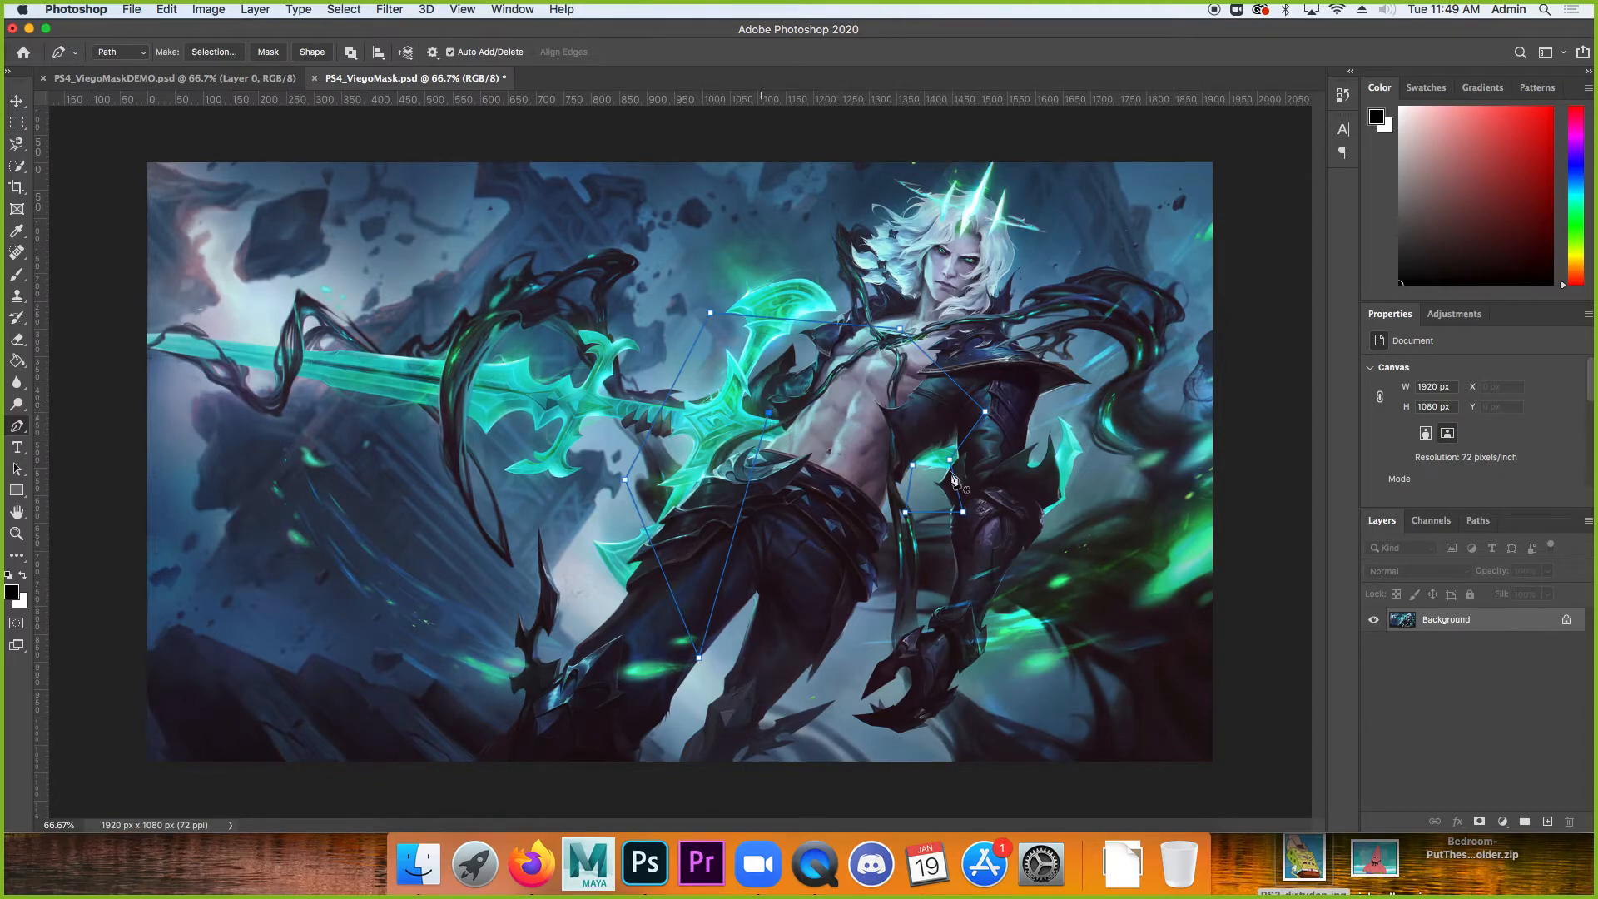
left_click(969, 395)
left_click(1478, 520)
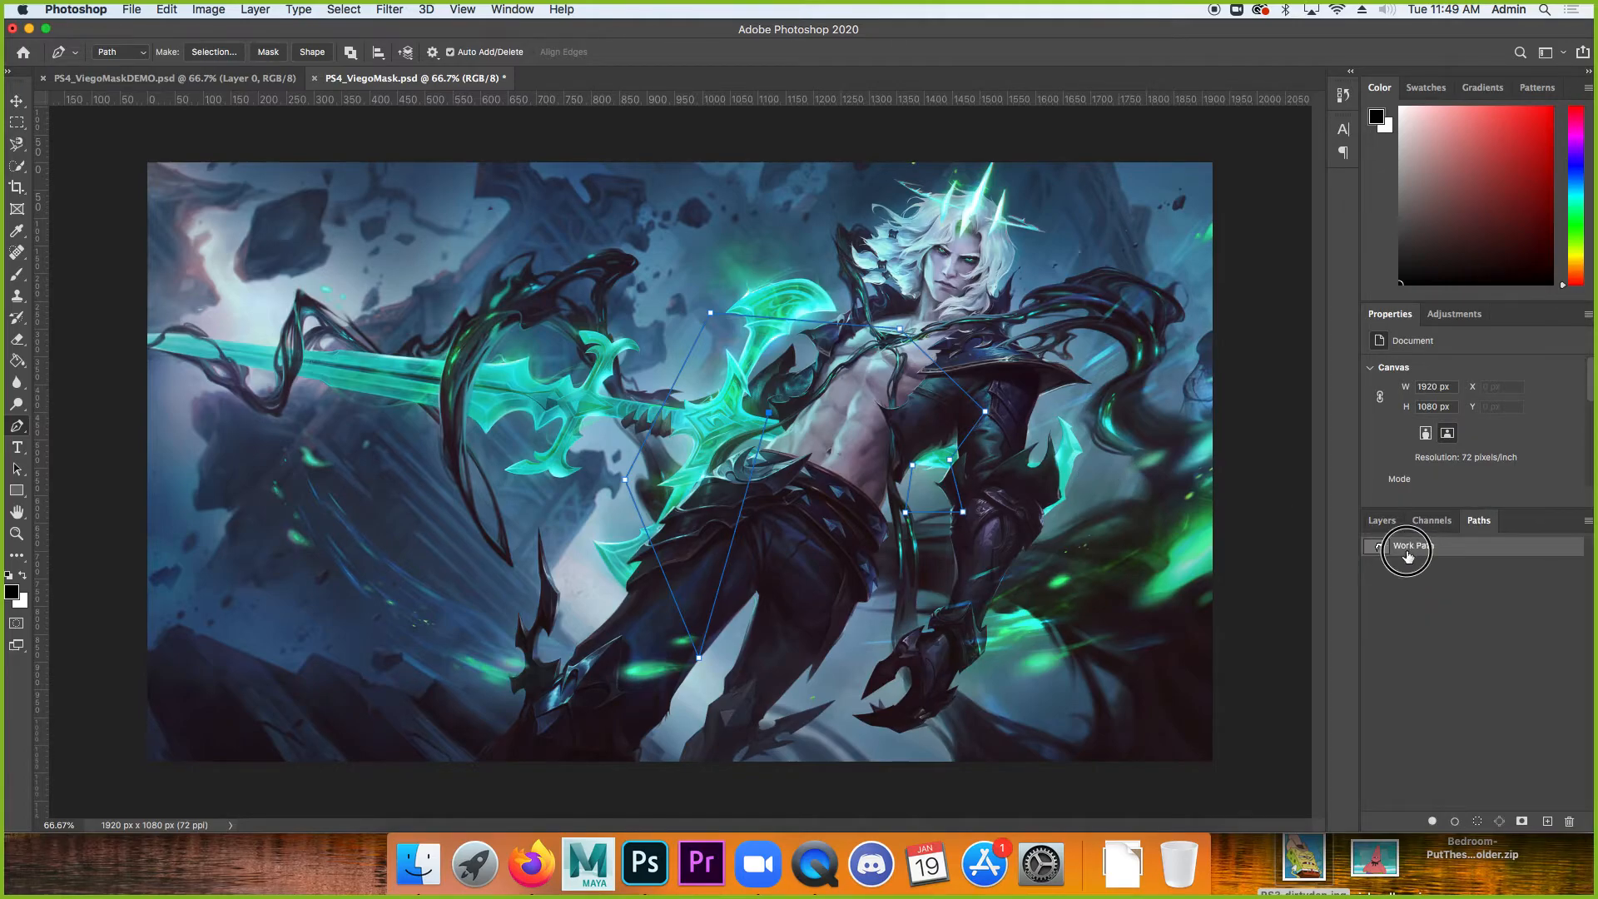
left_click(1381, 520)
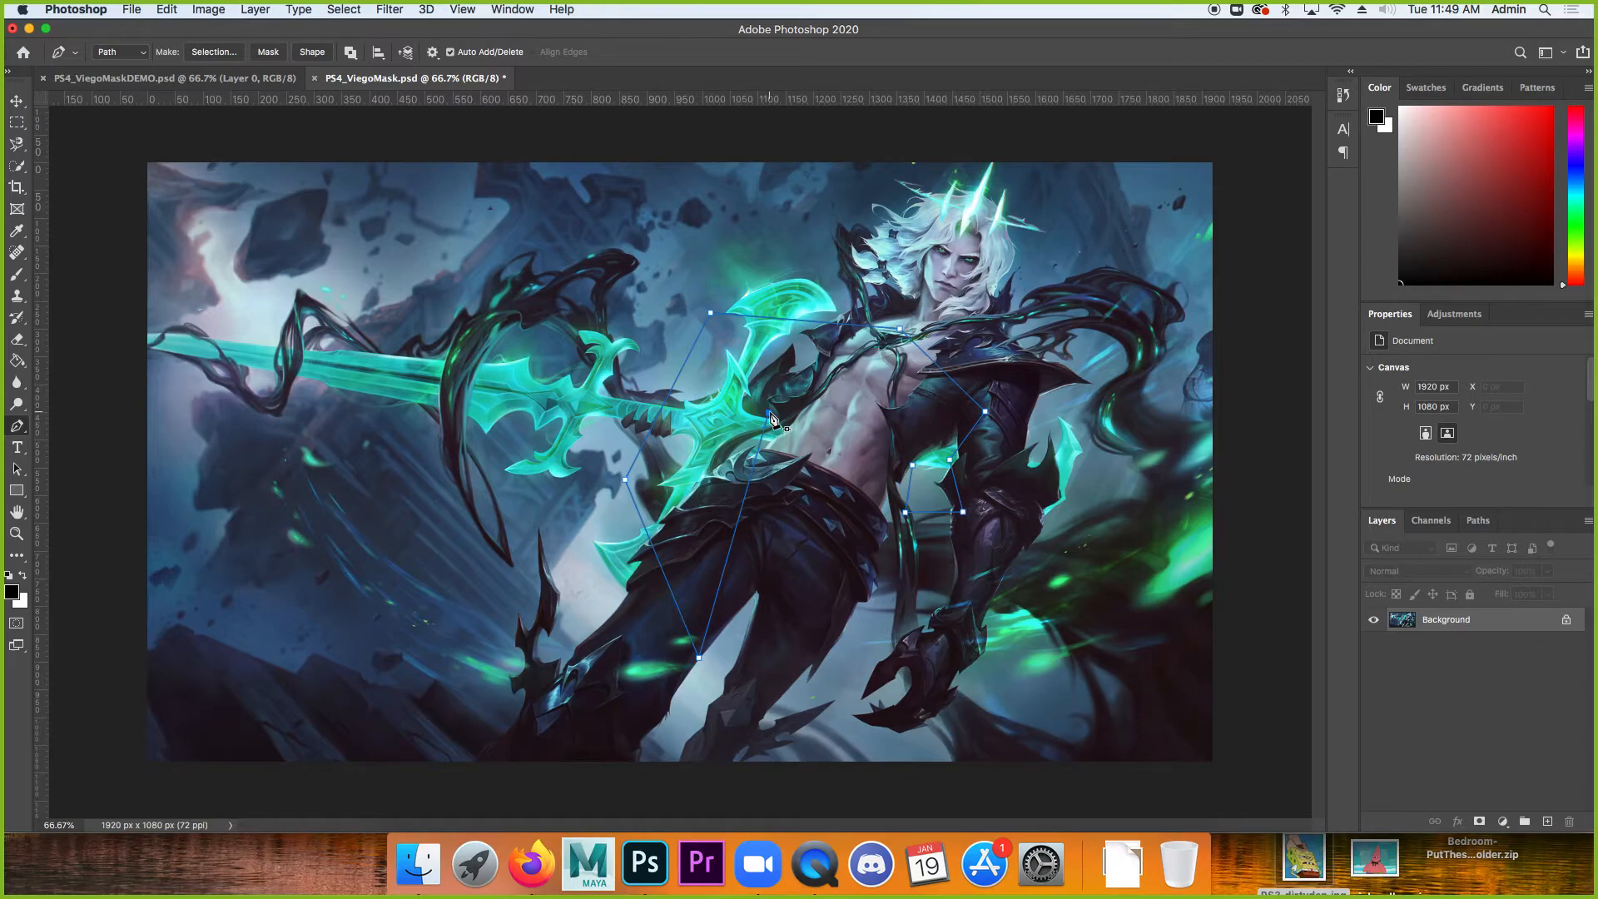
Place further path points down Viego's legs toward the hand, and close PS4_ViegoMask.psd.
left_click(836, 542)
left_click(816, 620)
left_click(921, 671)
left_click(988, 703)
left_click(315, 78)
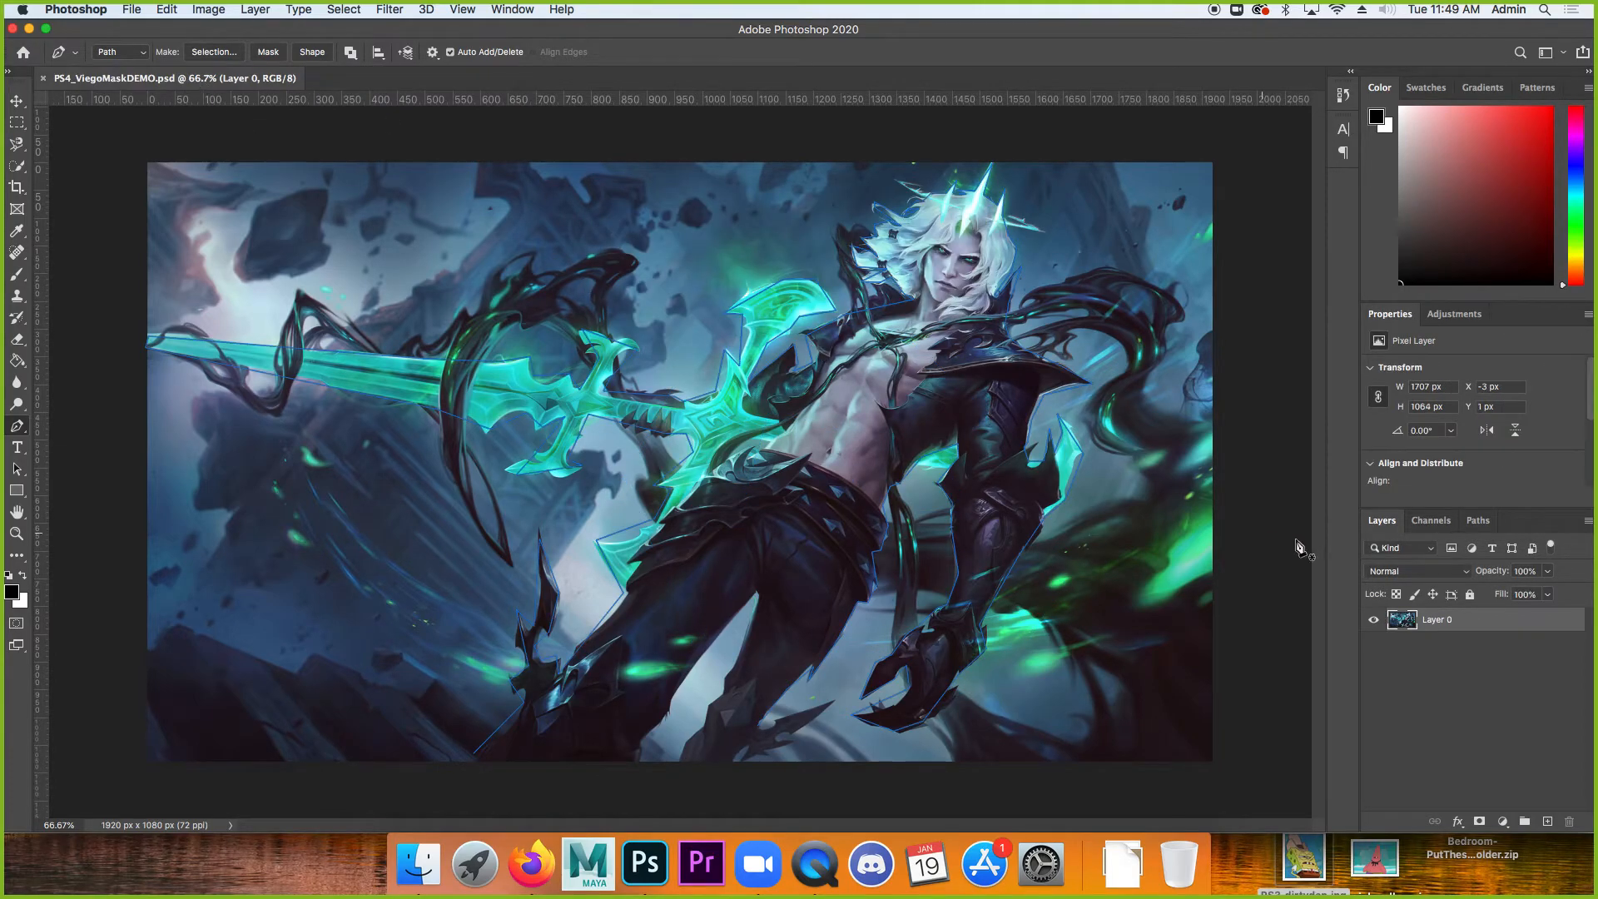
Load the Work Path in PS4_ViegoMaskDEMO.psd as a selection and add it to Layer 0 as a layer mask.
left_click(1480, 522)
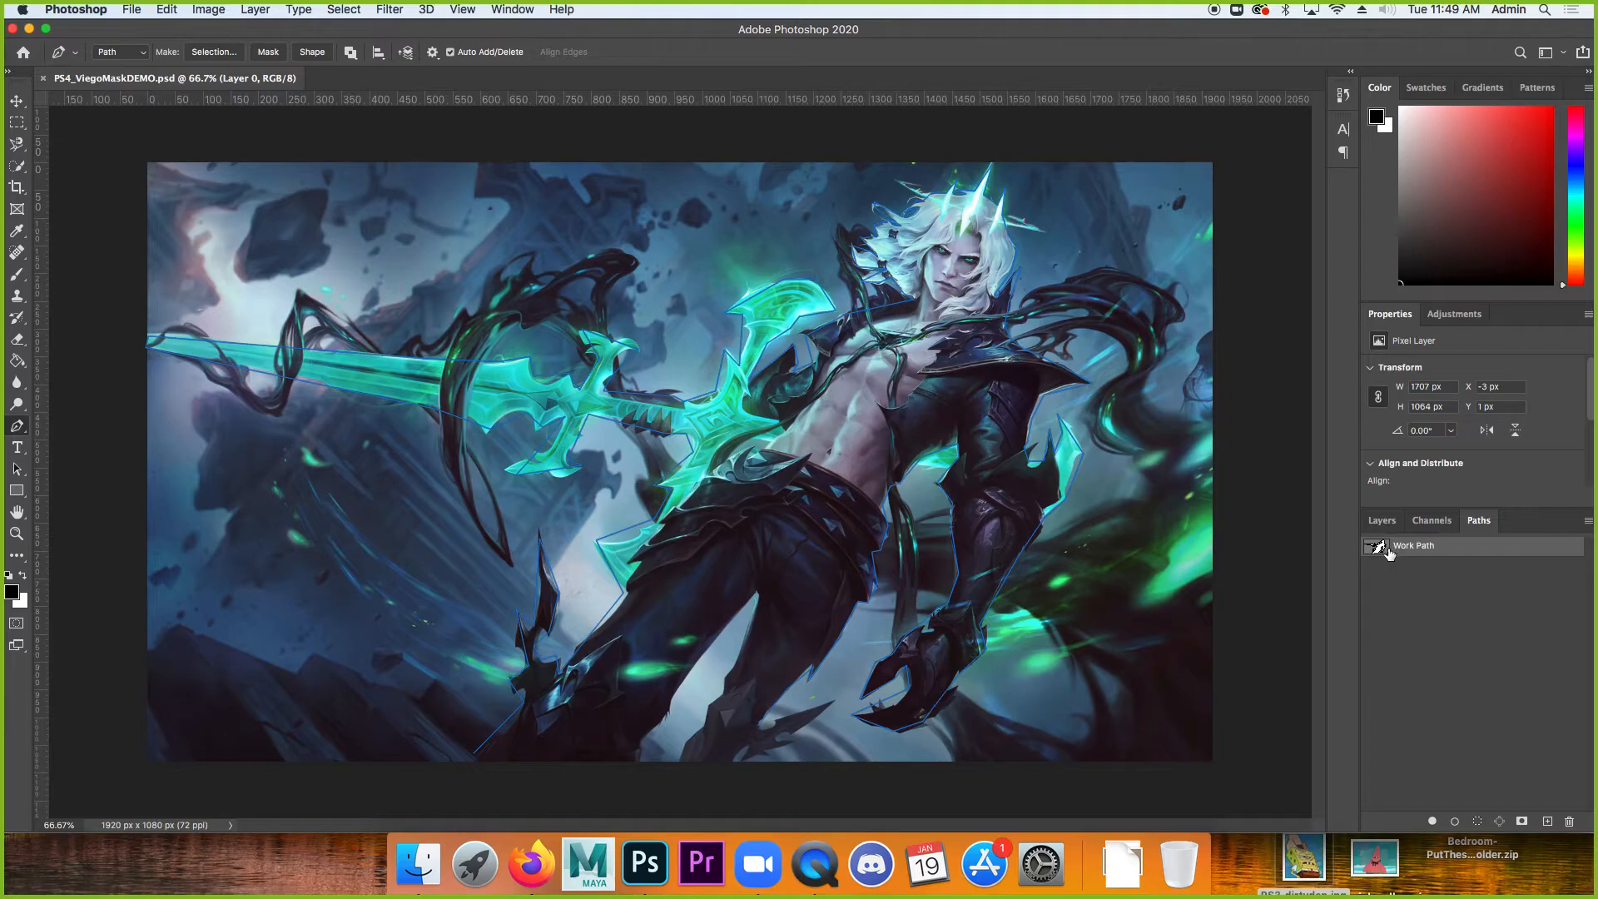
left_click(1378, 551, "super")
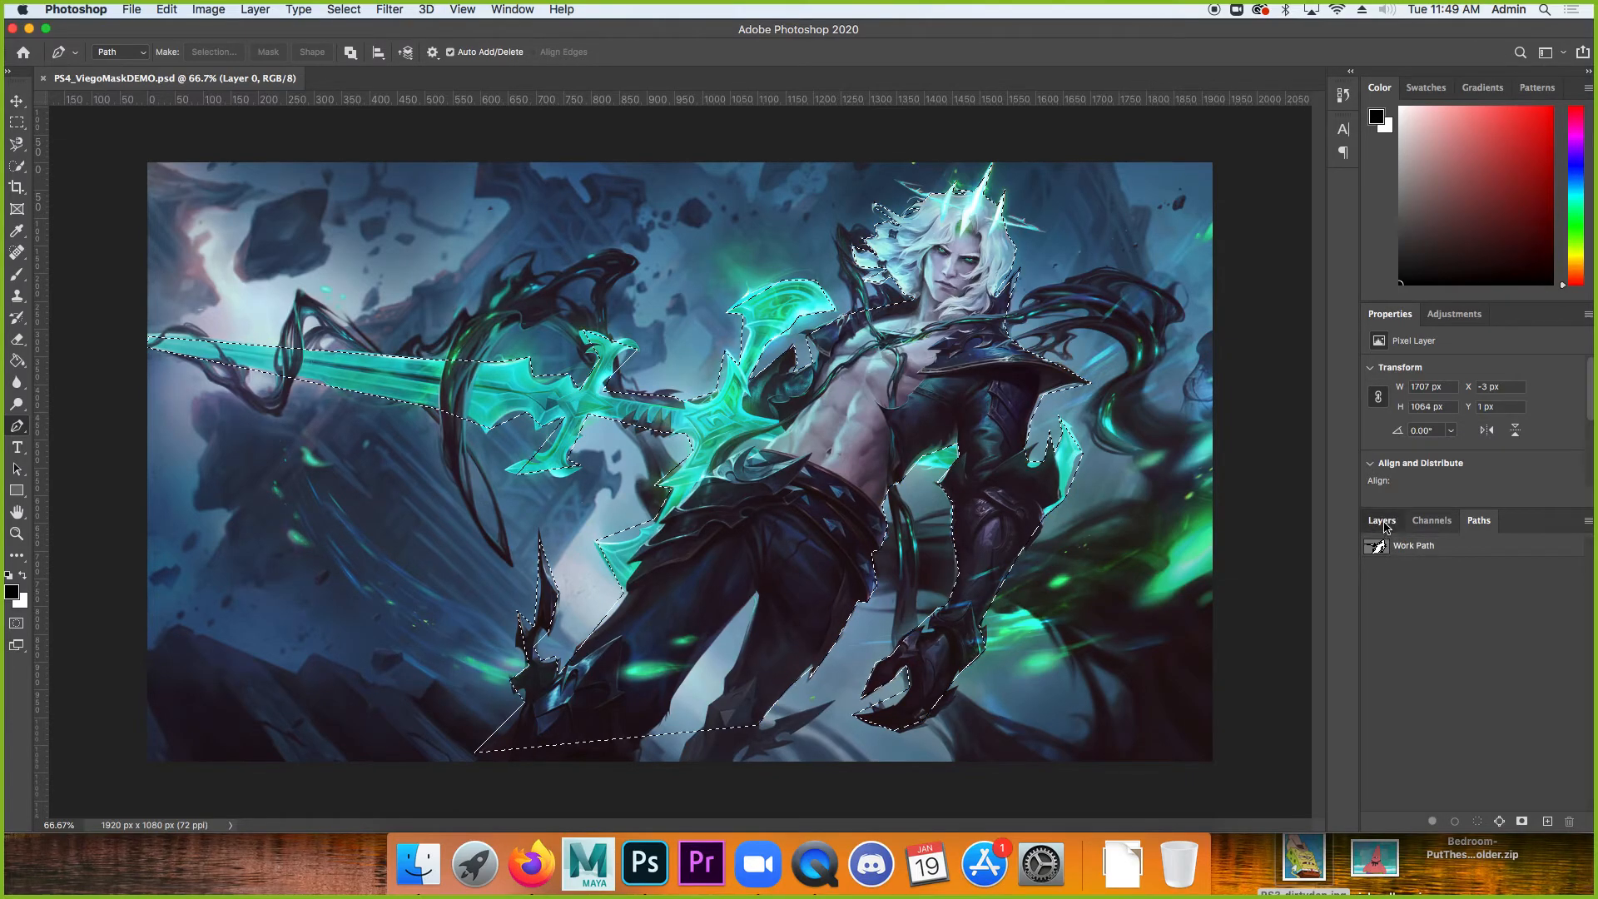
left_click(1383, 522)
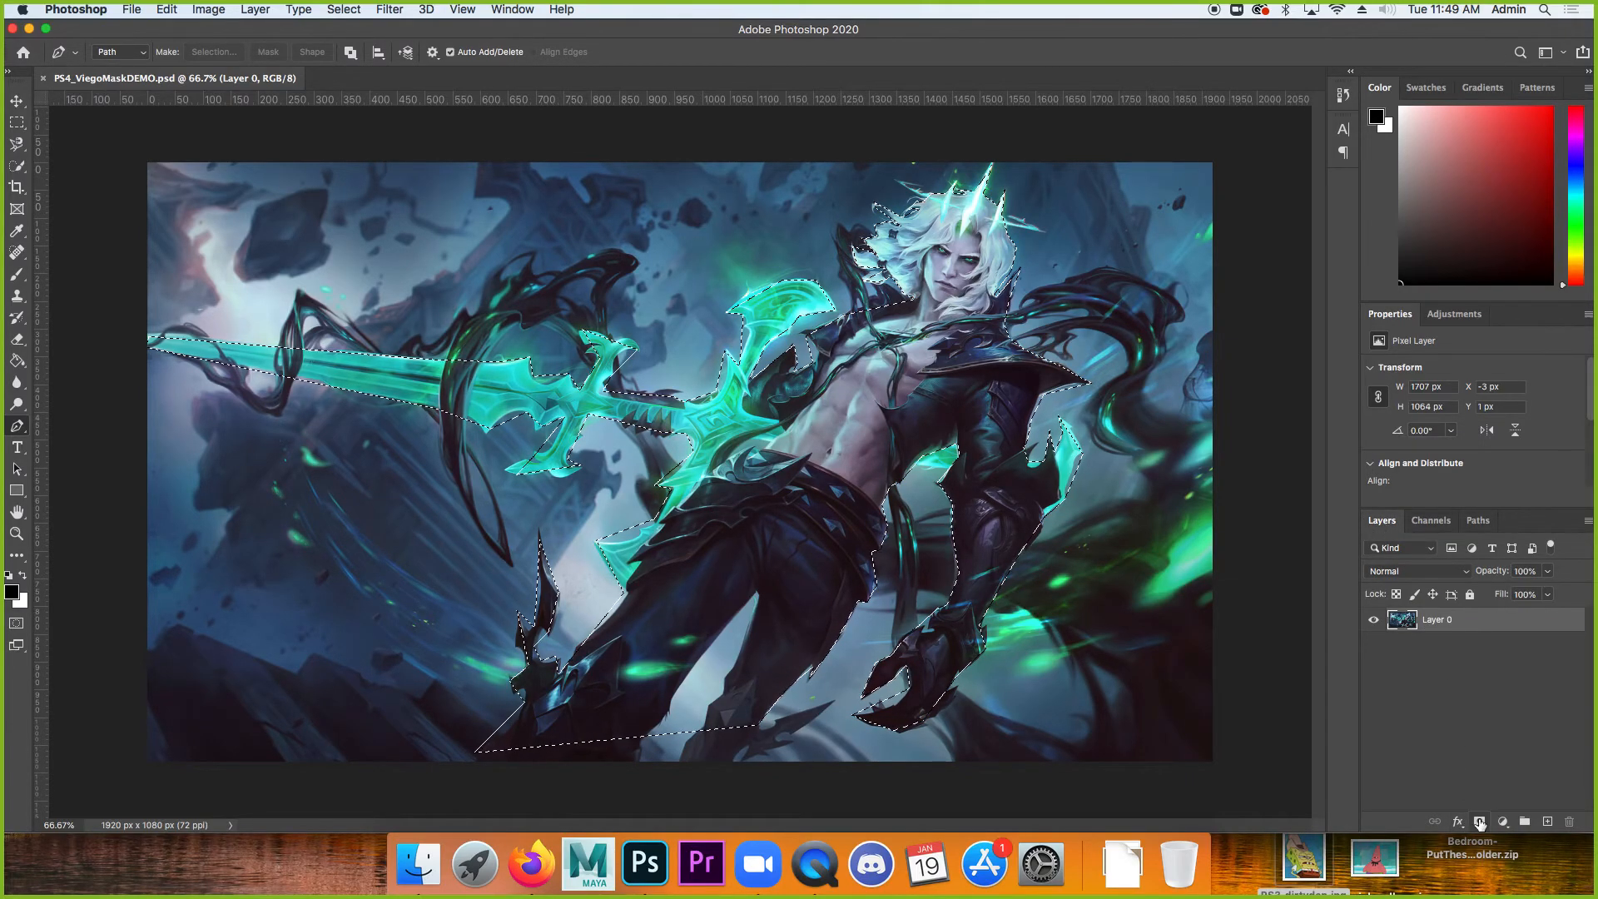
left_click(1480, 822)
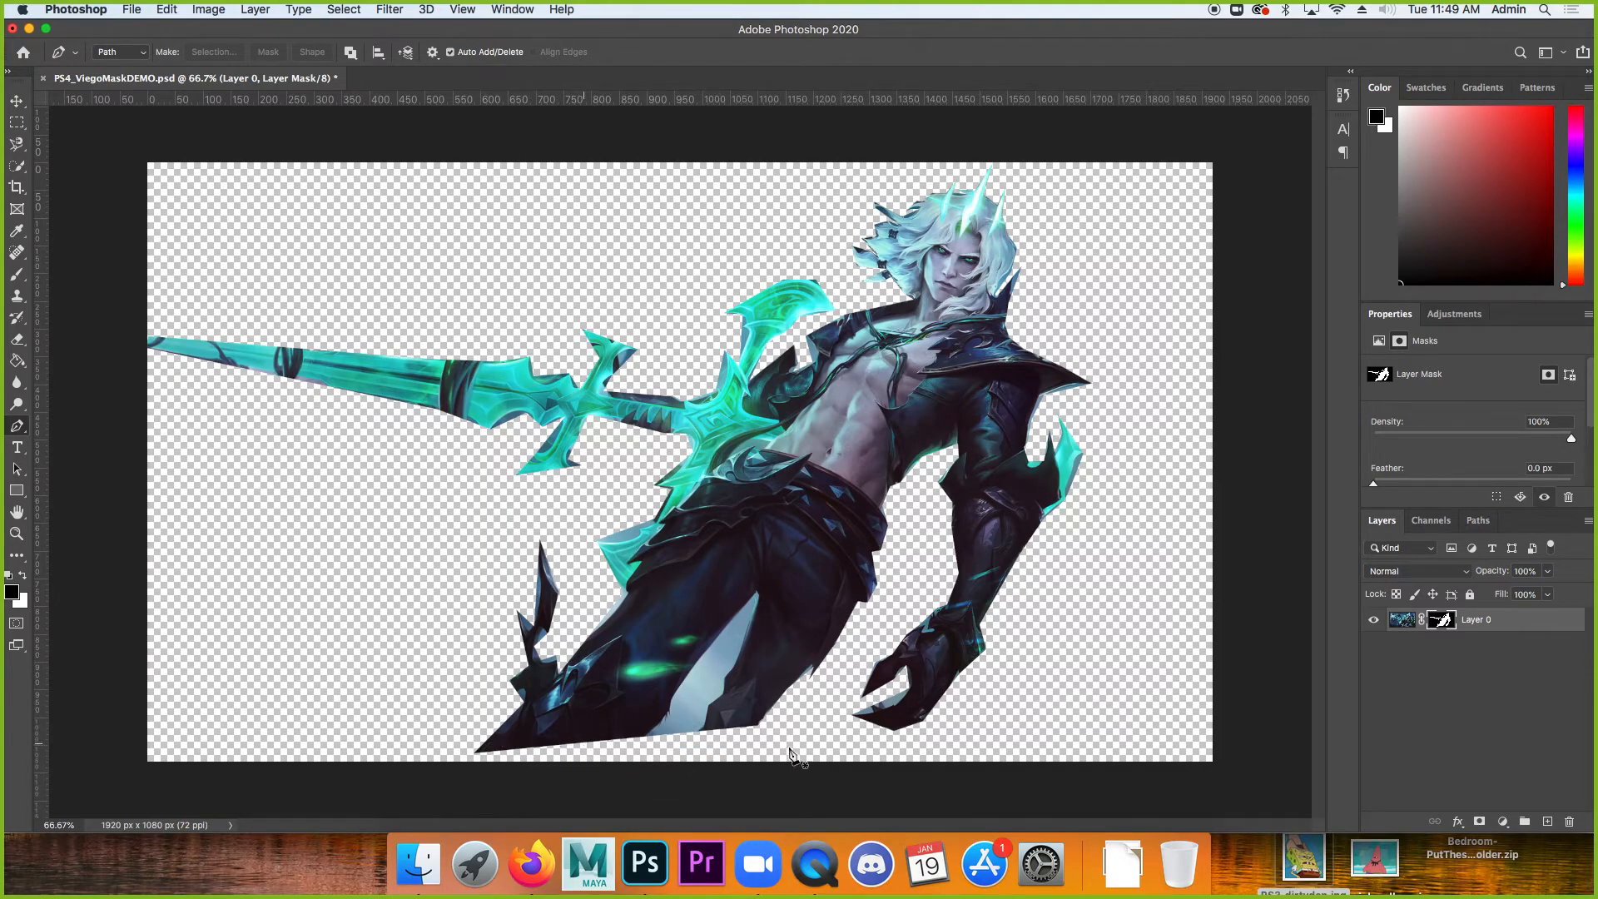
Examine the mask edges up close along the sword's hilt, guard and blade.
key("z")
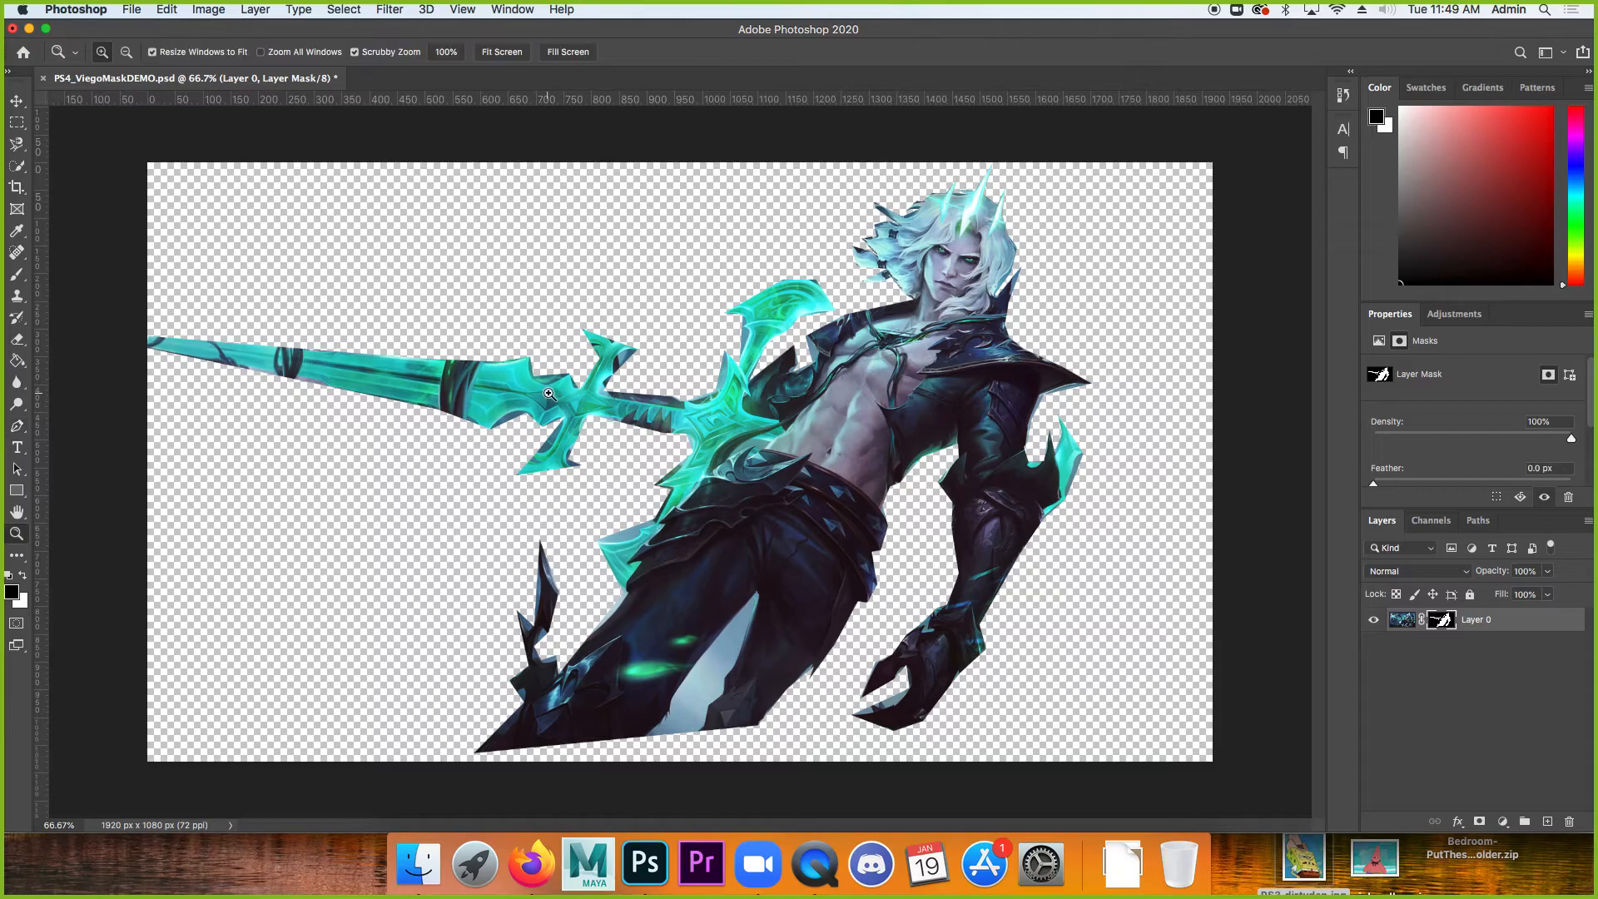
left_click(663, 413)
double_click(663, 413)
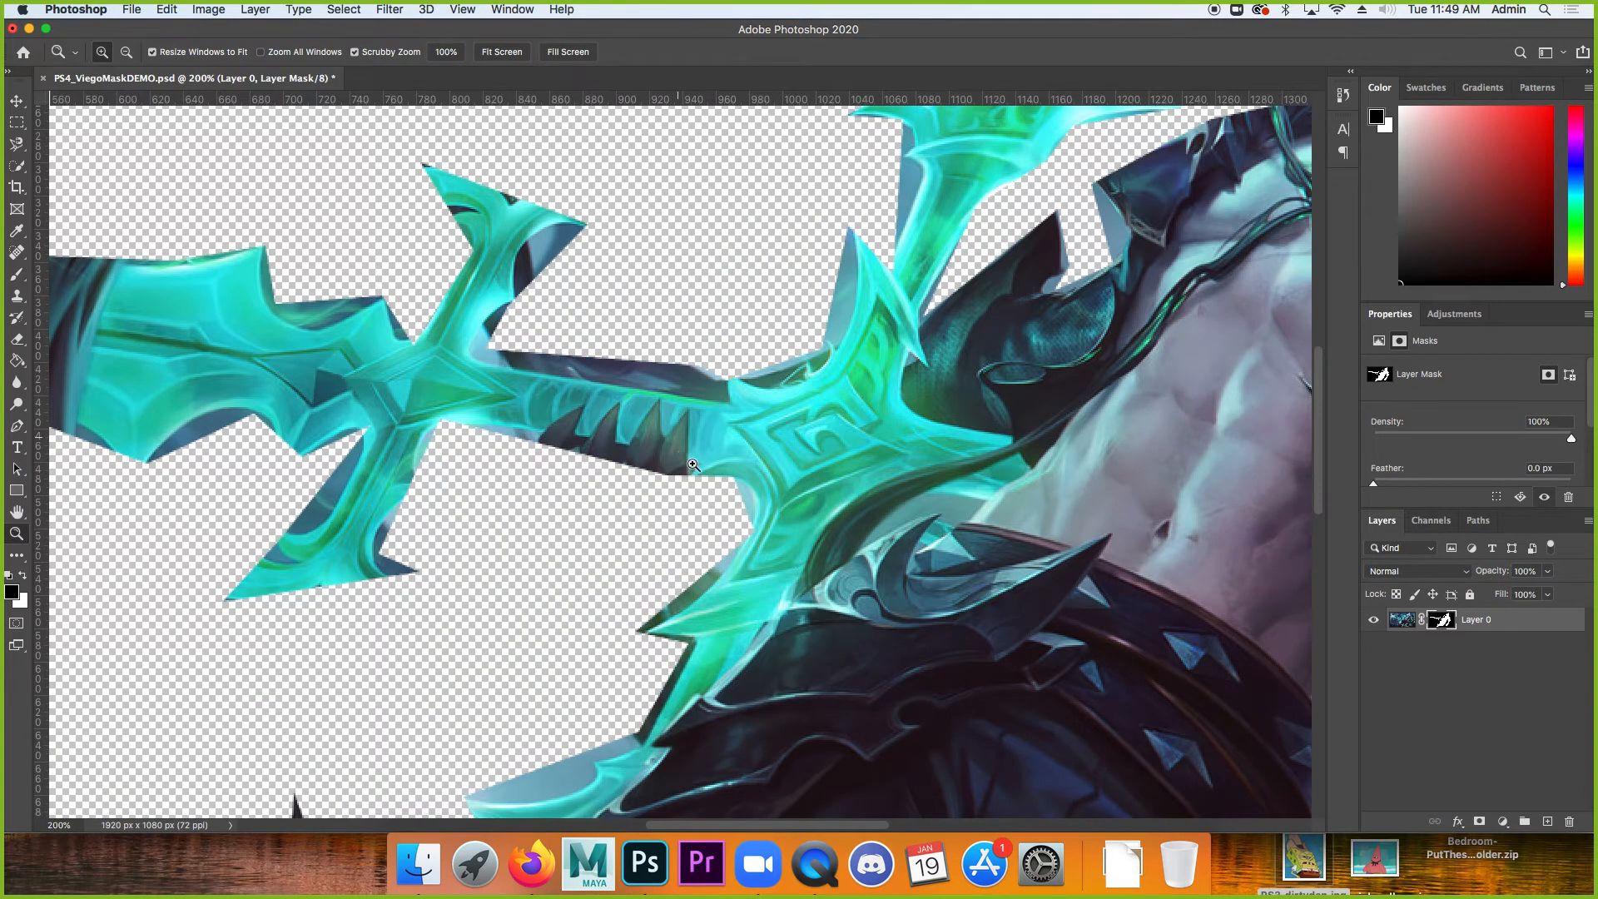
left_click_drag(434, 516, 655, 511)
left_click_drag(501, 379, 735, 458)
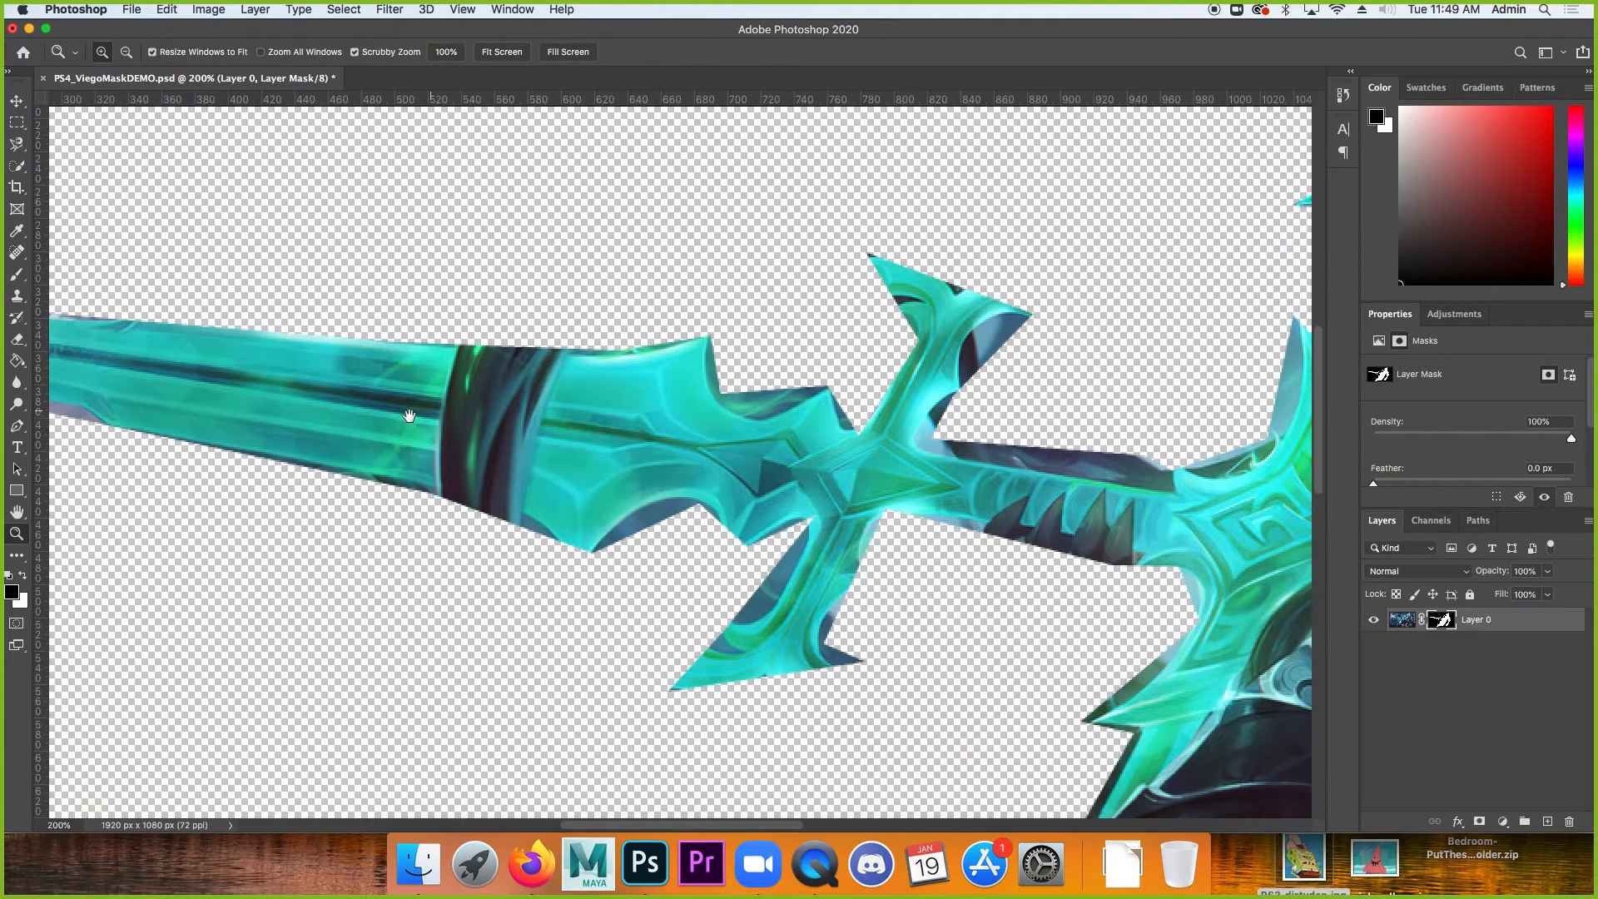
left_click_drag(425, 400, 824, 446)
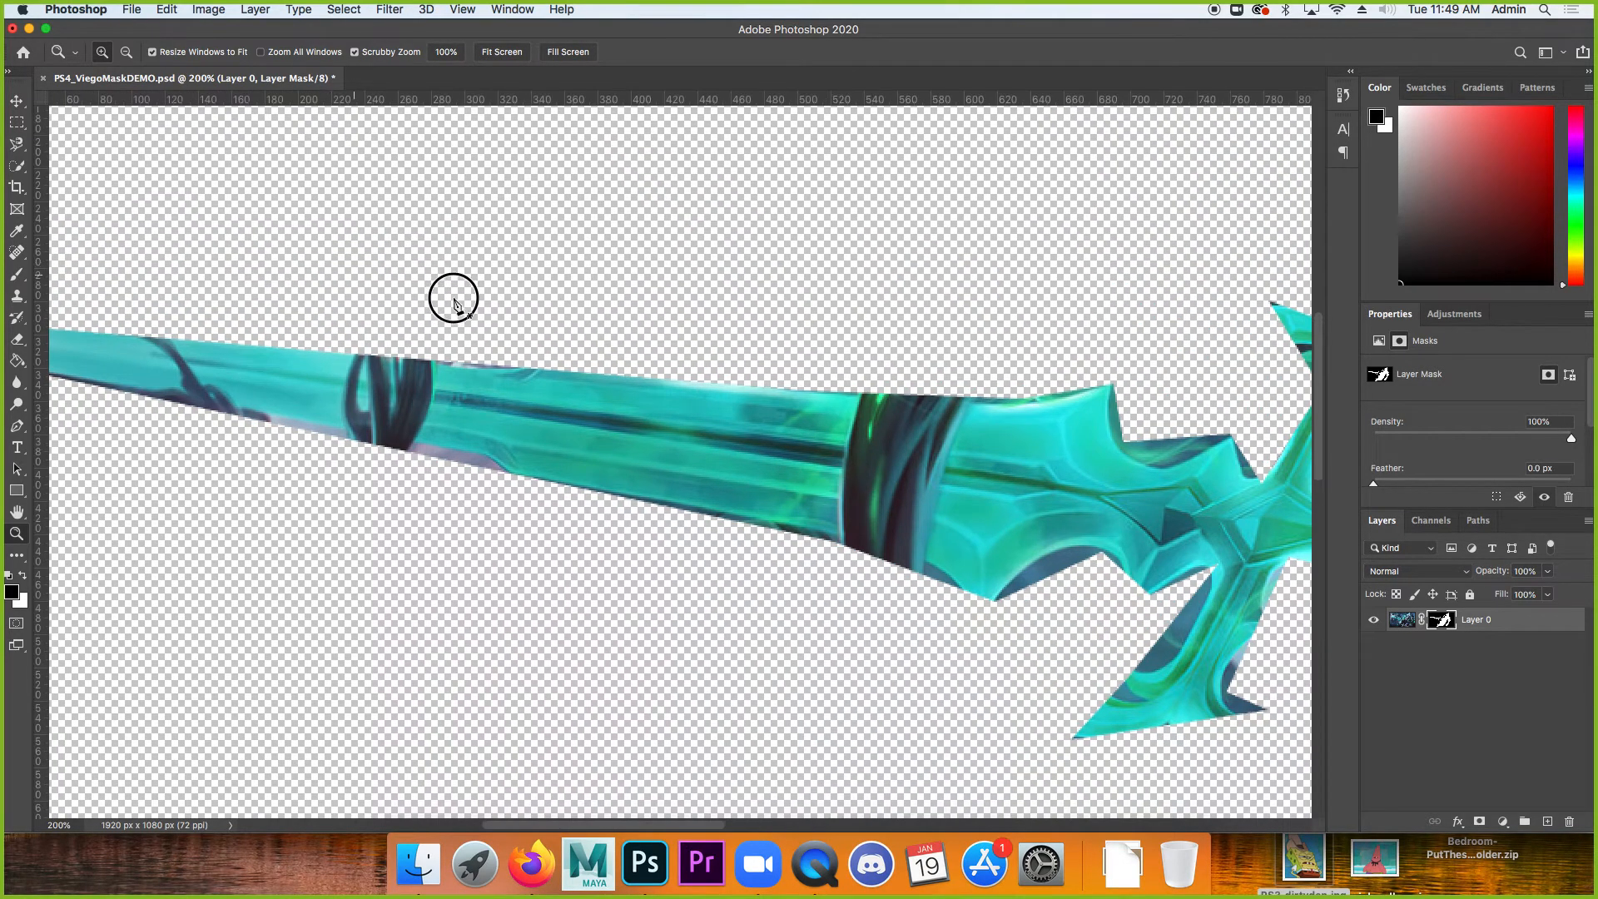
left_click_drag(450, 292, 214, 332)
scroll(812, 408, "right", 10)
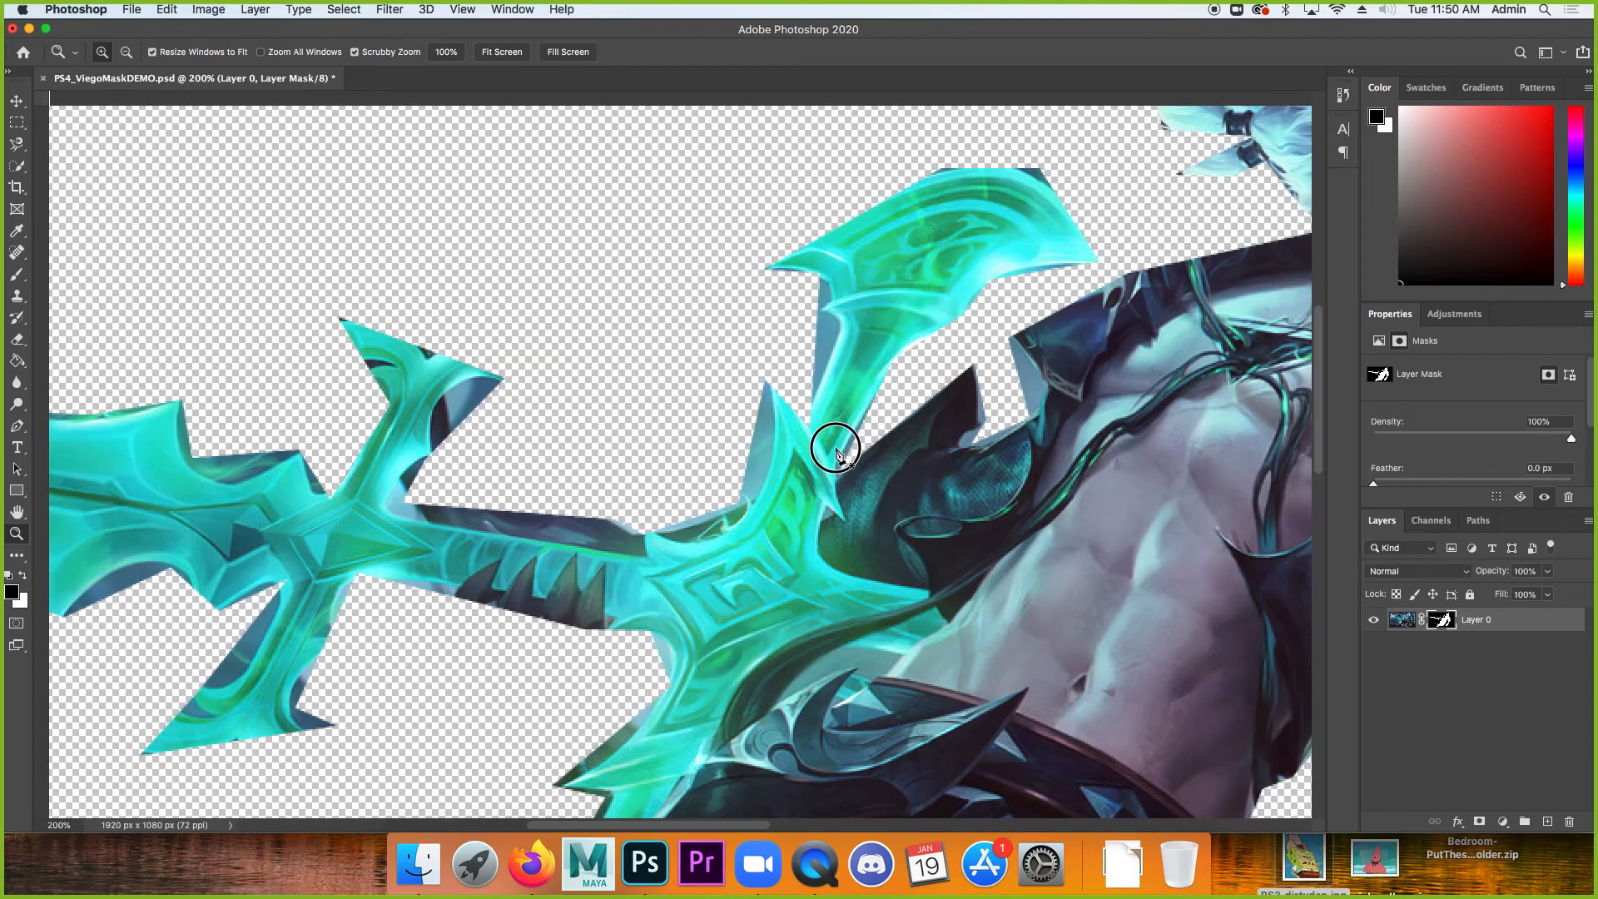
Examine the mask edges around Viego's hair, collar, arm, hand and legs.
scroll(800, 514, "up", 3)
left_click(949, 378, "alt")
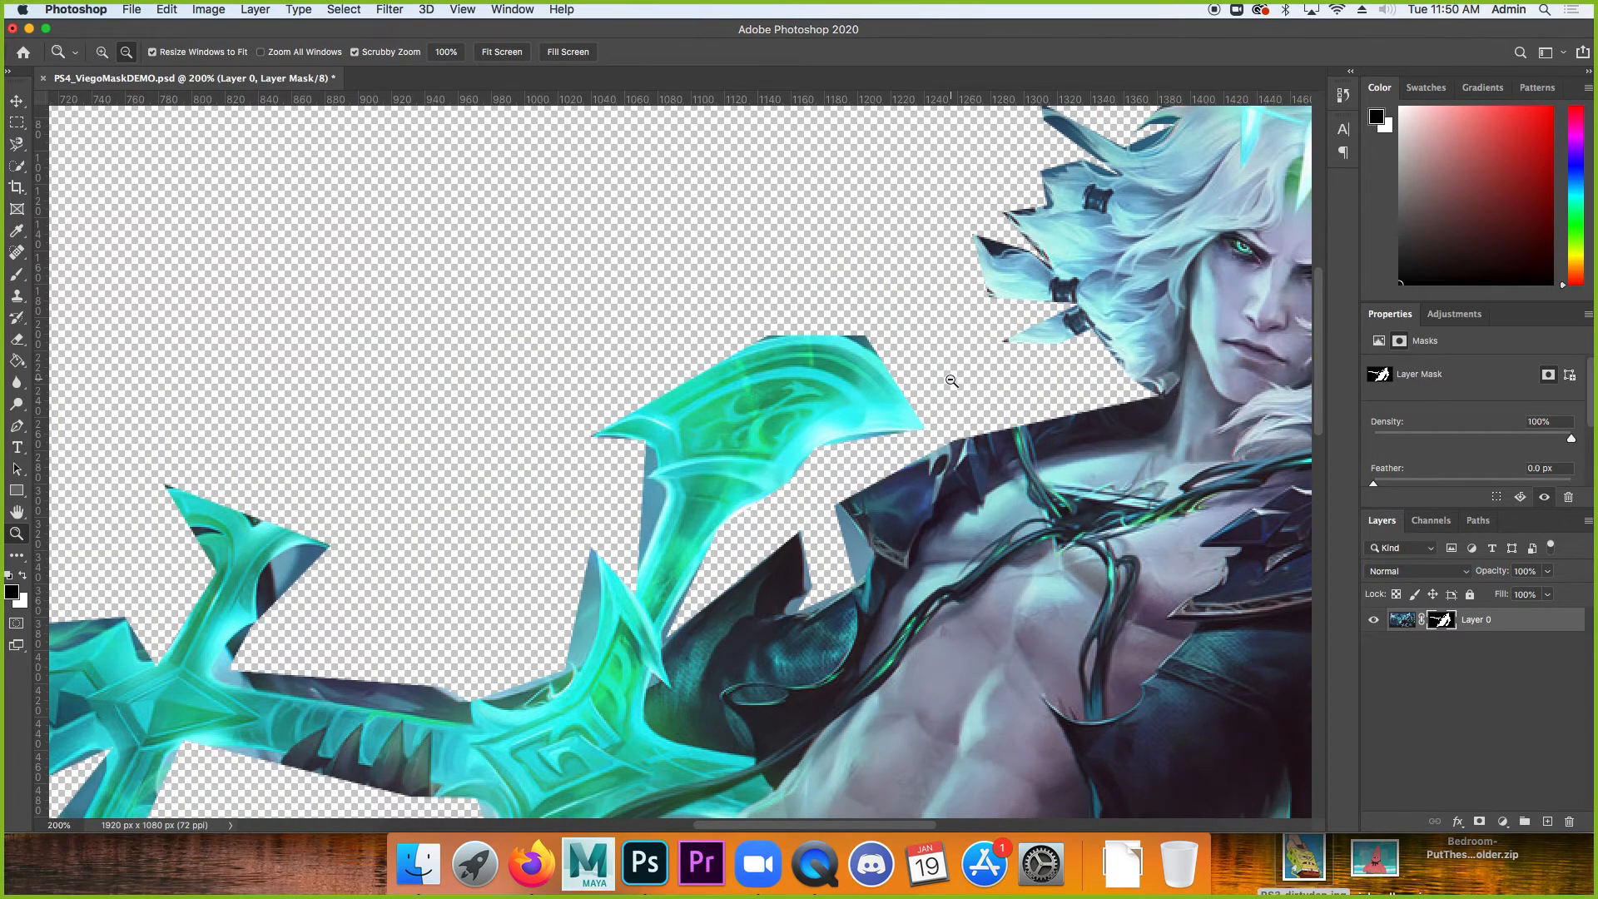
left_click_drag(1019, 309, 956, 346)
key("super+r")
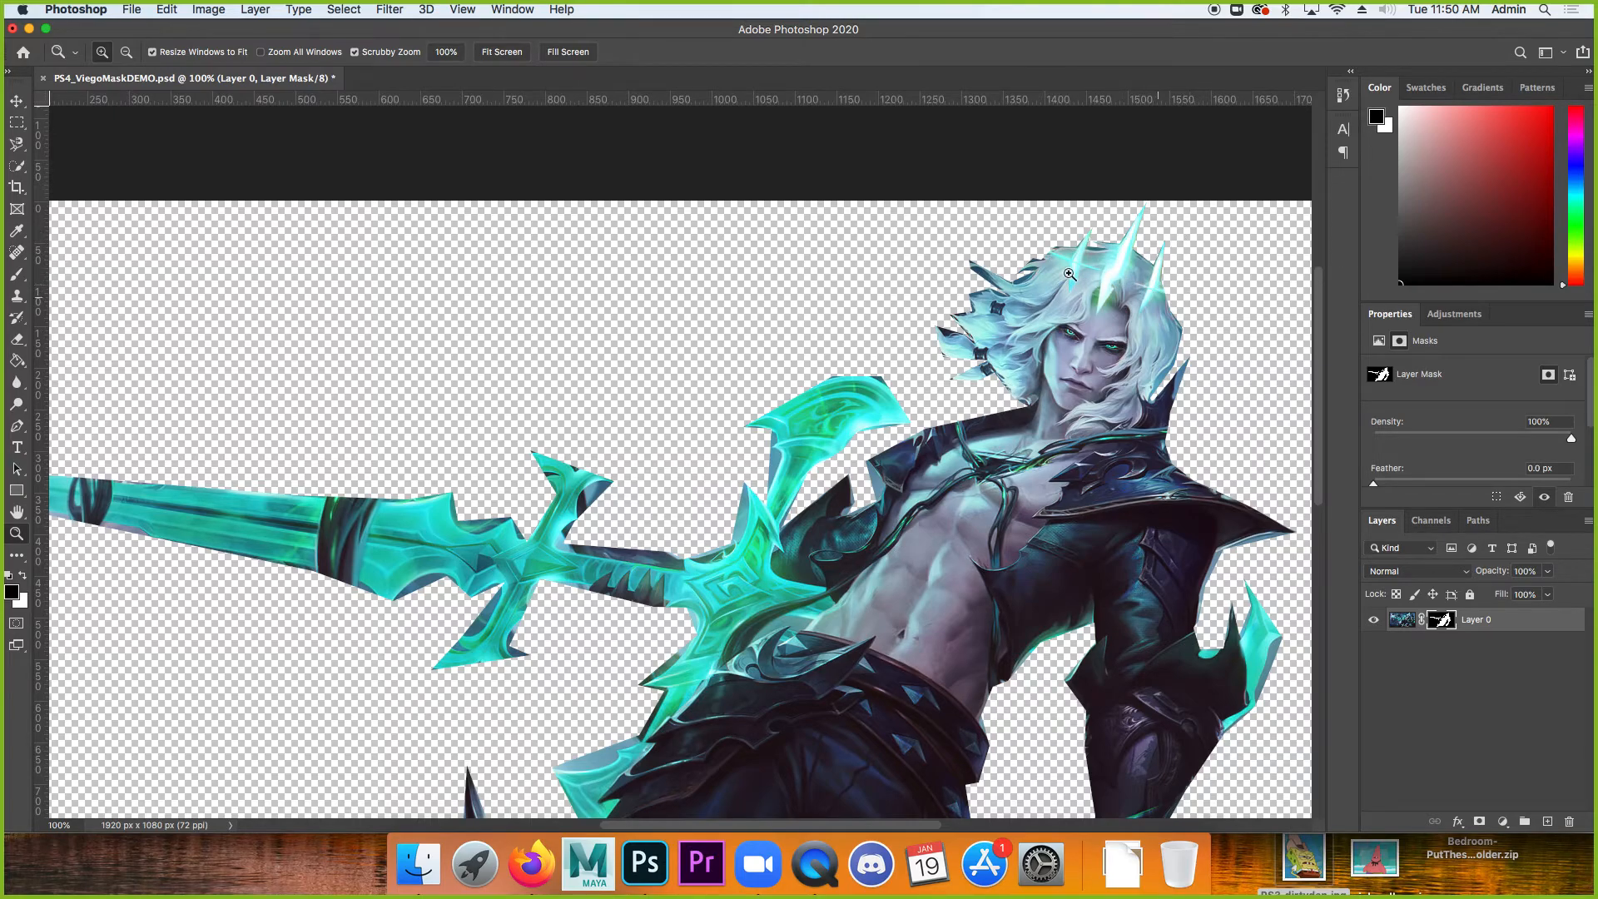
left_click_drag(1161, 391, 1023, 310)
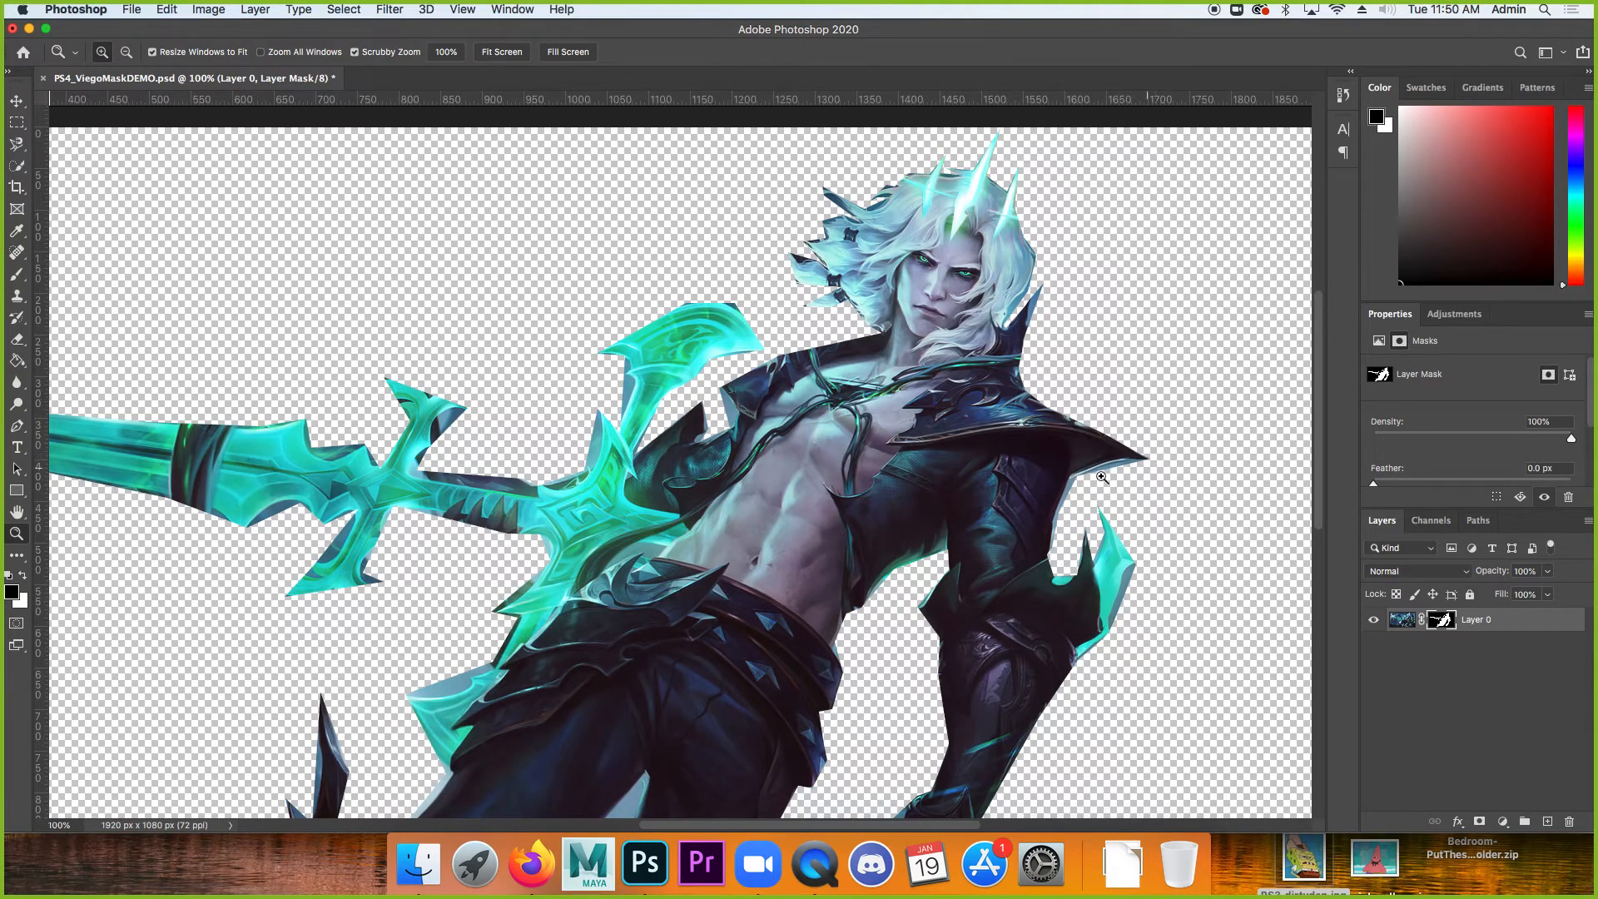
scroll(1047, 558, "down", 5)
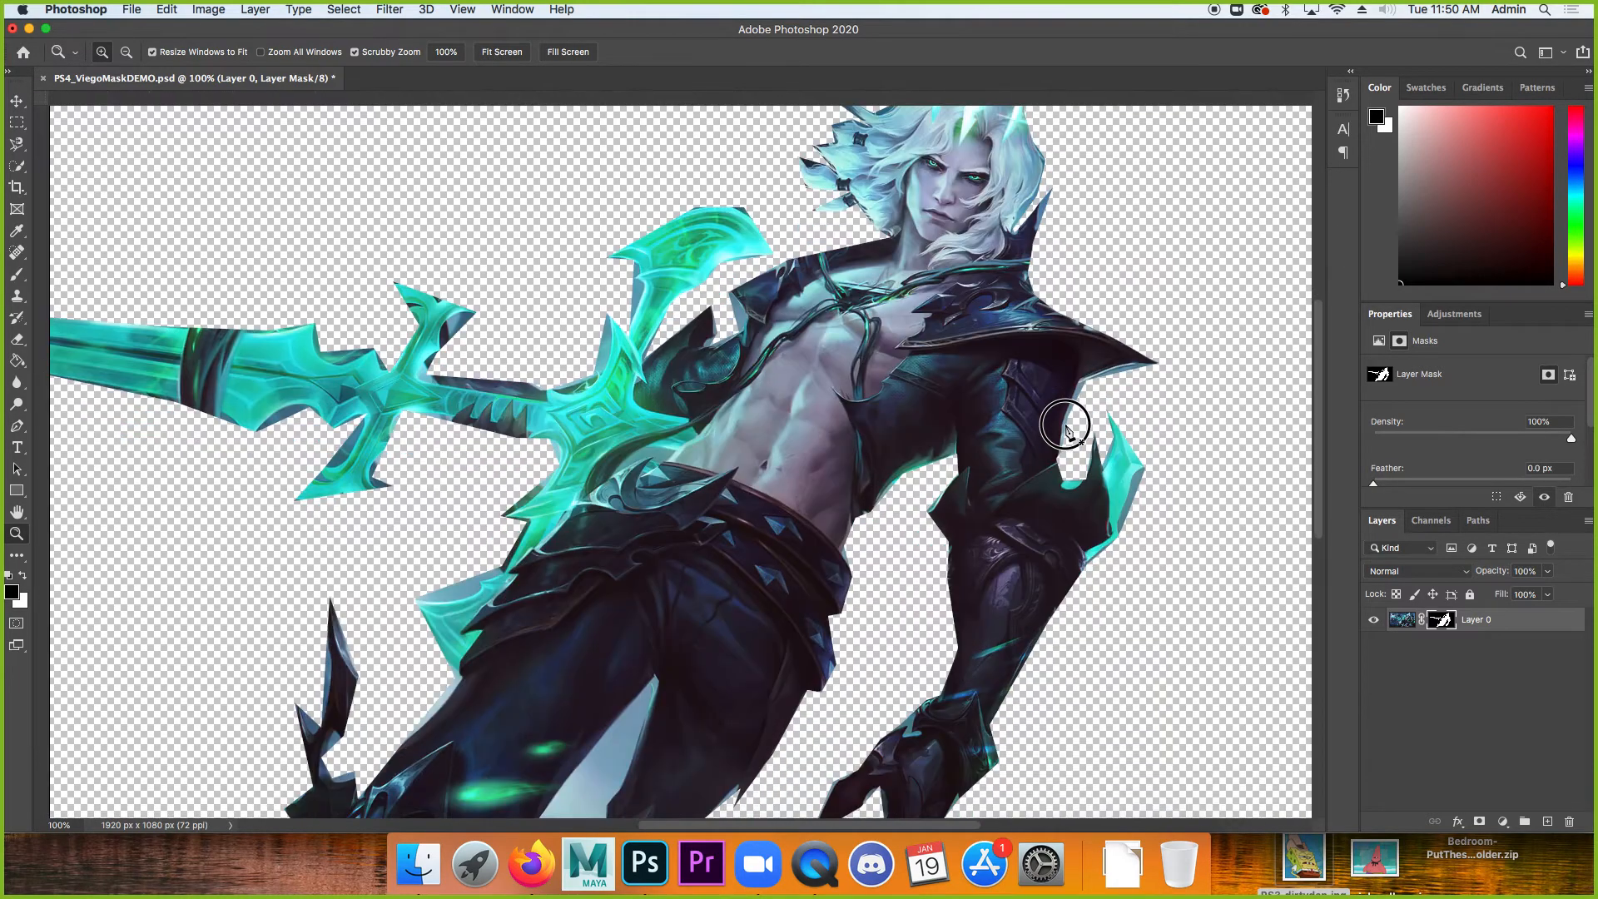
left_click_drag(1106, 500, 1134, 360)
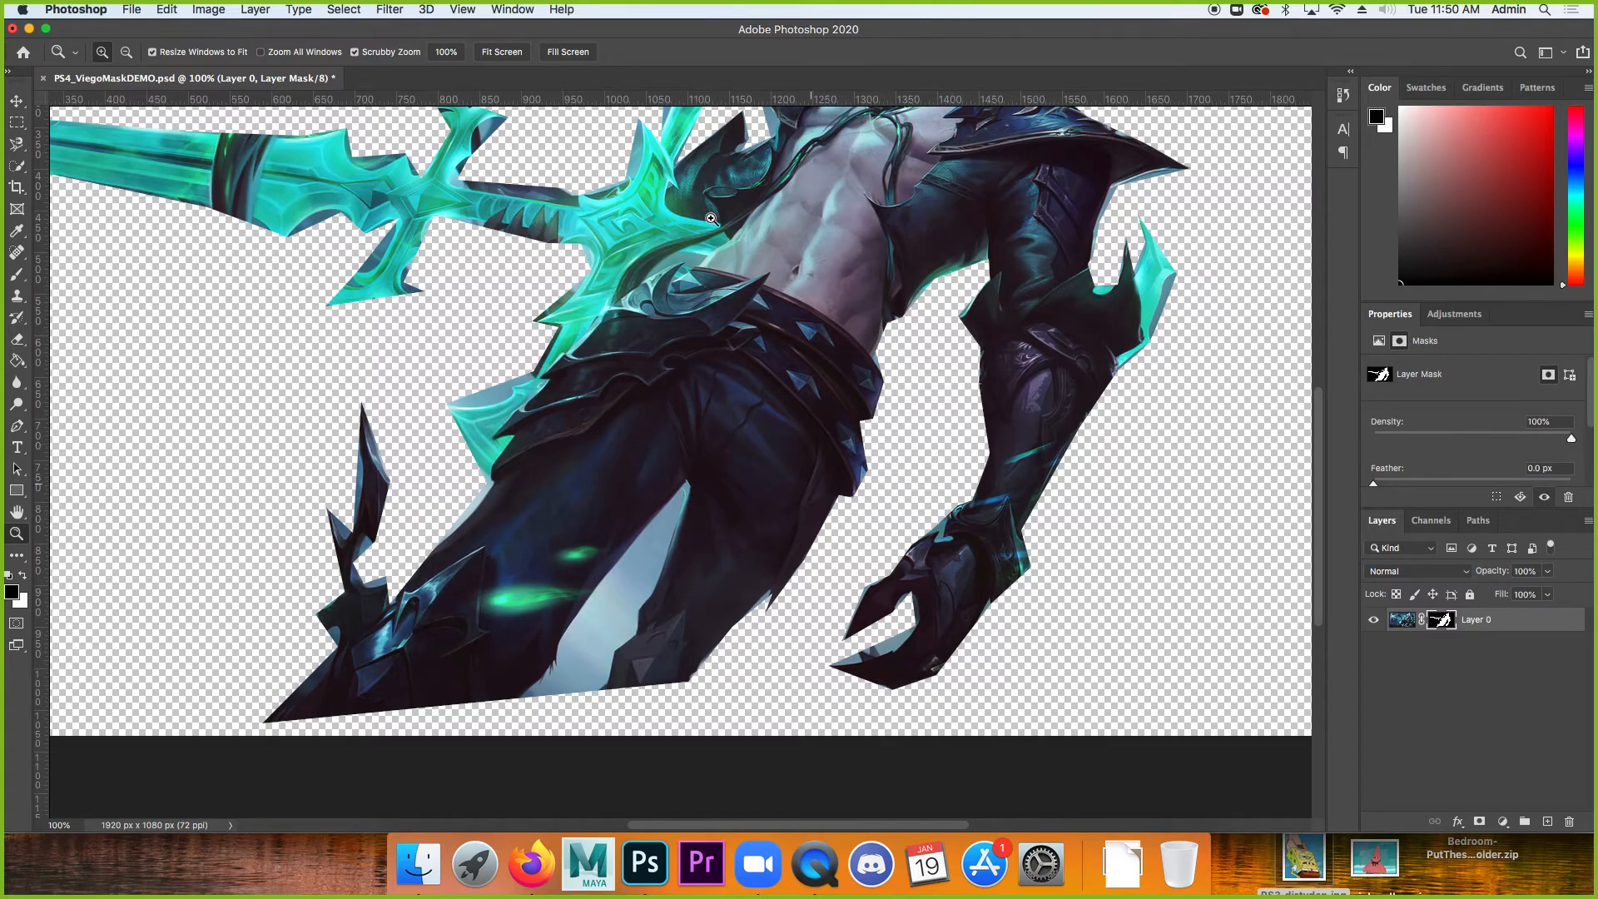
left_click_drag(807, 278, 797, 352)
key("p")
key("super+r")
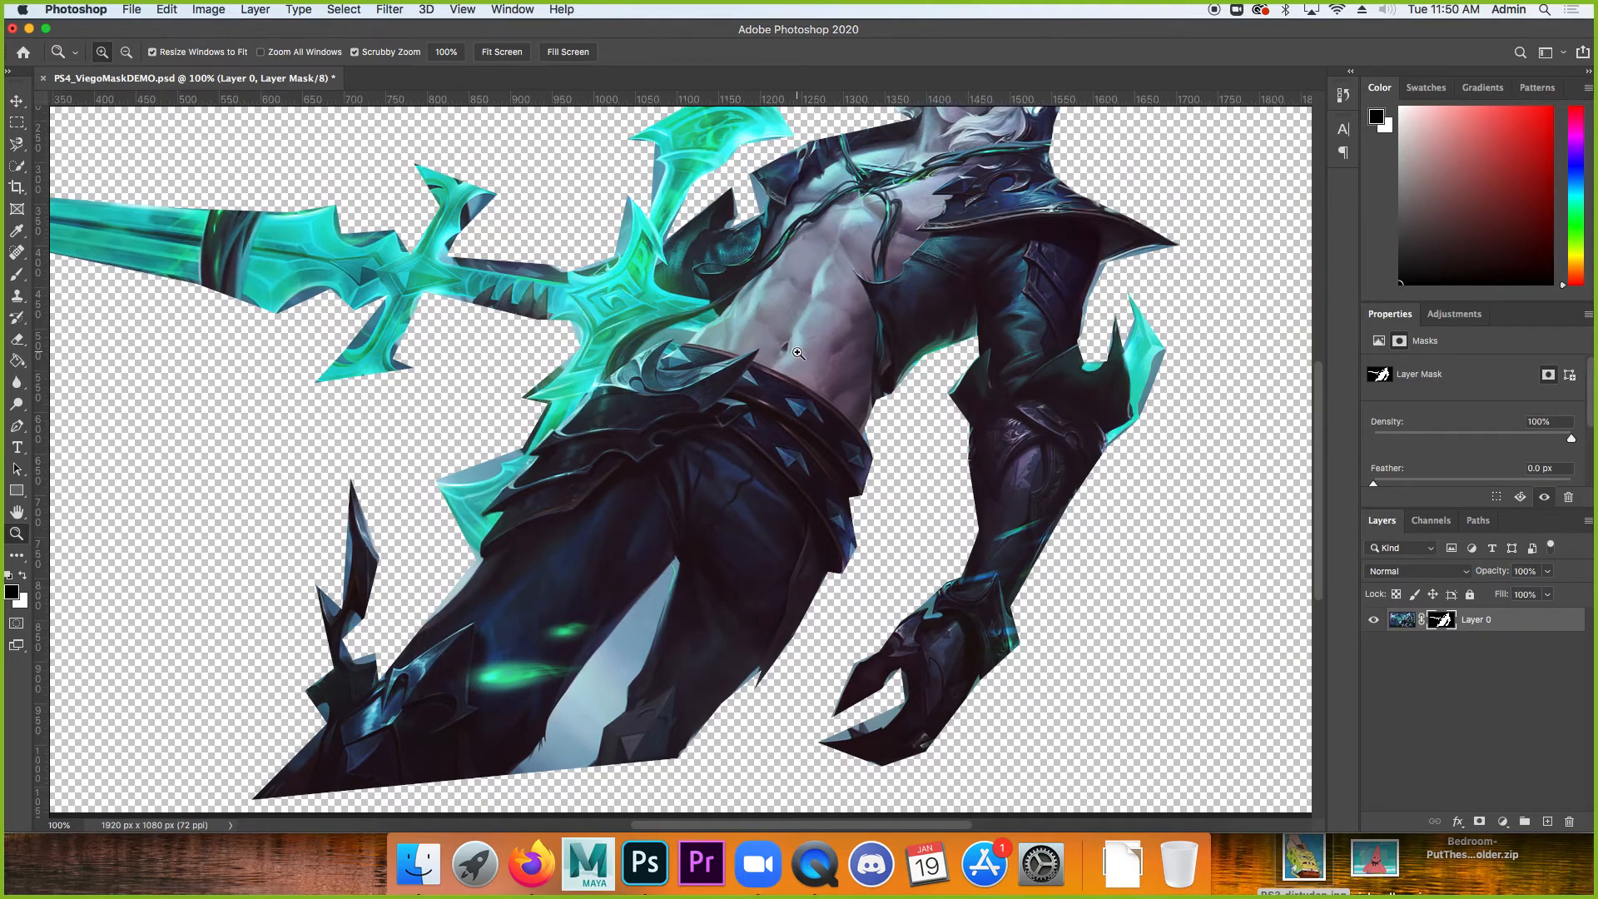
left_click_drag(701, 332, 757, 407)
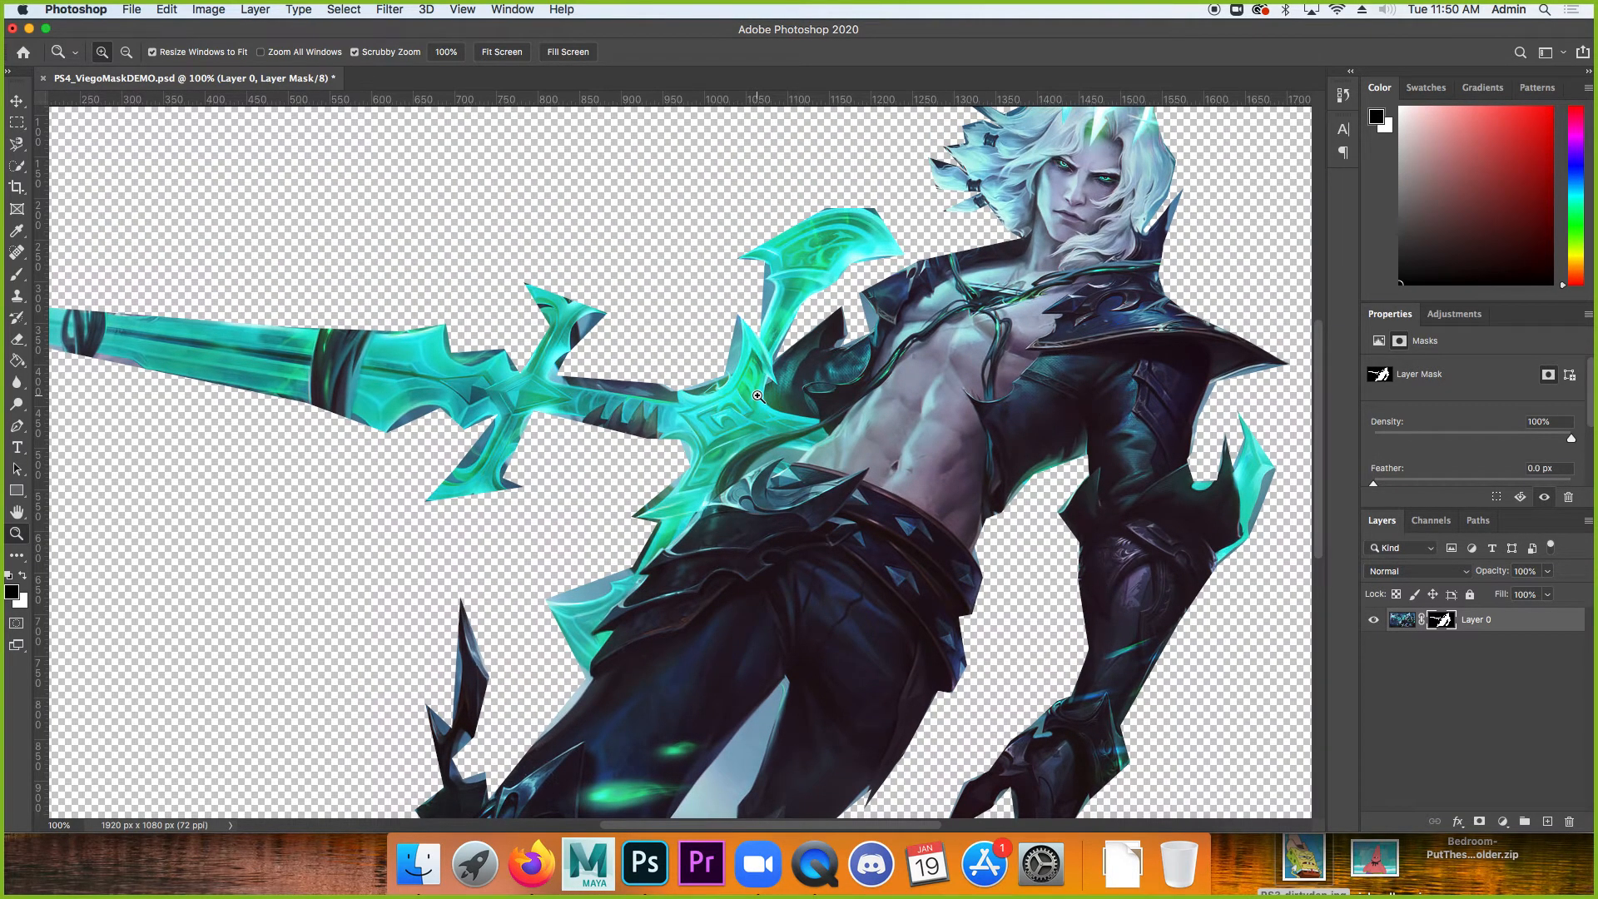
Disable the layer mask on Layer 0 with Viego's belt and waist in close view.
left_click(528, 412, "alt")
left_click(527, 413, "alt")
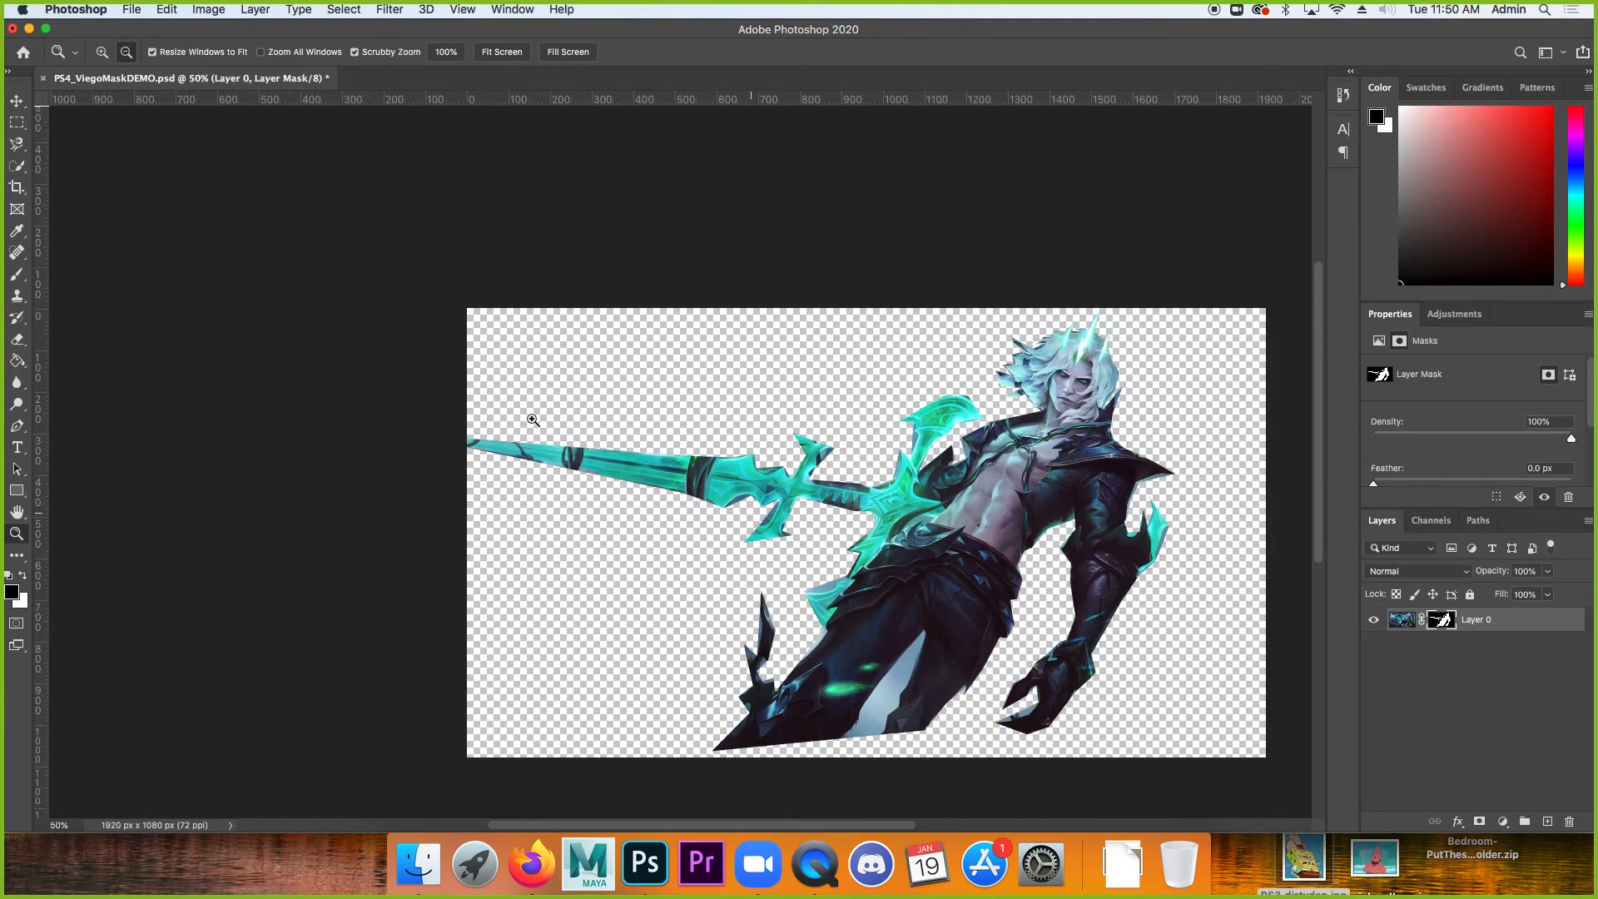
left_click(793, 519)
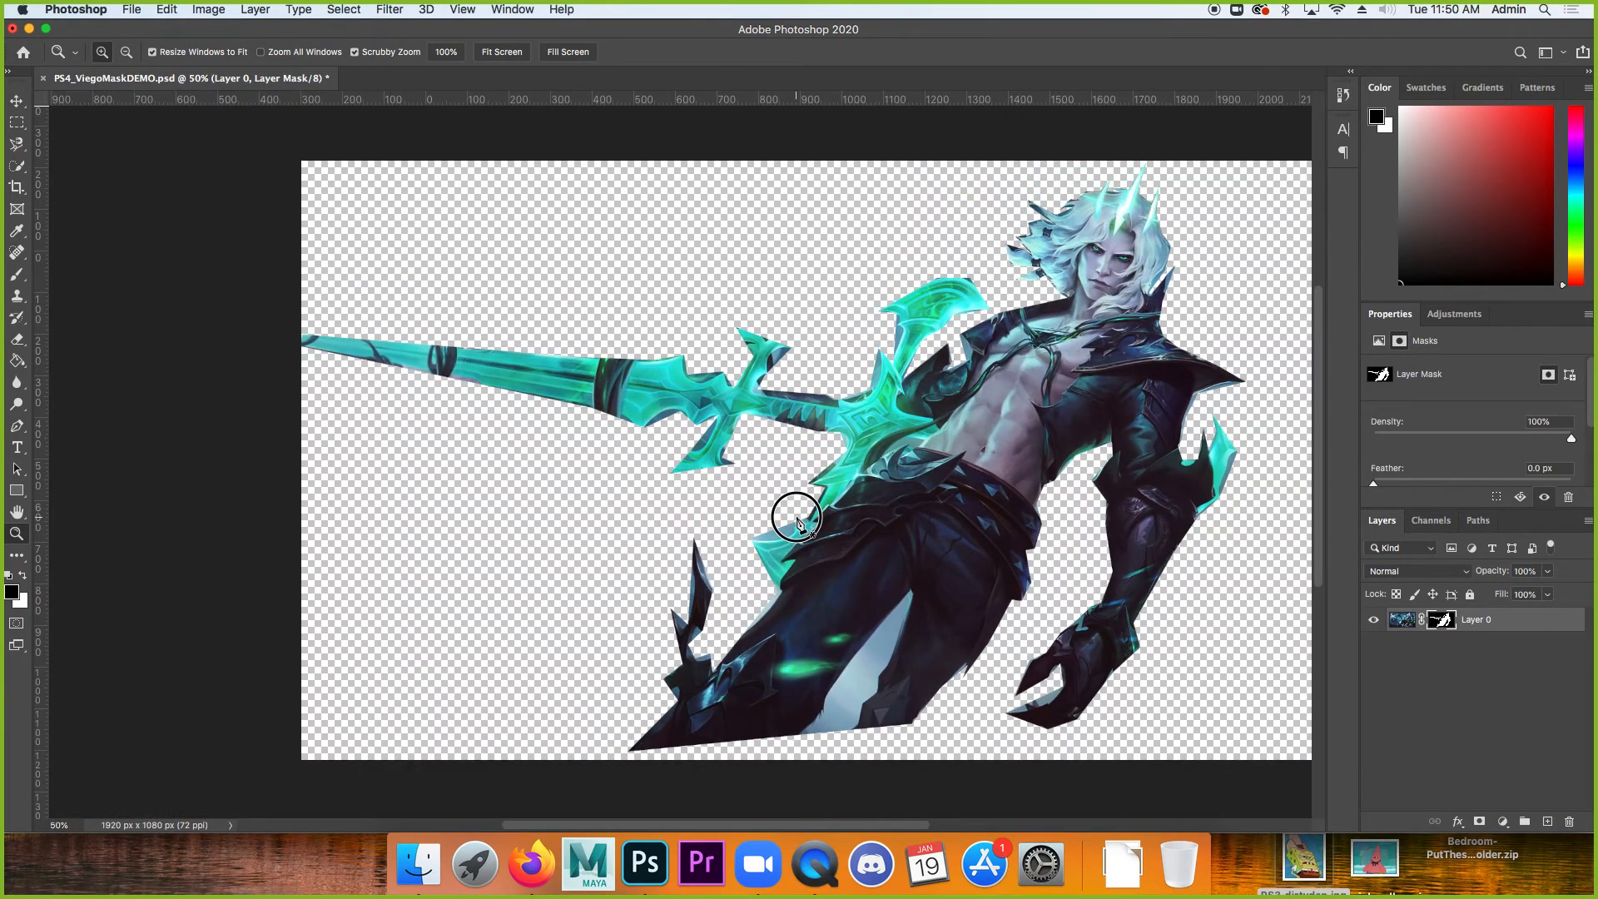
left_click_drag(796, 520, 1058, 519)
scroll(998, 520, "right", 5)
right_click(1443, 620)
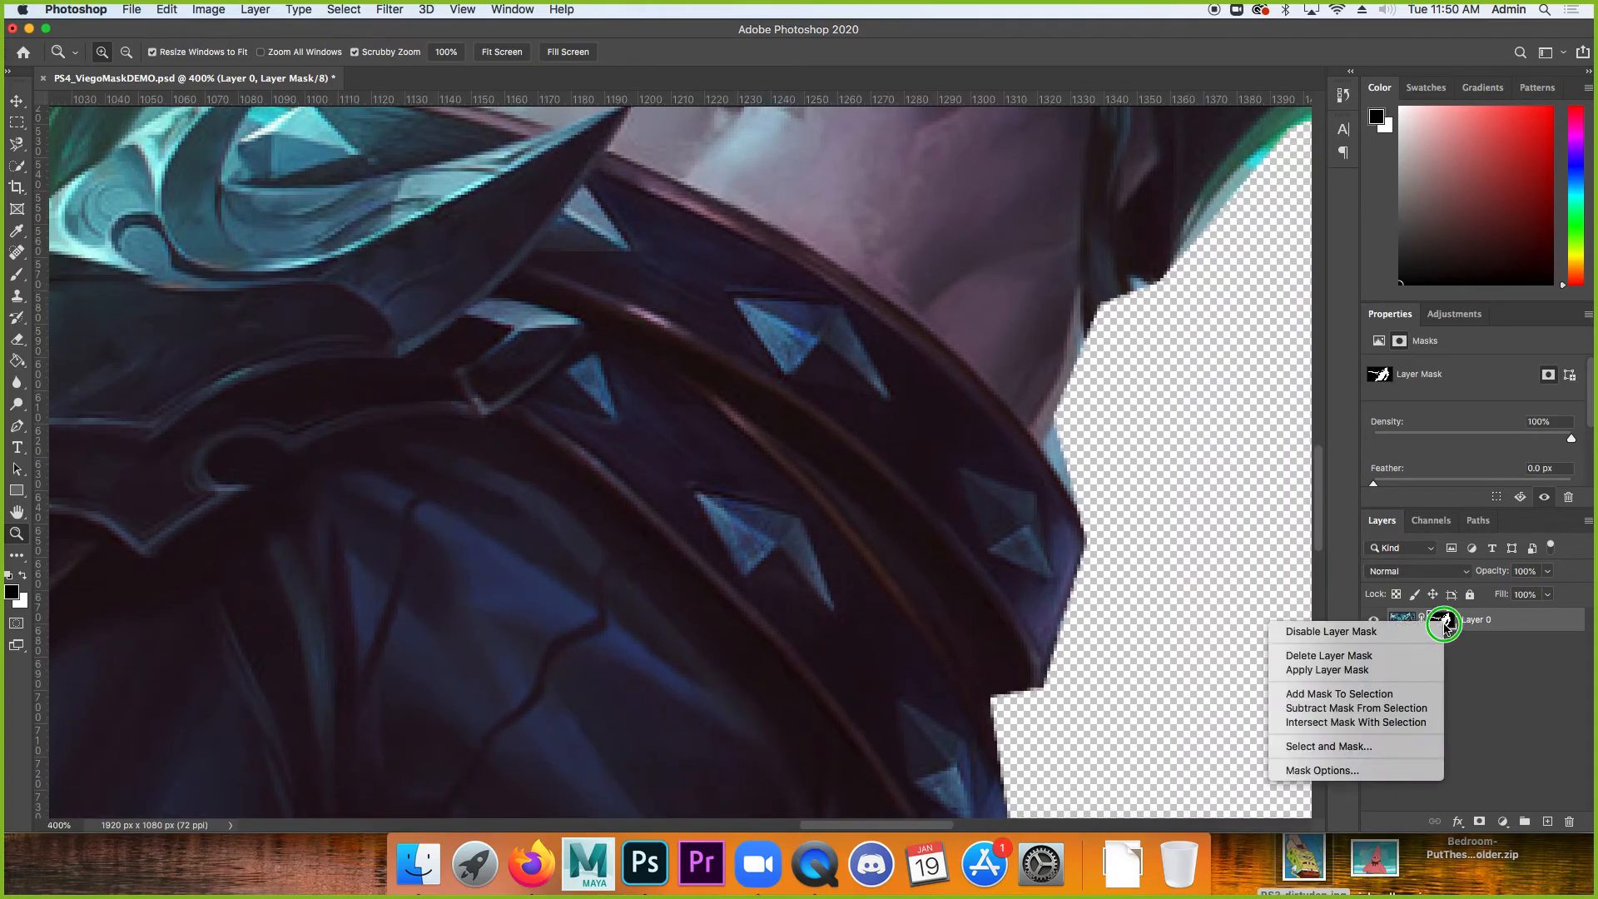
left_click(1406, 632)
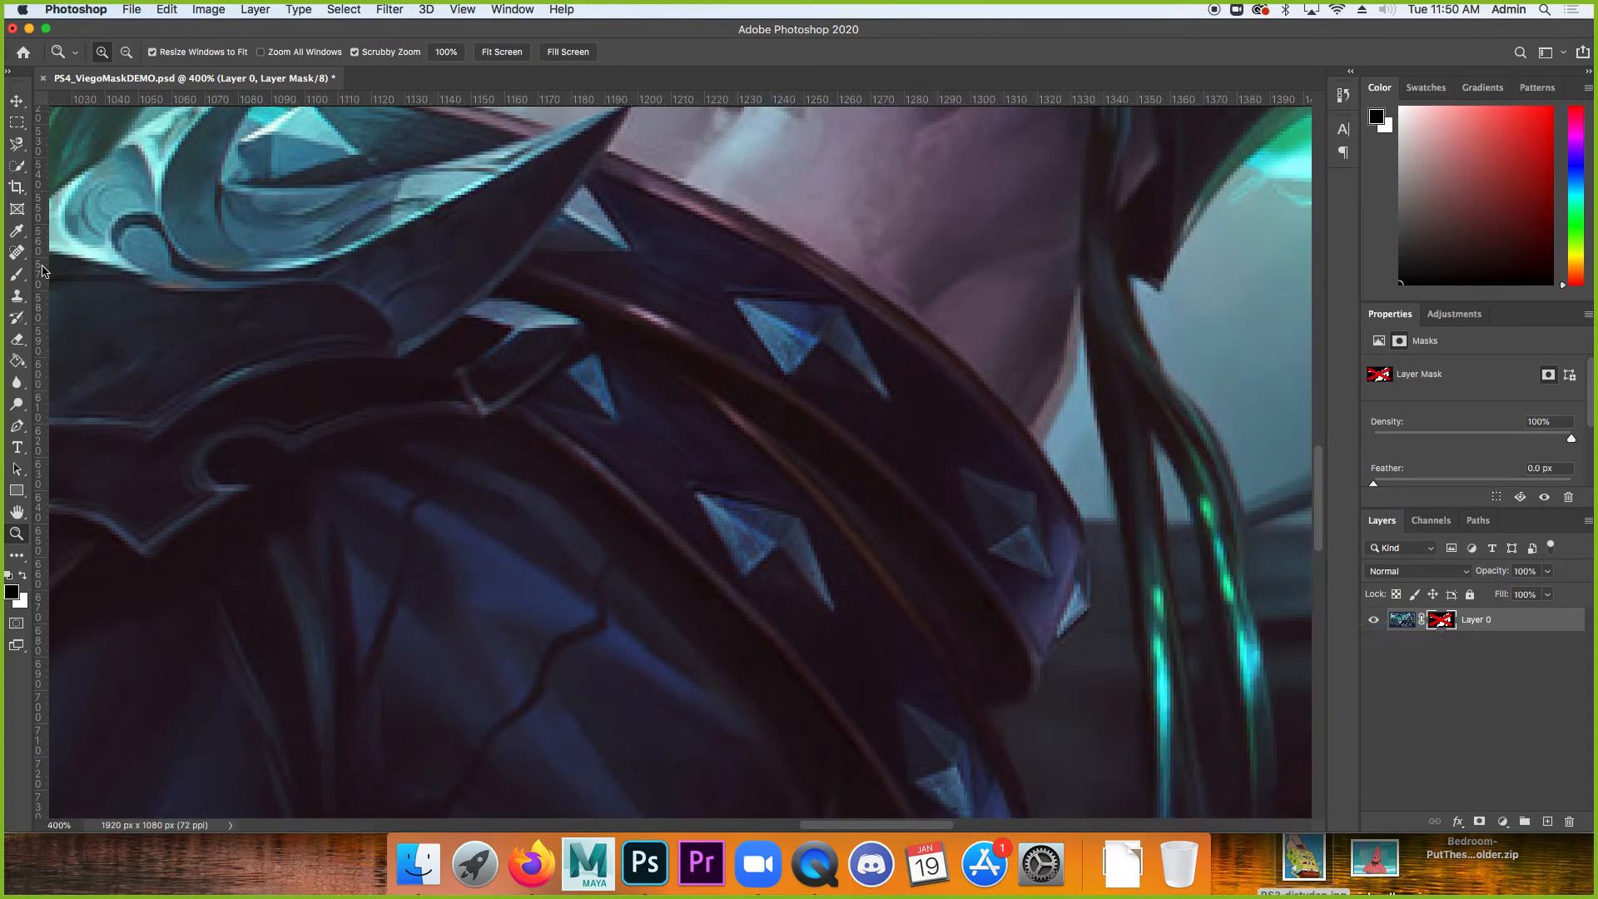
Start a Pen tool path at the dark cloth's lower tip, beside the straps hanging next to Viego's waist.
left_click(16, 425)
left_click_drag(913, 247, 700, 409)
key("super+r")
scroll(910, 467, "right", 5)
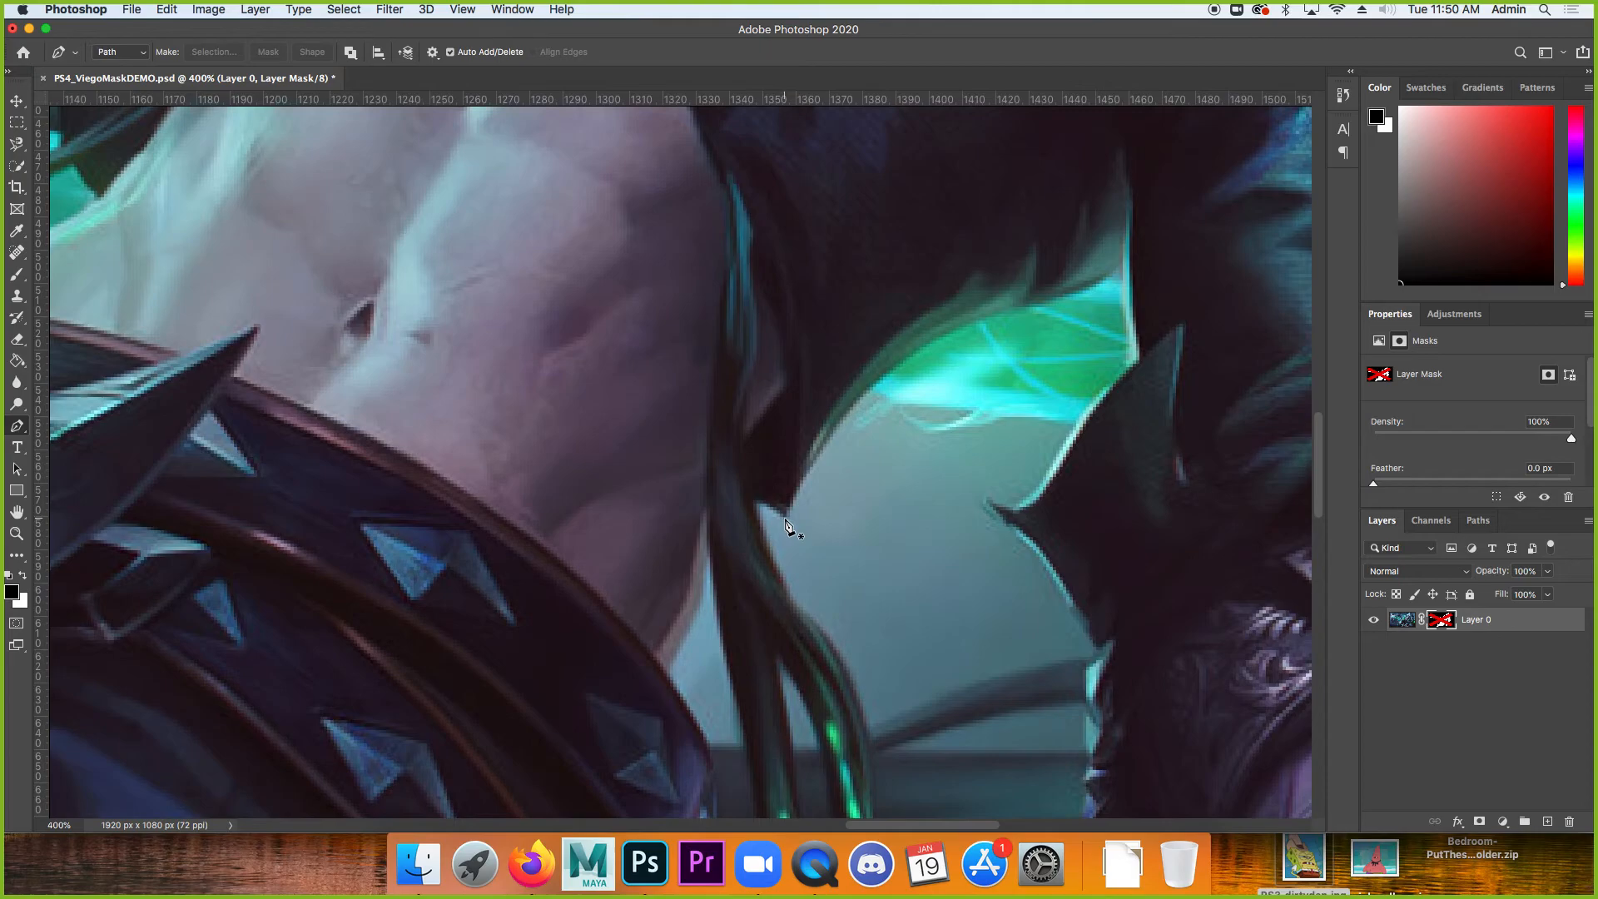
left_click(785, 514)
left_click_drag(829, 436, 846, 418)
key("super+z")
left_click_drag(1013, 313, 1196, 245)
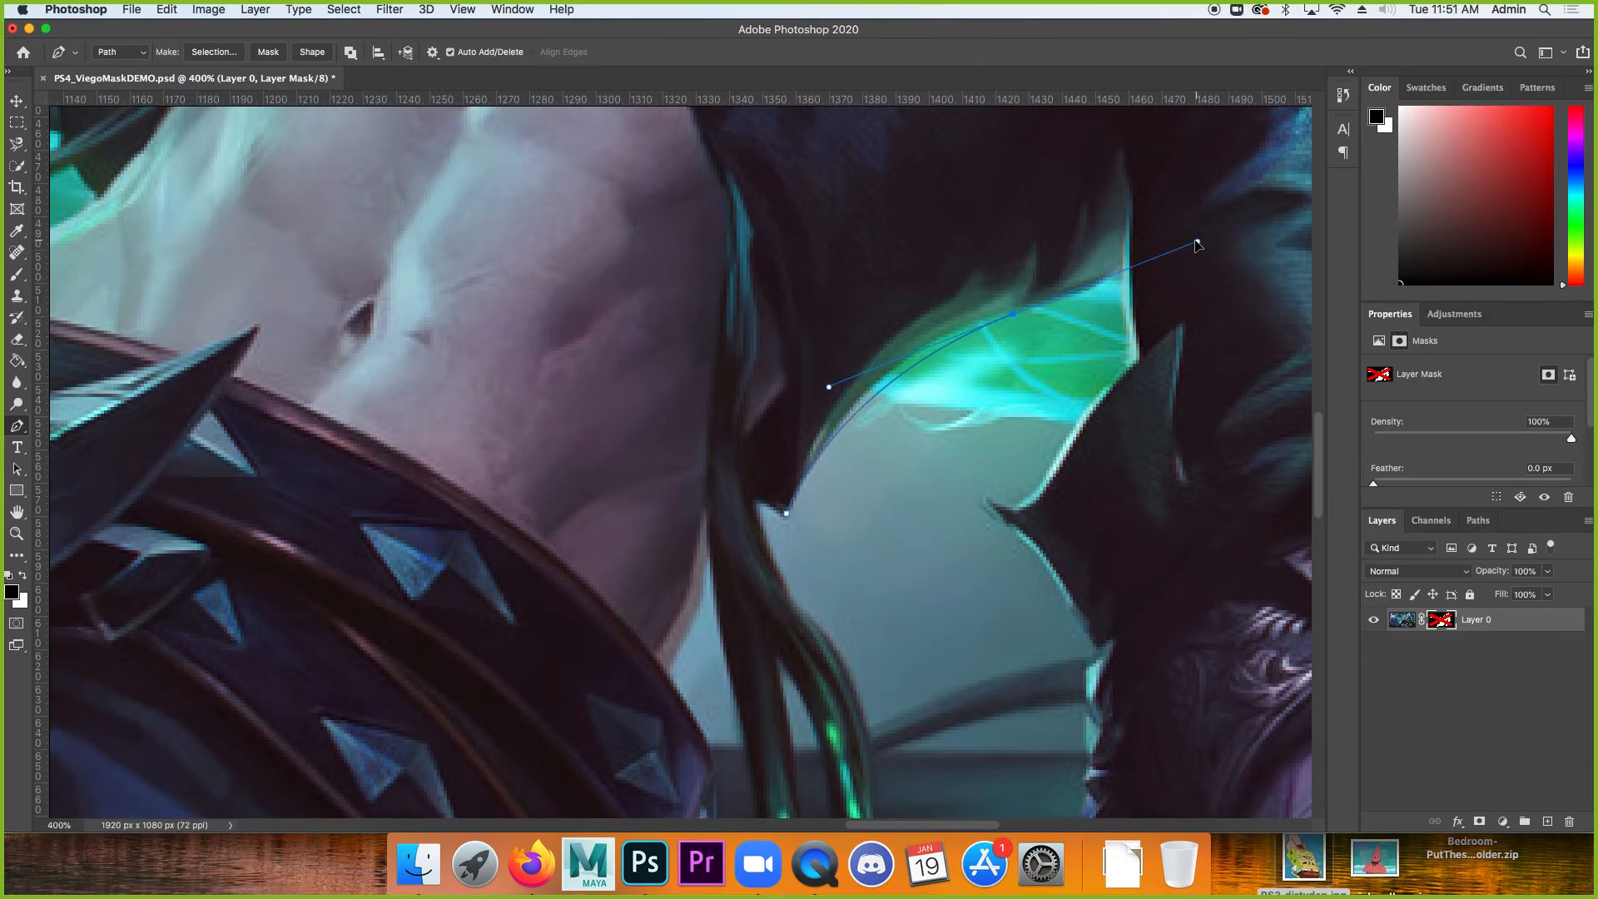
key("super+z")
left_click_drag(996, 317, 1139, 335)
key("super+z")
key("super+z")
key("super+z")
Trace the curved upper edge of the green-glowing gap beside Viego's waist with short, closely spaced straight Pen segments.
left_click(793, 500)
left_click(796, 484)
left_click(860, 397)
left_click(889, 367)
left_click(922, 352)
left_click(933, 342)
left_click(946, 334)
left_click(966, 323)
left_click(976, 320)
left_click(1003, 316)
left_click(1017, 315)
left_click(1033, 310)
Close the path with rough straight segments through the background area back to its starting anchor.
left_click(1073, 403)
left_click(922, 593)
left_click(787, 515)
Delete the existing layer mask from Layer 0 and try adding a new mask without making a selection.
right_click(1422, 623)
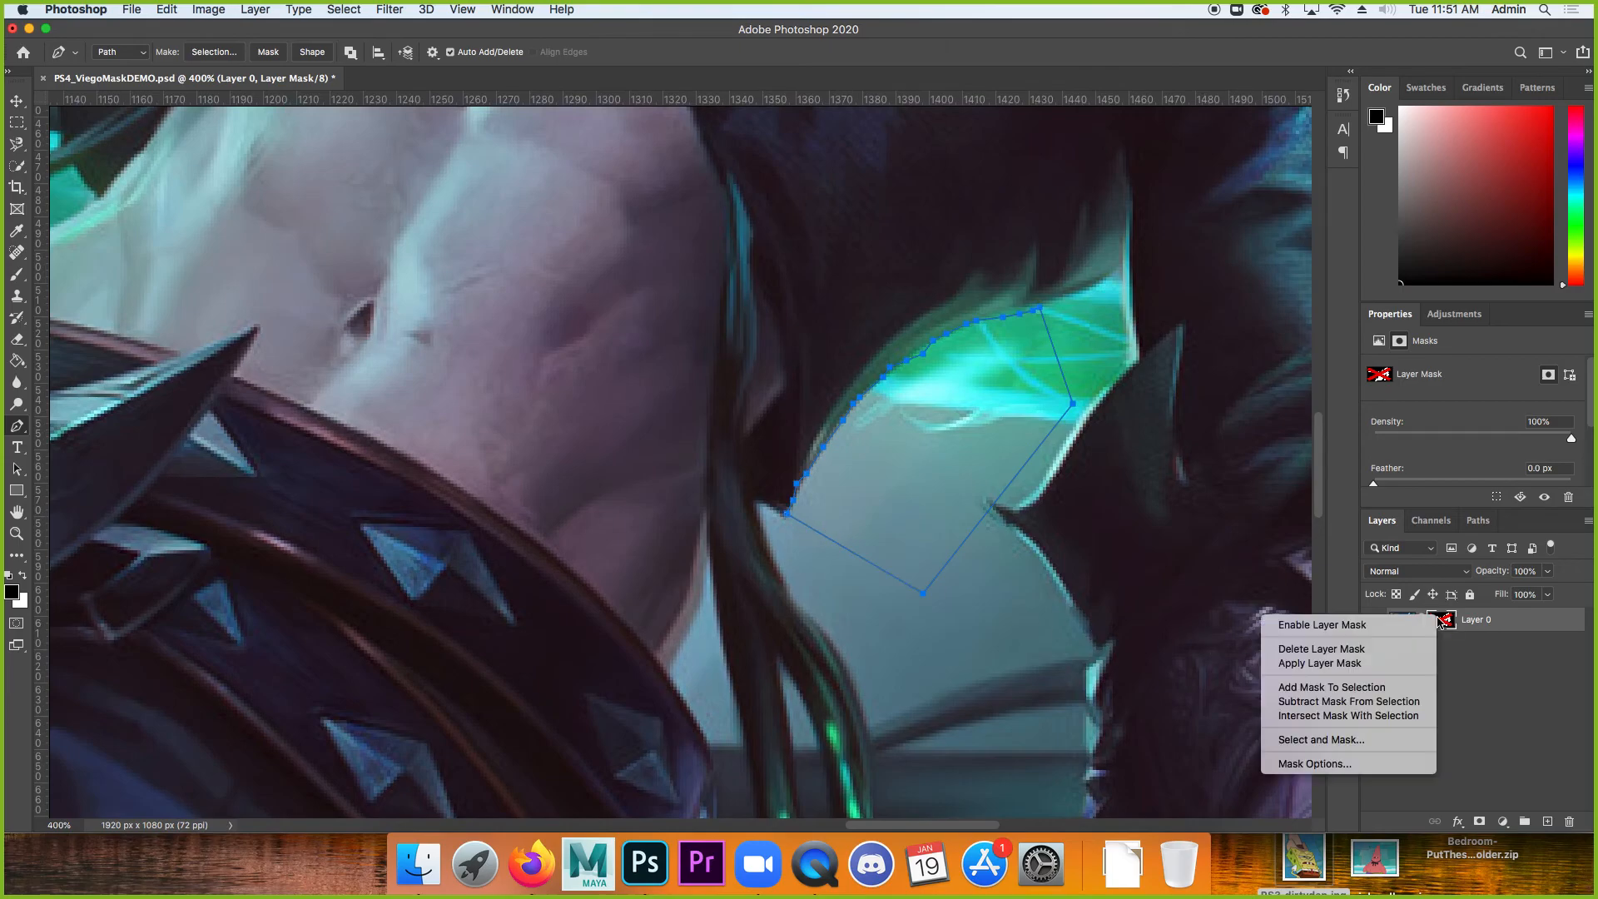
left_click(1415, 646)
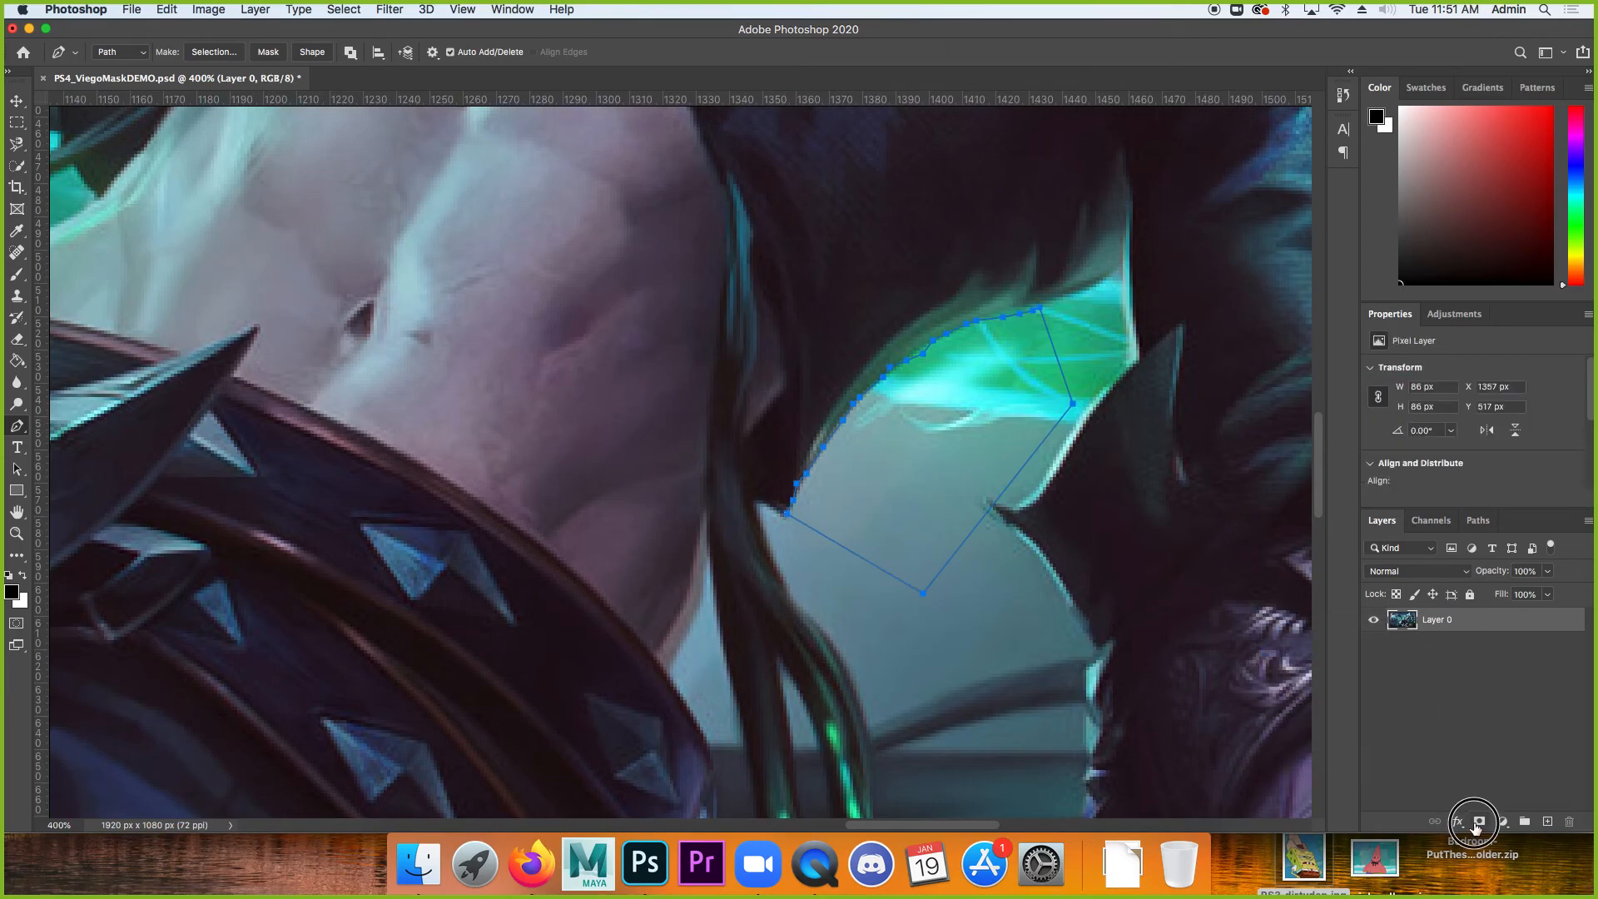
left_click(1479, 821)
key("super+z")
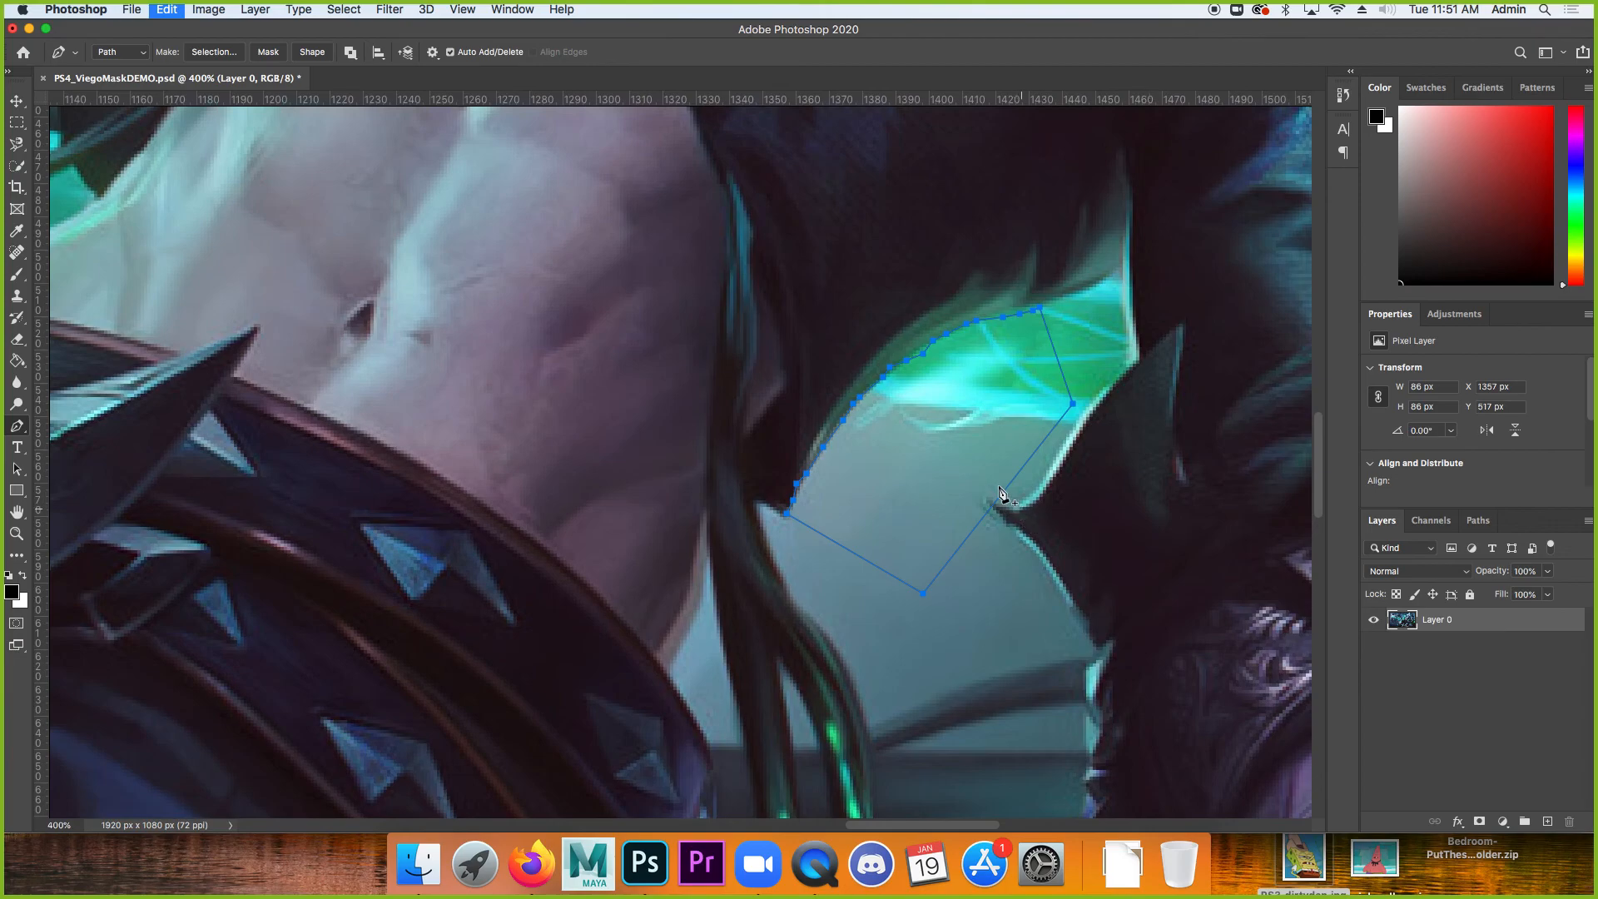
Load the closed path as a new anti-aliased selection with a 0-pixel feather and add it to Layer 0 as a layer mask.
right_click(999, 487)
left_click(1051, 554)
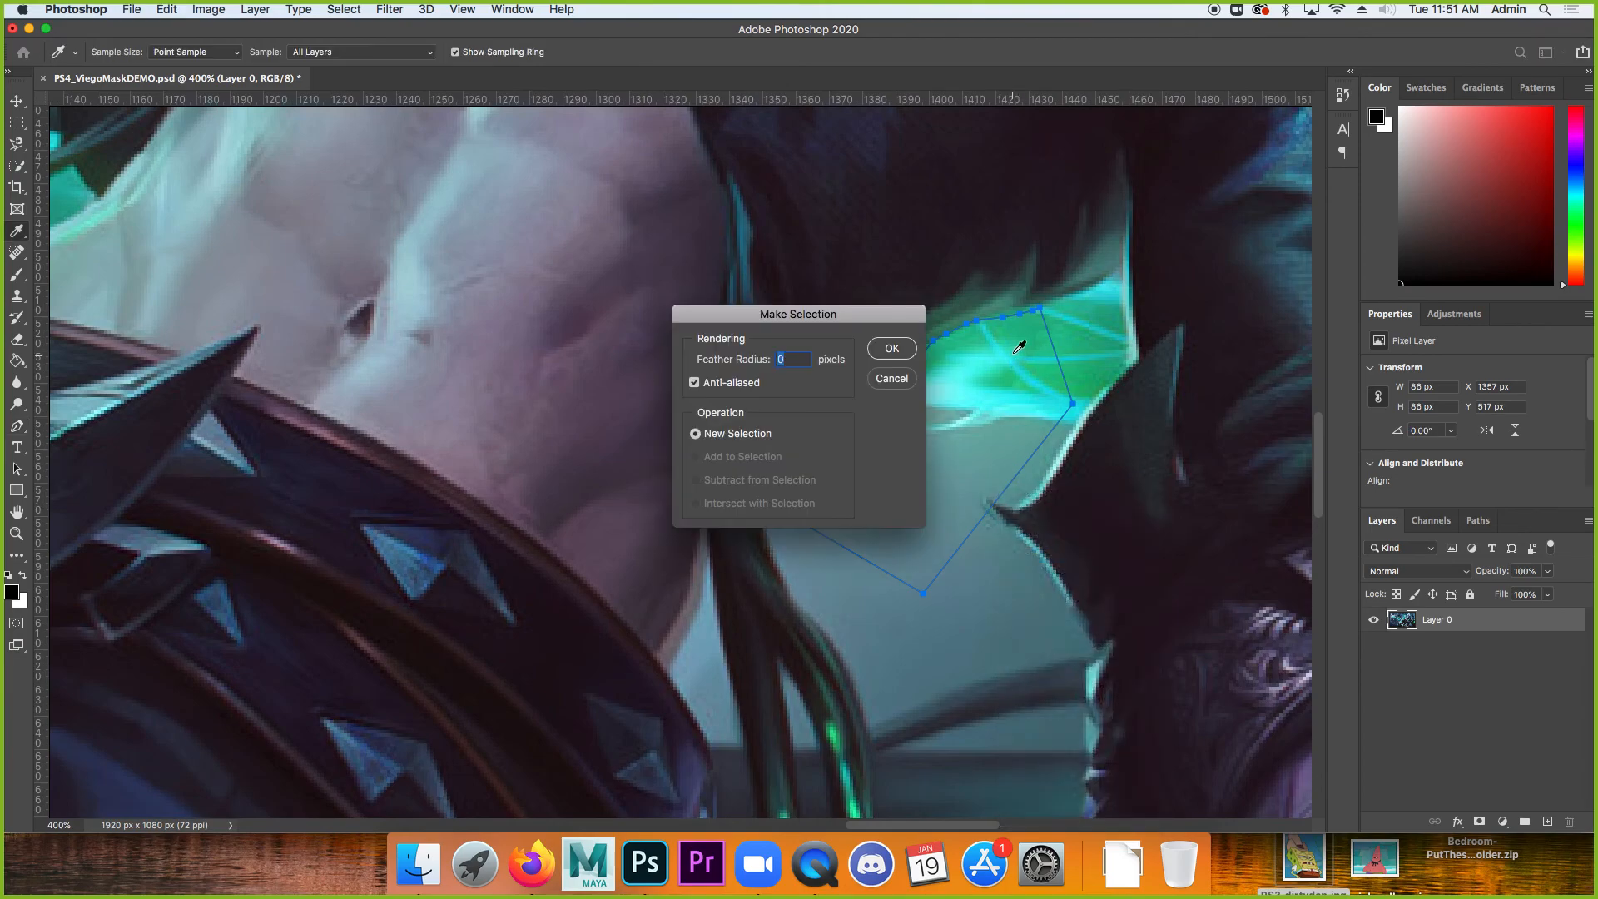
left_click(892, 348)
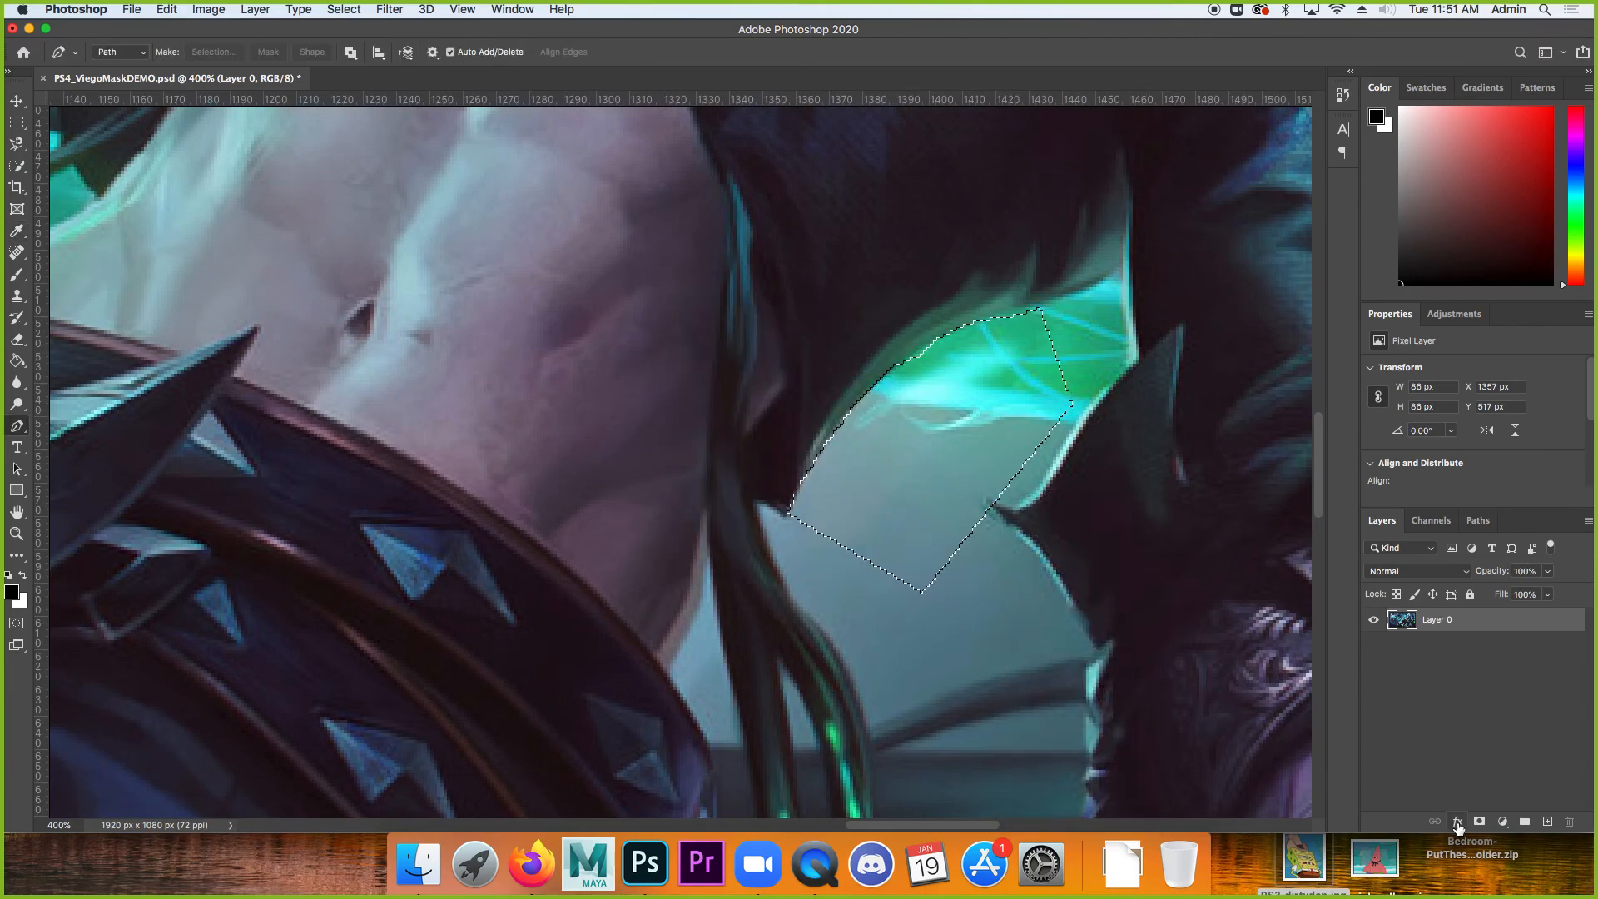
left_click(1480, 823)
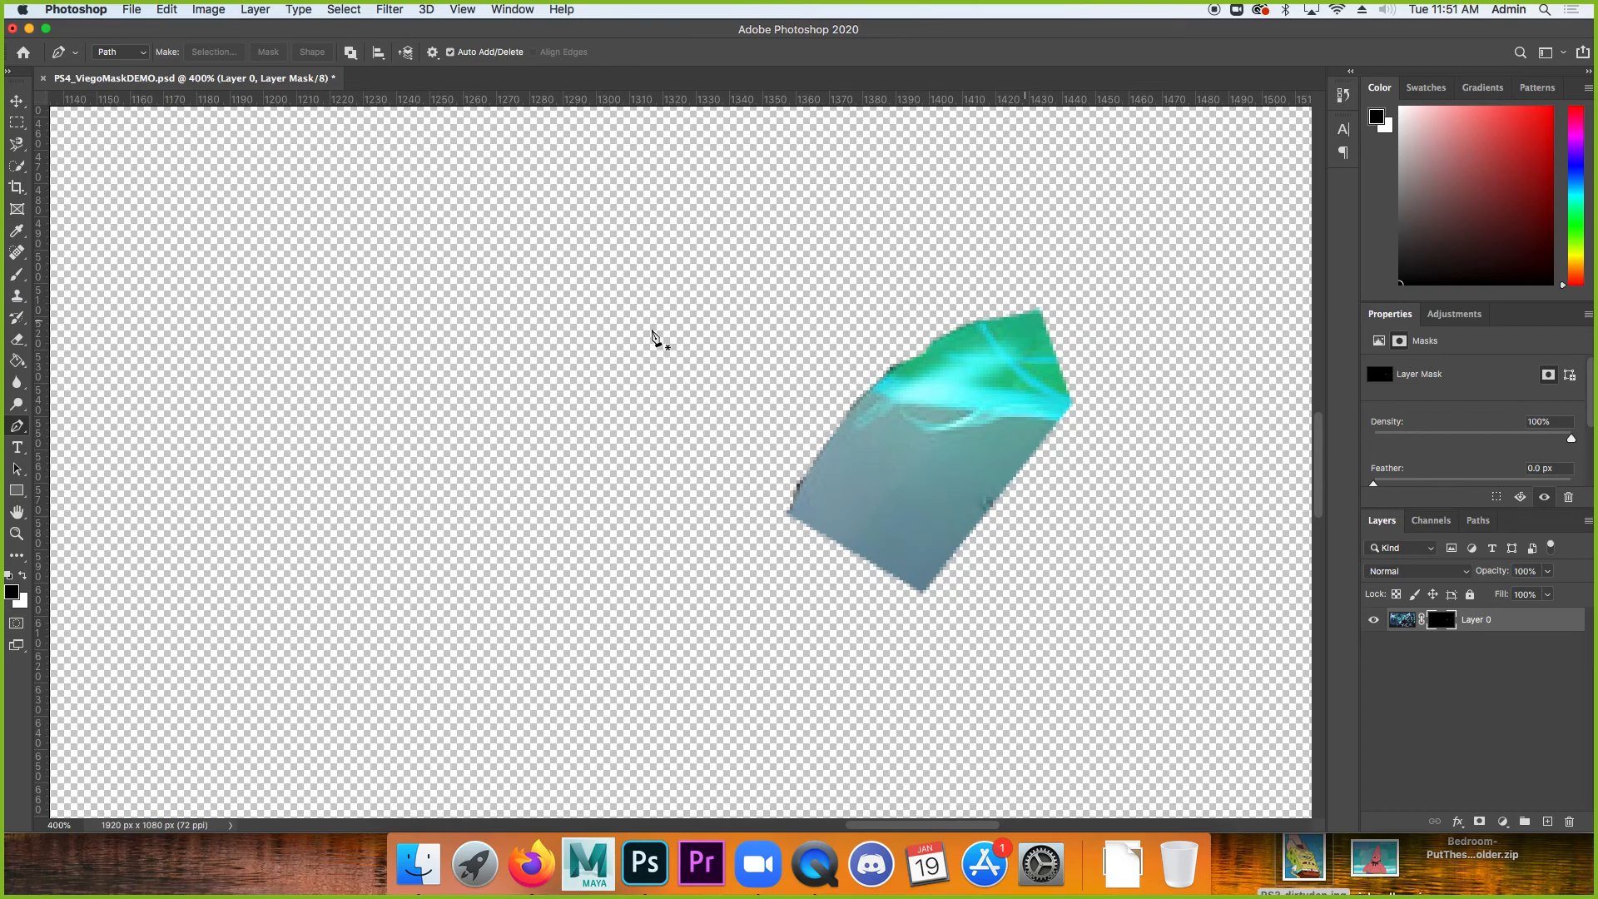
Undo the new mask, the selection, the mask deletion, the path's closing segments and its last few anchors along the gap's upper edge.
key("super+z")
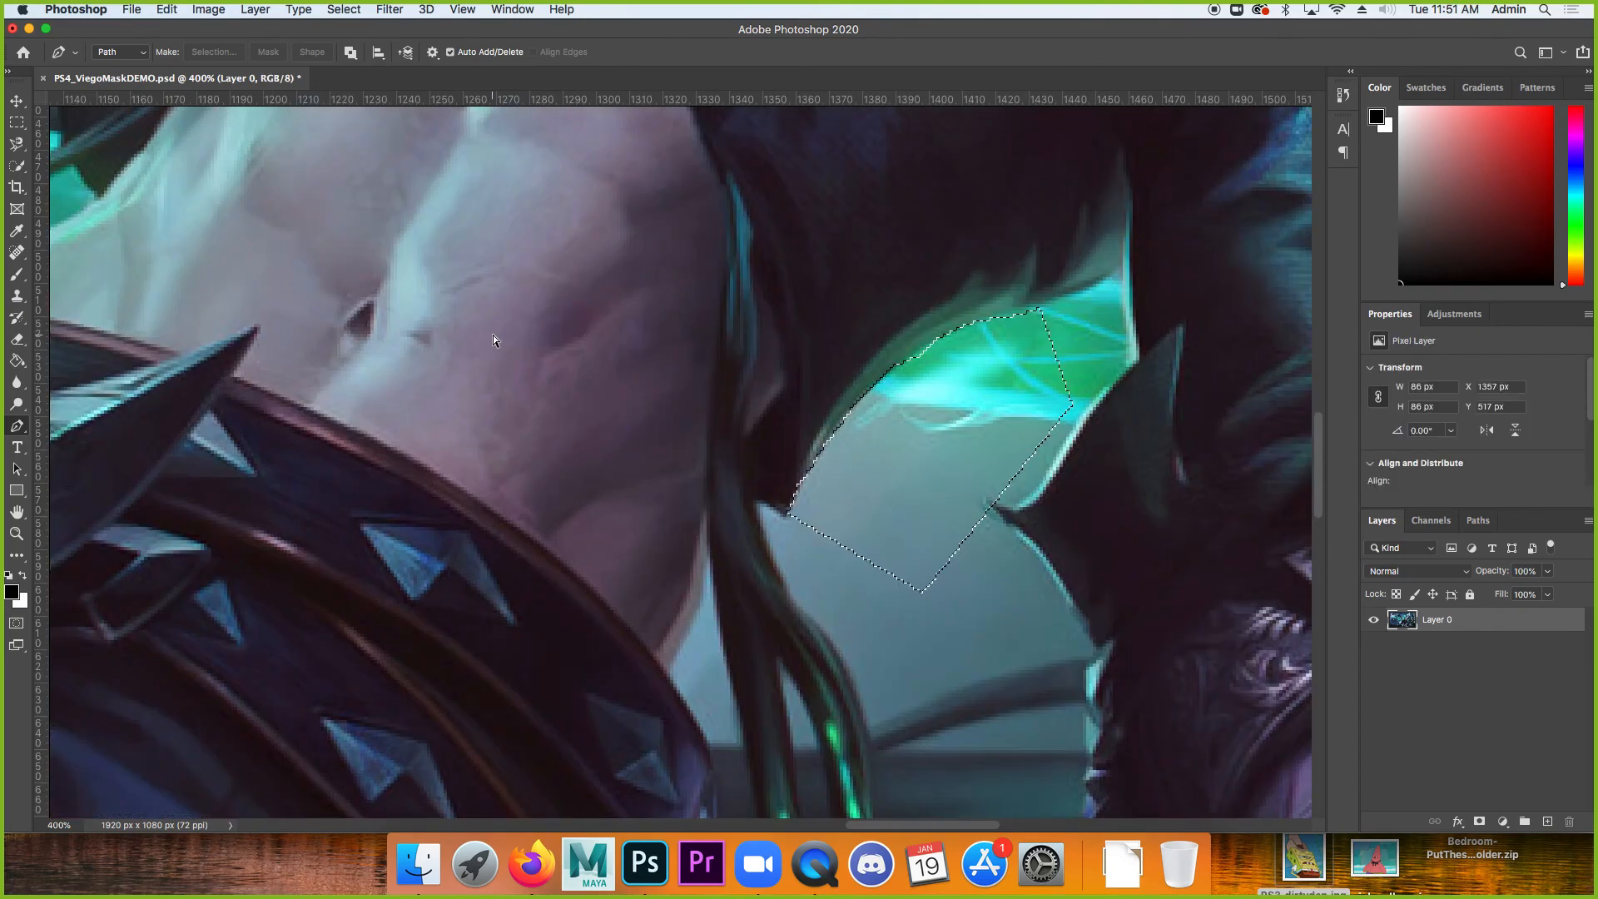
key("super+z")
key("super+z")
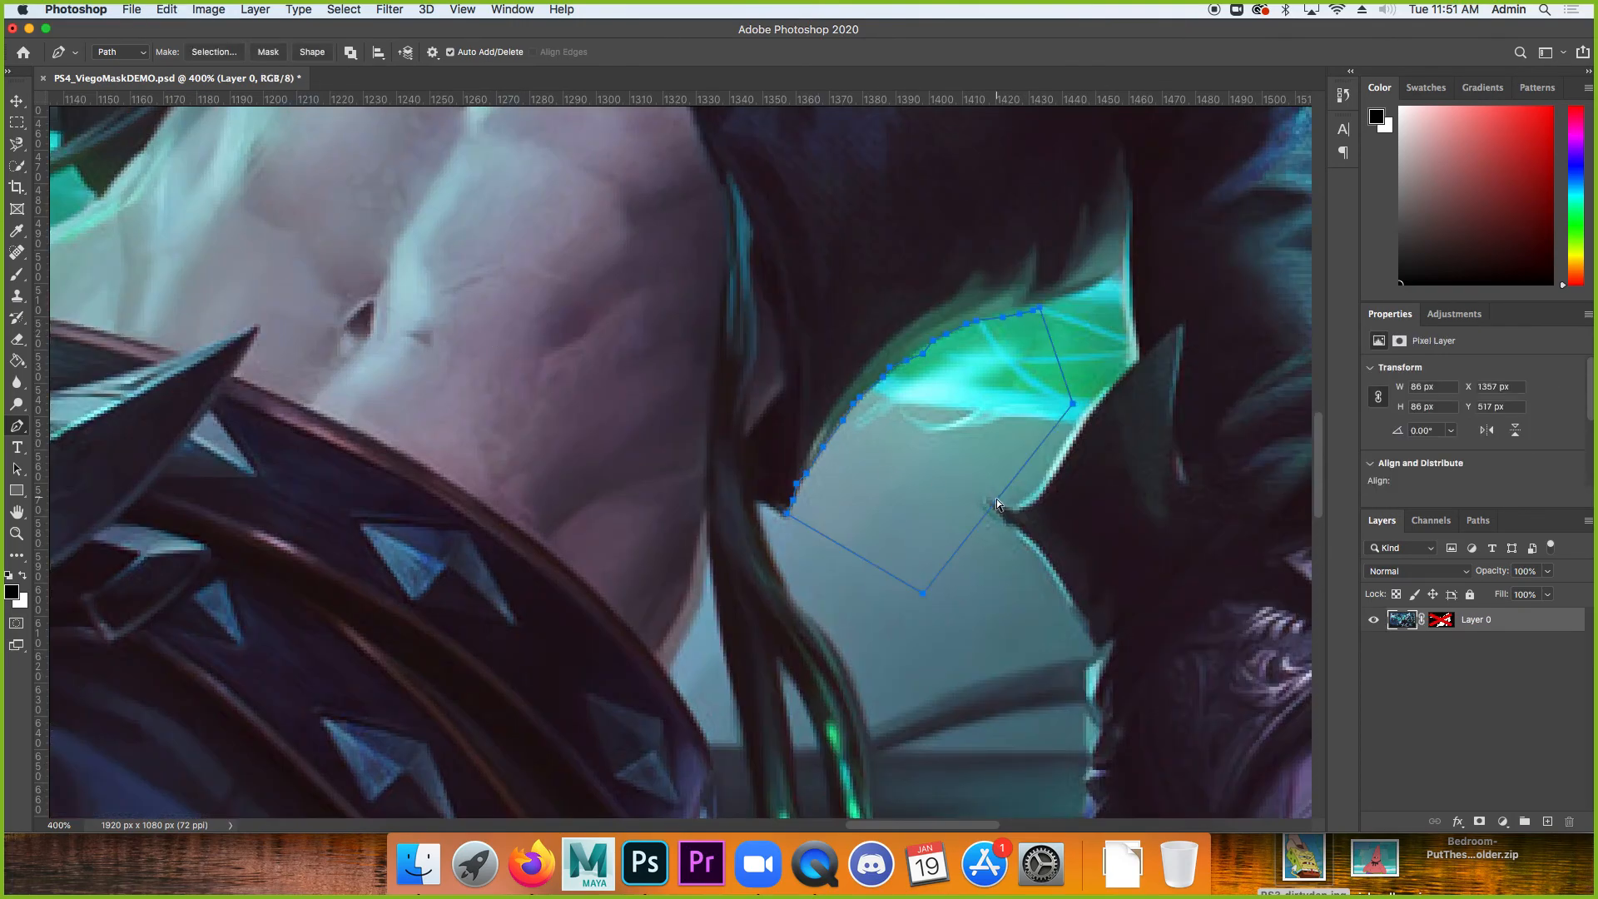
key("super+z")
key("super+z")
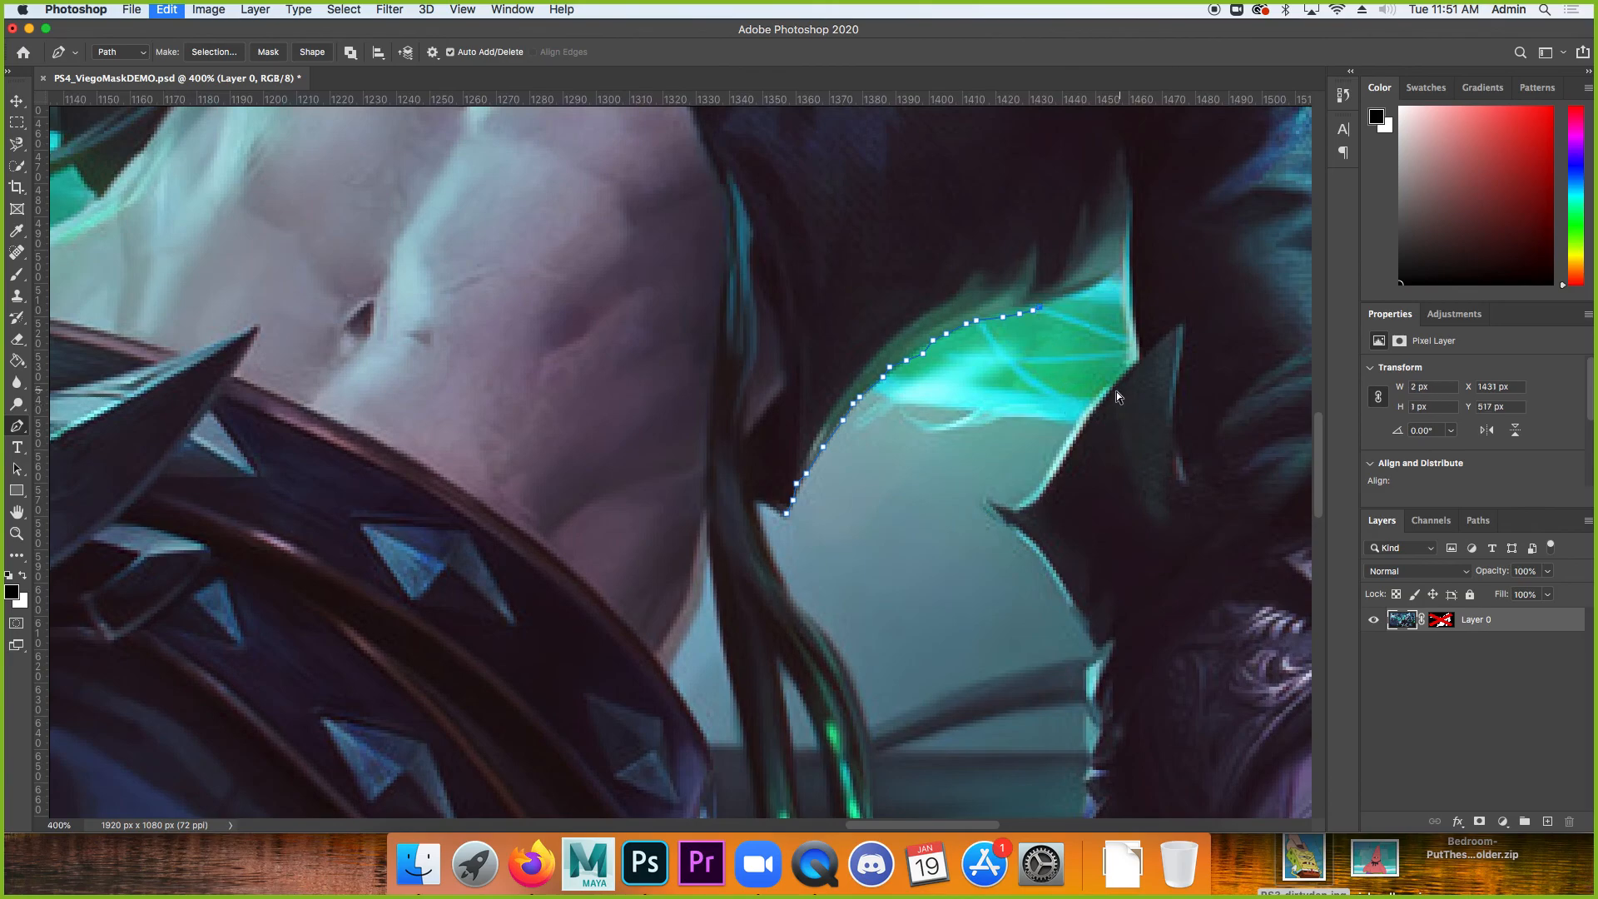
key("super+z")
key("super+z")
key("super+z")
Continue the Pen path around the green gap's upper corner and along the edge of the spiked armor beyond its pointed tip.
left_click_drag(1053, 297, 1140, 362)
left_click_drag(1089, 415, 1077, 428)
left_click_drag(1036, 490, 989, 509)
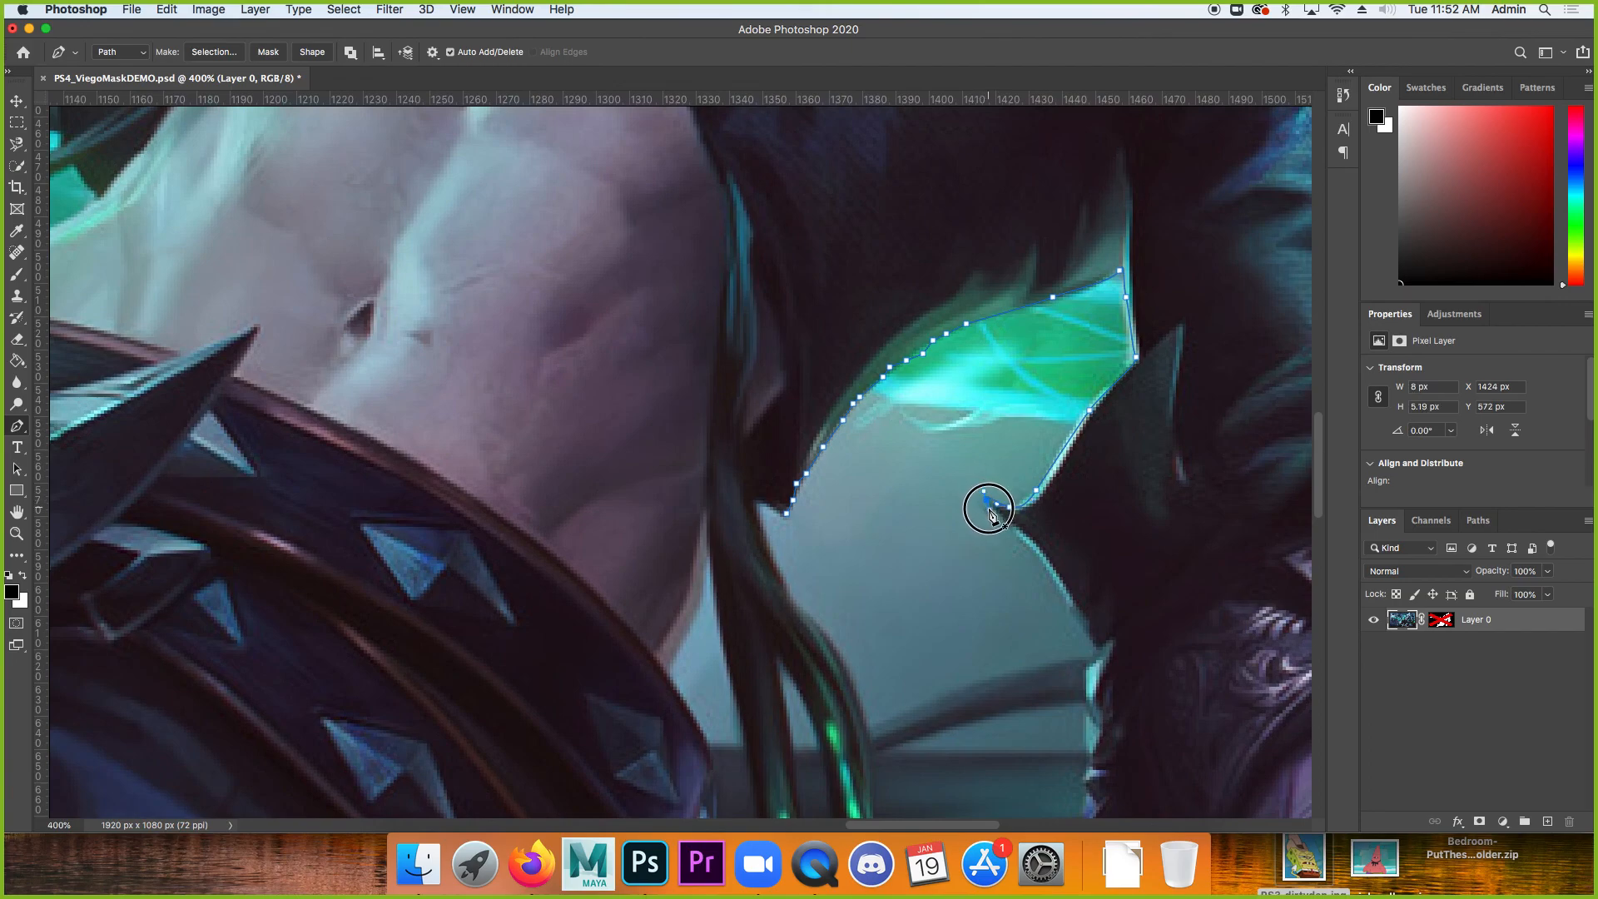
left_click(1048, 577)
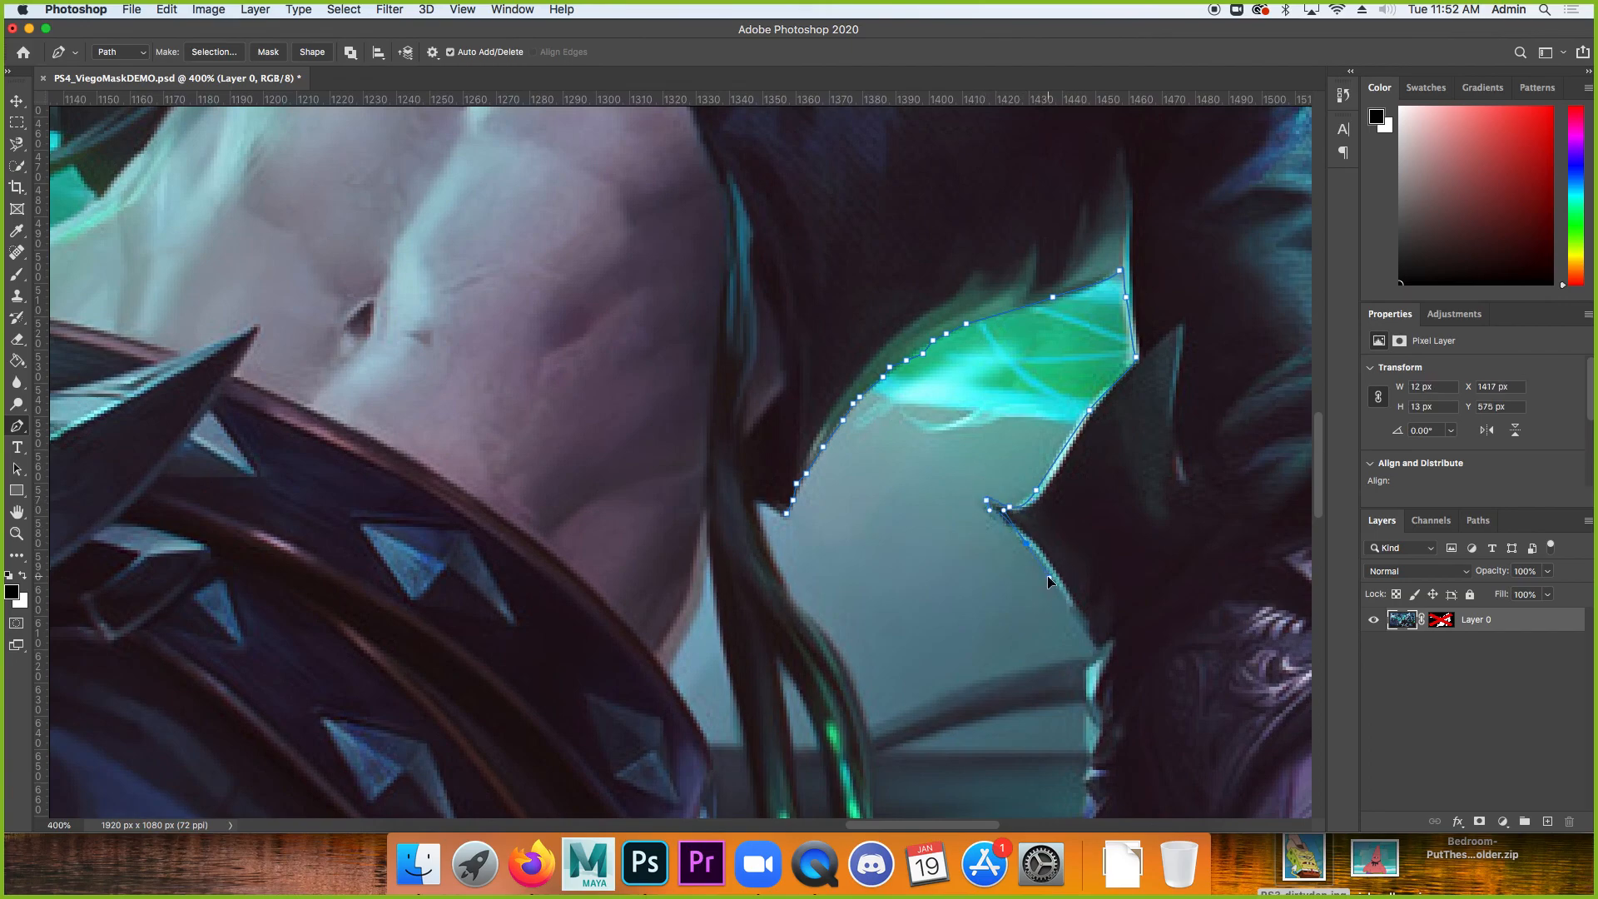